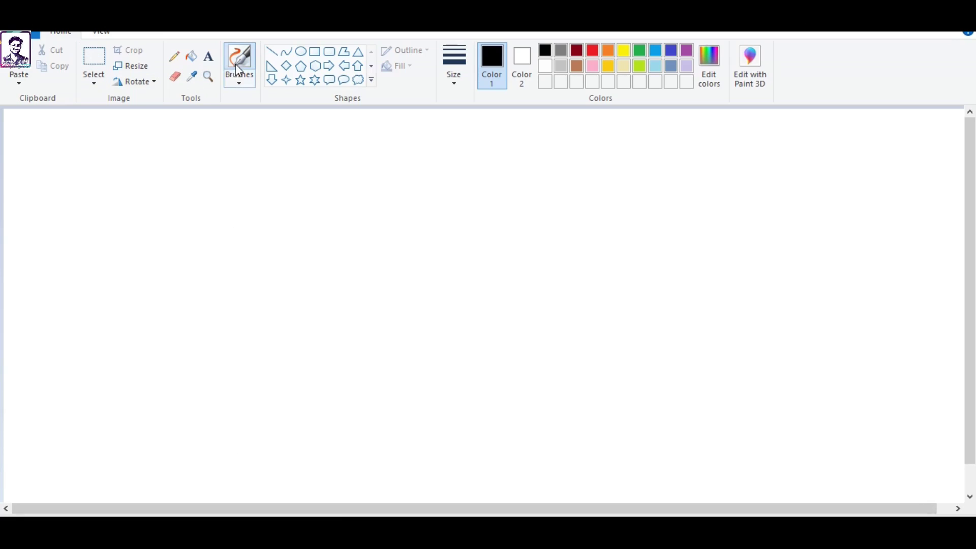
Handwrite the equation f(x) = 0 with the black brush and underline it with one long stroke
mouse_move(275, 156)
left_mouse_down()
mouse_move(270, 129)
mouse_move(247, 191)
left_mouse_up()
left_click_drag(233, 171, 270, 171)
mouse_move(291, 142)
left_mouse_down()
mouse_move(332, 182)
mouse_move(337, 159)
mouse_move(350, 182)
left_mouse_up()
left_click_drag(350, 138, 360, 197)
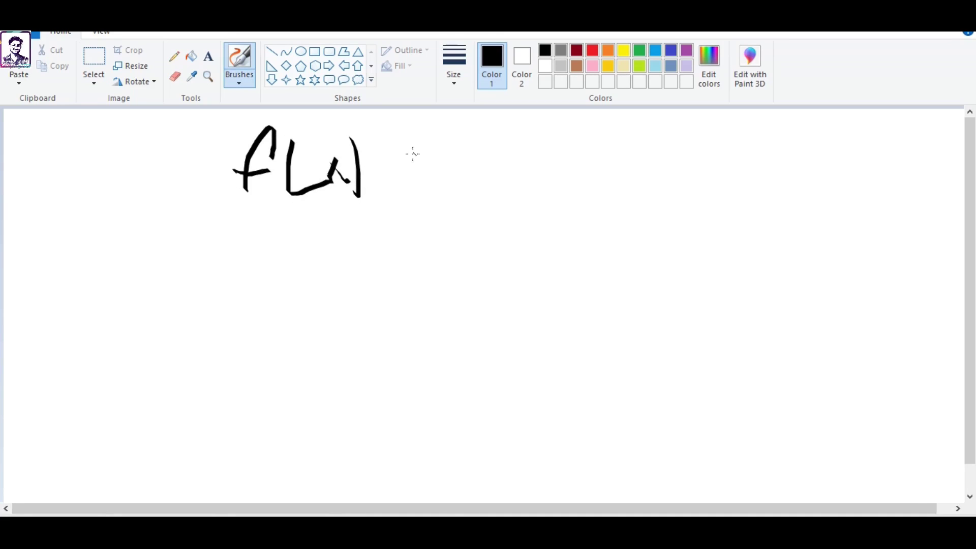
mouse_move(402, 153)
left_mouse_down()
mouse_move(428, 148)
mouse_move(431, 162)
mouse_move(490, 146)
left_mouse_up()
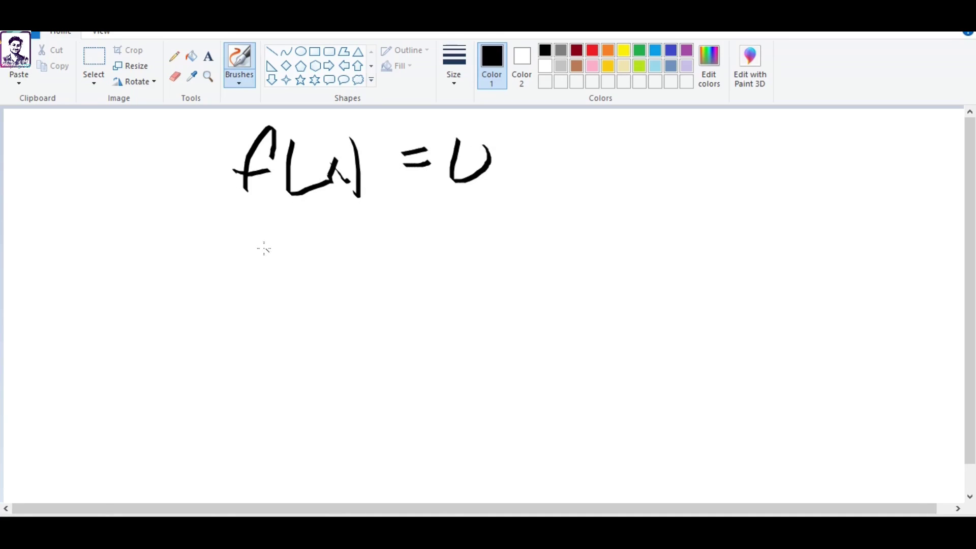
left_click_drag(220, 235, 643, 202)
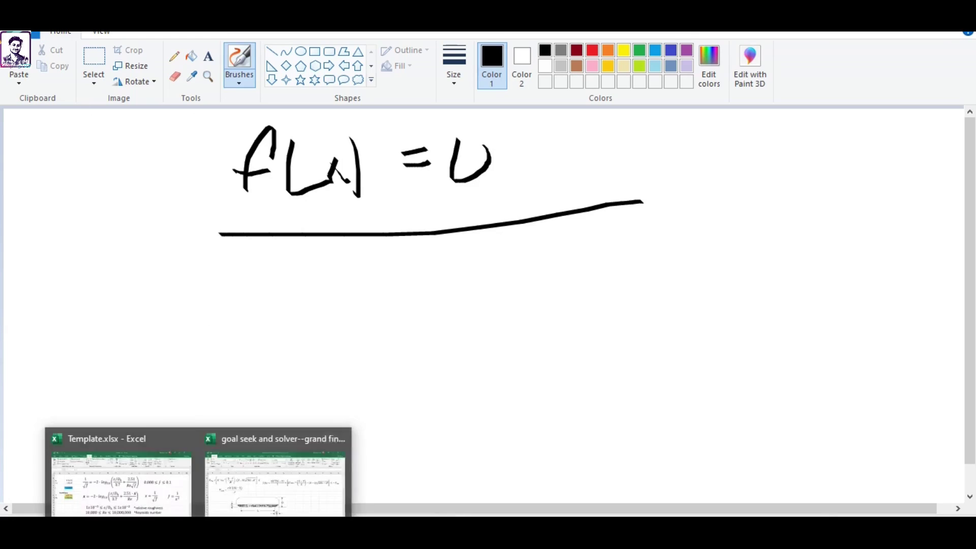
Switch to the goal seek and solver workbook in Excel to review the fuel tank equations and return to Paint
left_click(256, 493)
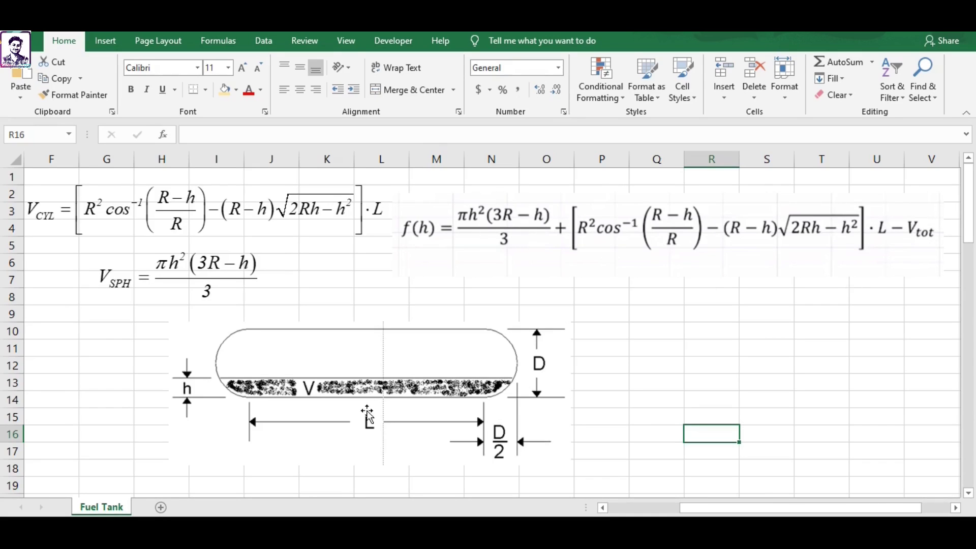
left_click(360, 528)
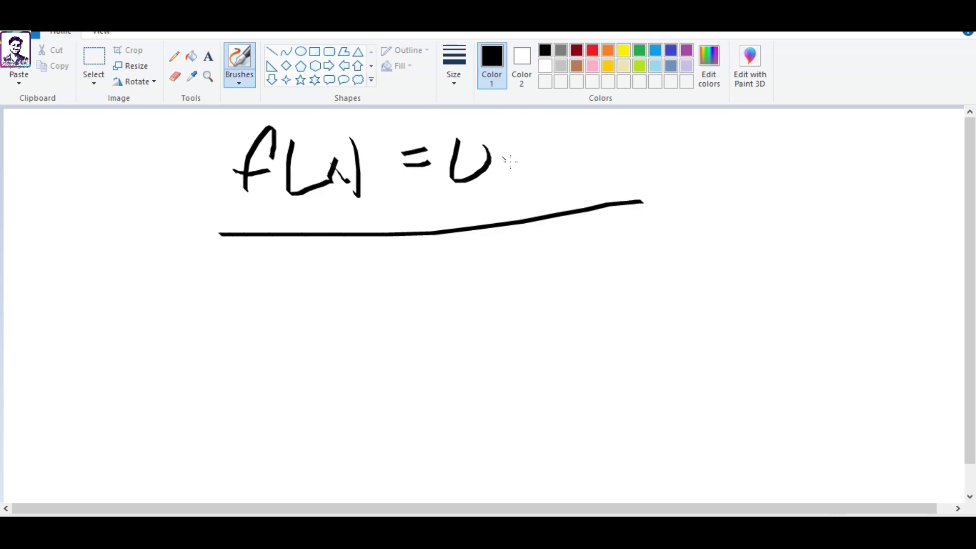
Circle the handwritten equation and start a new blank picture without saving the sketch
mouse_move(586, 161)
left_mouse_down()
mouse_move(422, 112)
mouse_move(245, 126)
mouse_move(369, 248)
mouse_move(590, 160)
left_mouse_up()
left_click(36, 35)
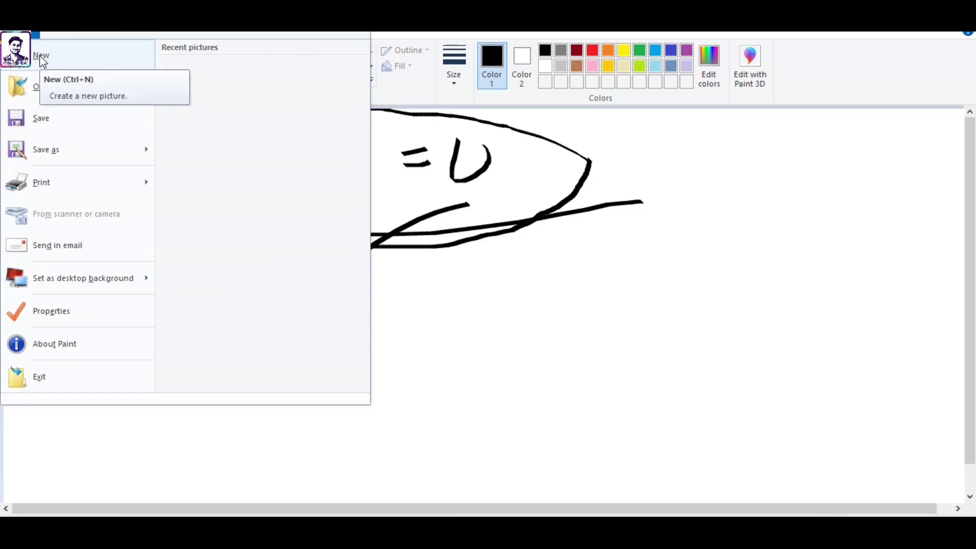
left_click(43, 60)
left_click(481, 276)
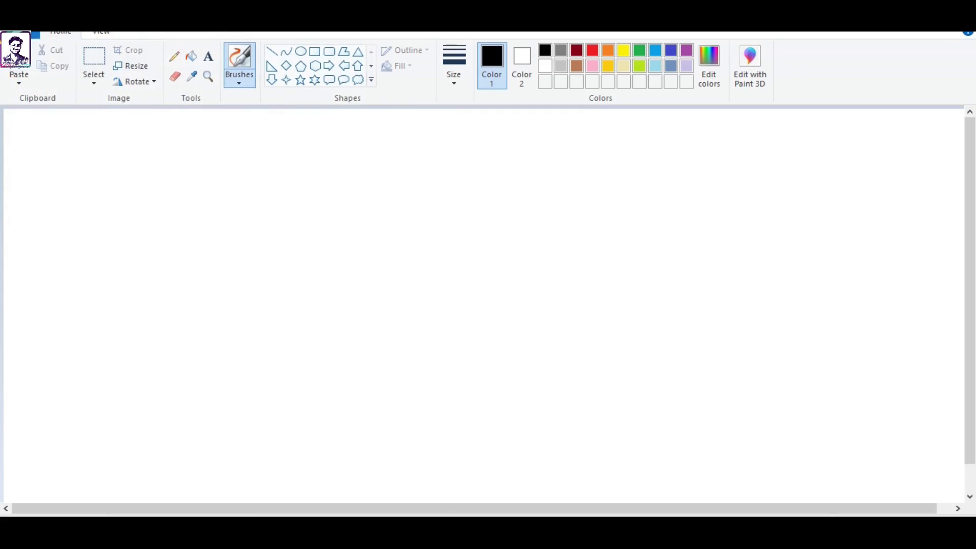
Draw a black vertical axis and a long green horizontal axis crossing it as straight lines
left_click(272, 52)
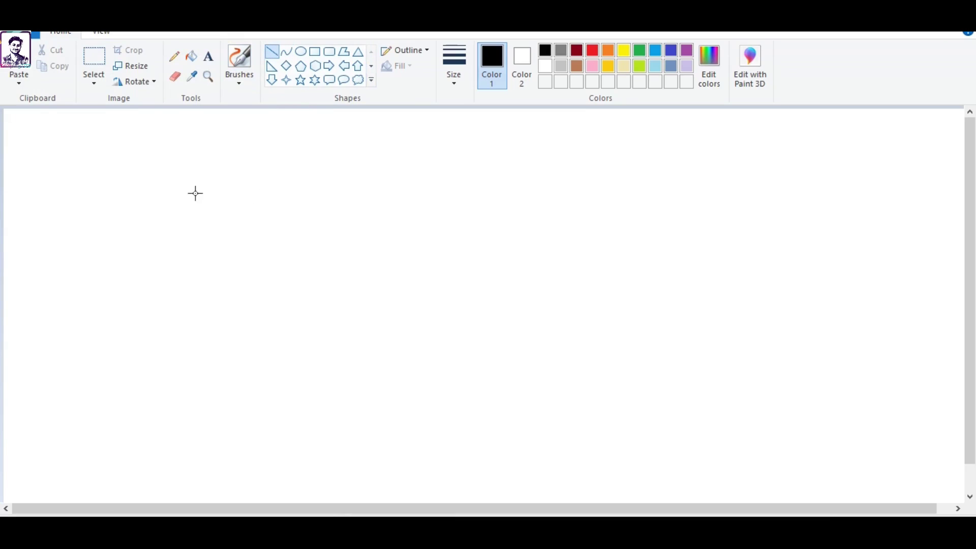
left_click_drag(186, 175, 177, 385)
left_click_drag(137, 290, 610, 289)
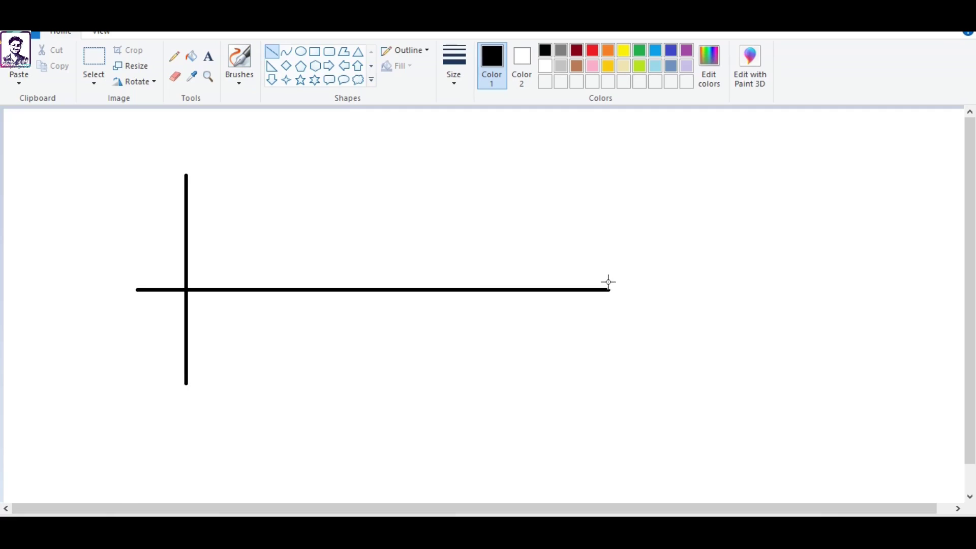
left_click(640, 51)
Brush green labels beside the vertical axis: f(x), a downward arrow and V 500 gal
left_click(240, 59)
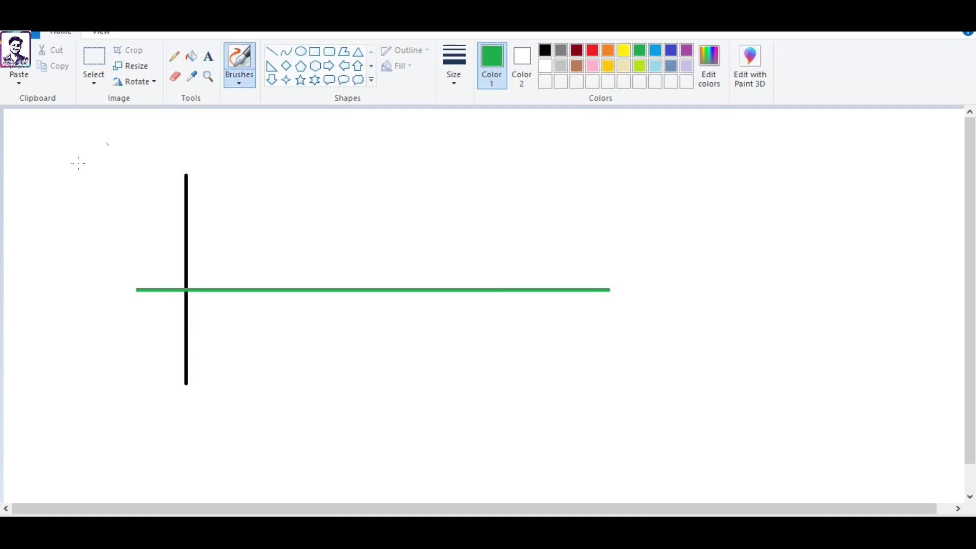
mouse_move(99, 173)
left_mouse_down()
mouse_move(91, 158)
mouse_move(81, 206)
mouse_move(94, 189)
mouse_move(120, 197)
mouse_move(125, 173)
mouse_move(128, 203)
left_mouse_up()
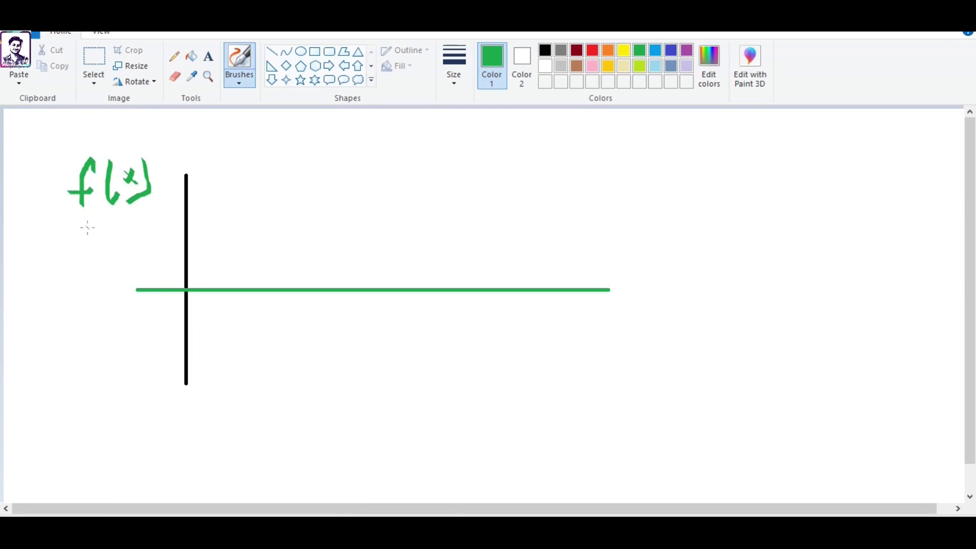
left_click_drag(87, 252, 81, 290)
left_click_drag(71, 270, 86, 291)
mouse_move(28, 333)
left_mouse_down()
mouse_move(52, 348)
mouse_move(65, 325)
left_mouse_up()
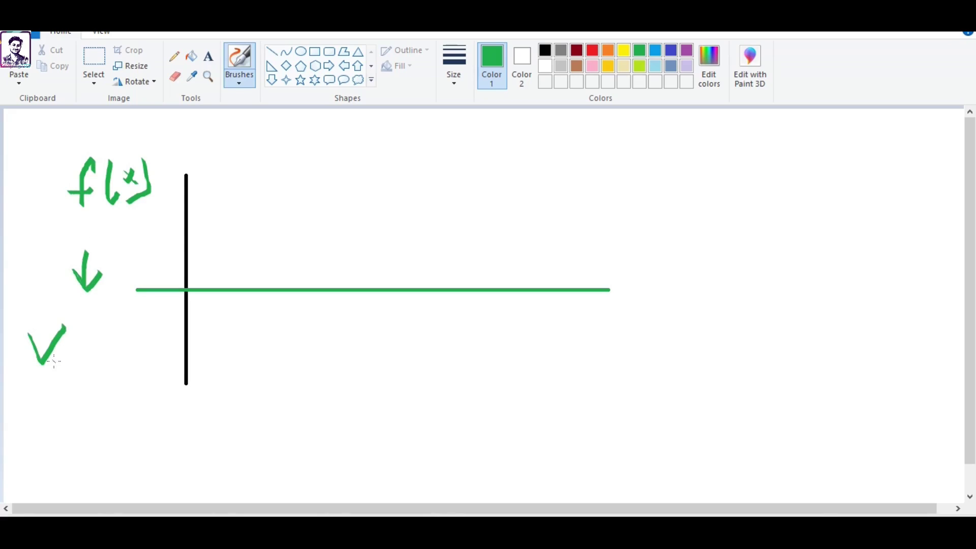
mouse_move(57, 360)
left_mouse_down()
mouse_move(70, 379)
mouse_move(51, 389)
left_mouse_up()
mouse_move(55, 362)
left_mouse_down()
mouse_move(100, 370)
mouse_move(109, 356)
left_mouse_up()
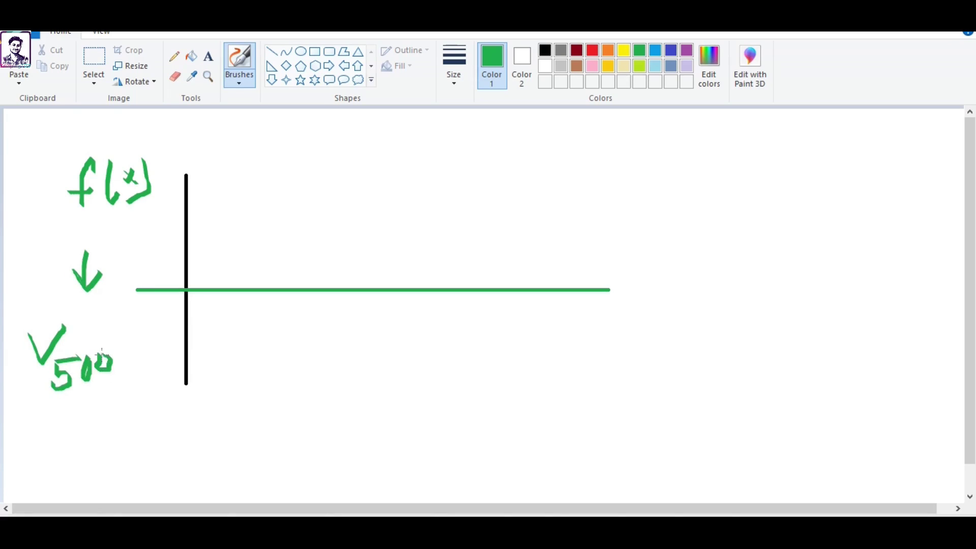
mouse_move(82, 406)
left_mouse_down()
mouse_move(58, 417)
mouse_move(105, 394)
mouse_move(122, 414)
left_mouse_up()
mouse_move(127, 365)
left_mouse_down()
mouse_move(126, 417)
mouse_move(139, 443)
left_mouse_up()
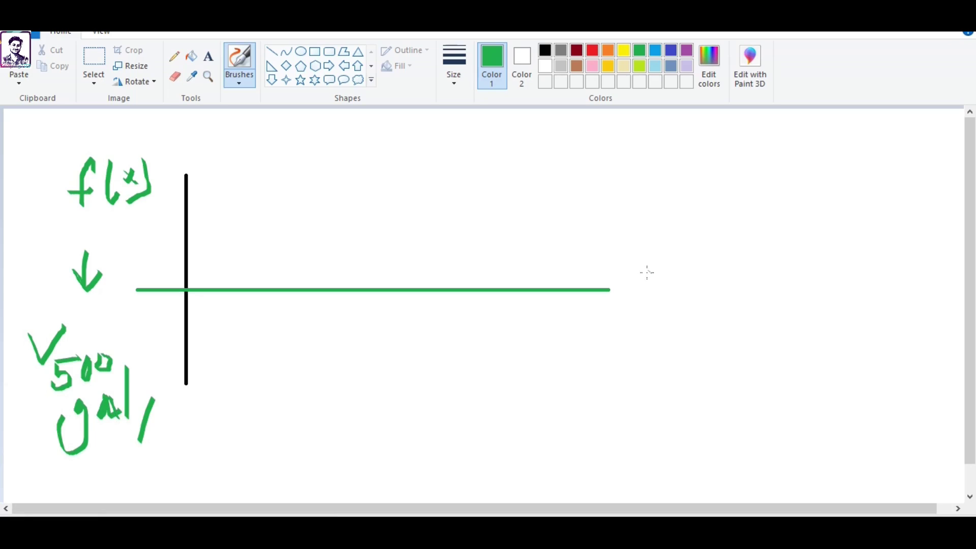
Label the end of the horizontal axis in green with x, an arrow to h and an inch mark
mouse_move(648, 274)
left_mouse_down()
mouse_move(630, 306)
mouse_move(694, 286)
left_mouse_up()
left_click_drag(707, 245, 744, 301)
left_click_drag(734, 225, 746, 243)
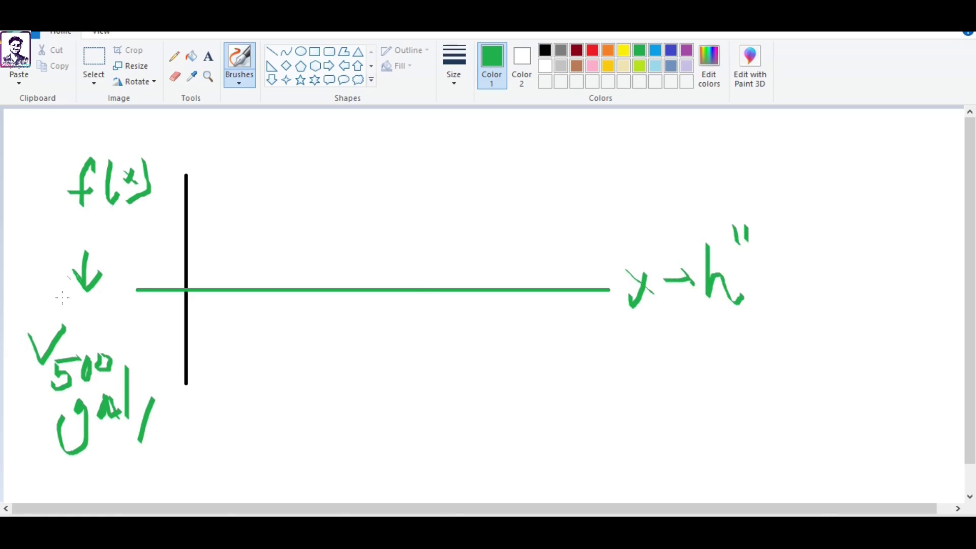
Check the fuel tank diagram and f(h) formula in the Excel workbook and return to Paint
mouse_move(200, 533)
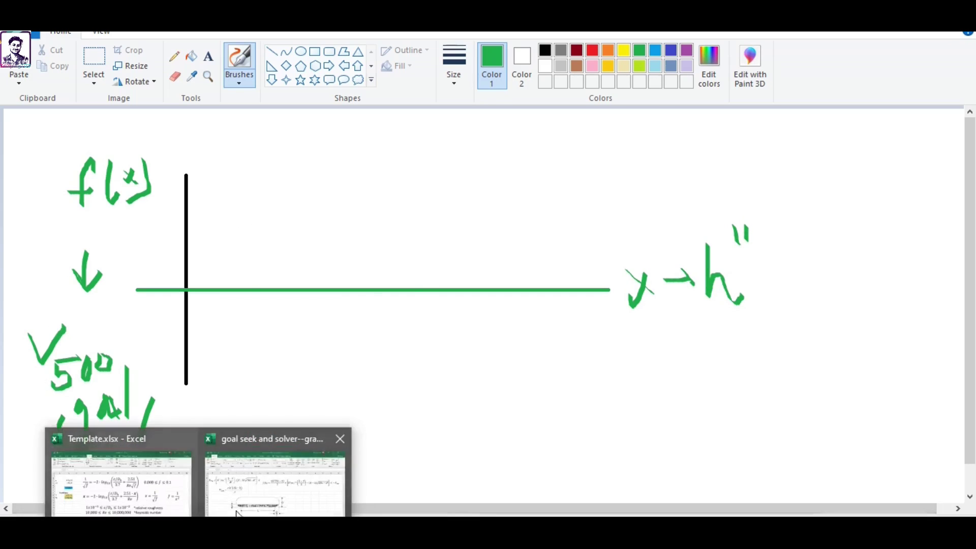
left_click(255, 488)
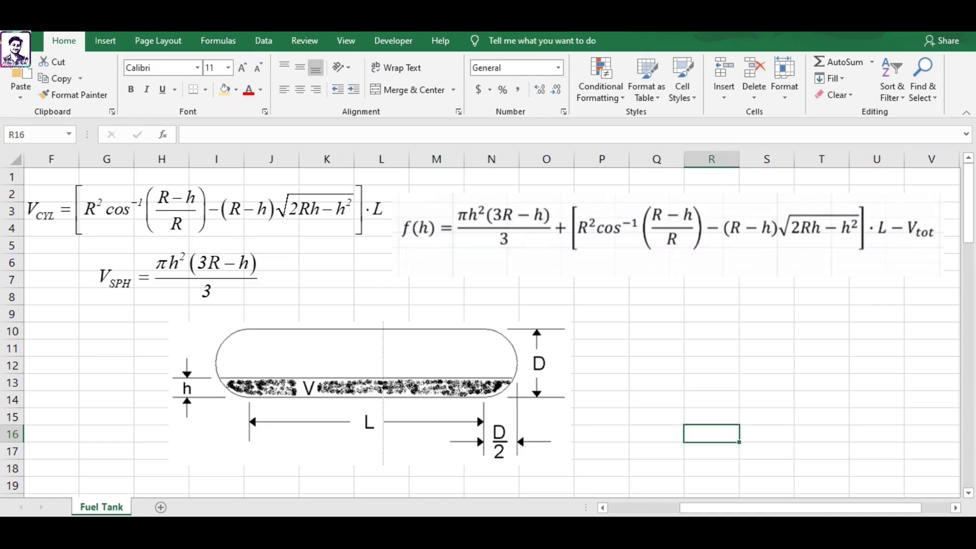
left_click(300, 532)
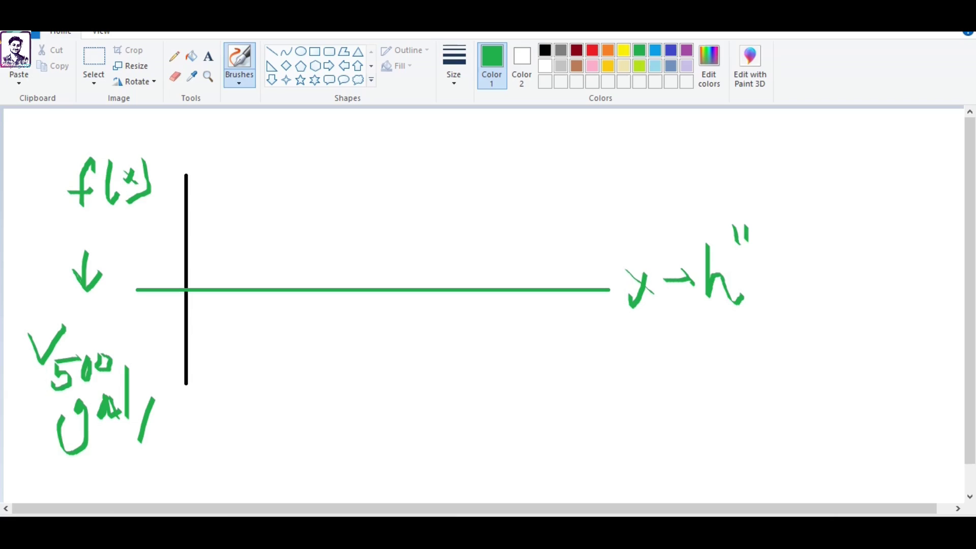
Draw an orange curve that starts below the horizontal axis and bends upward across it
left_click(287, 51)
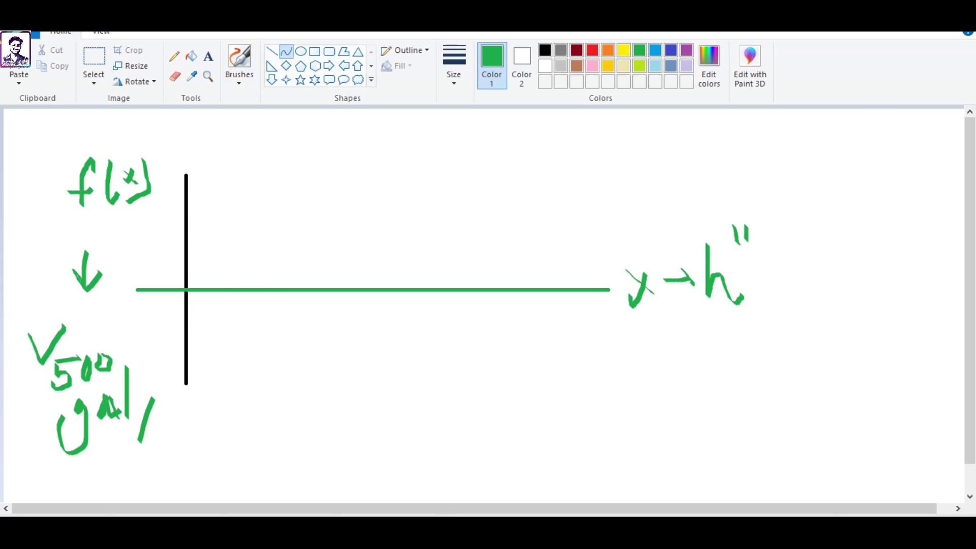
left_click(608, 50)
left_click_drag(213, 323, 502, 184)
left_click_drag(417, 312, 420, 312)
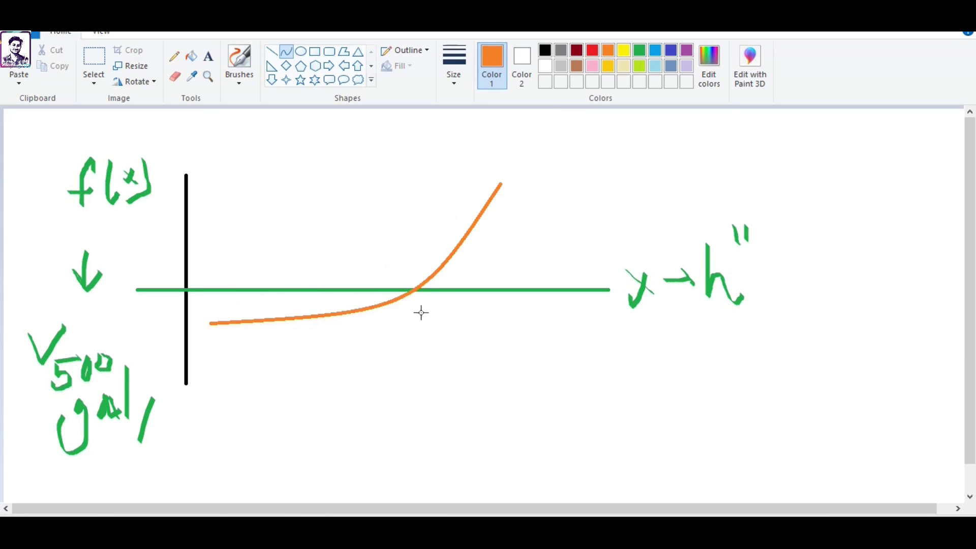
Brush purple vertical bounds at both ends of the curve and label them a and b
left_click(247, 63)
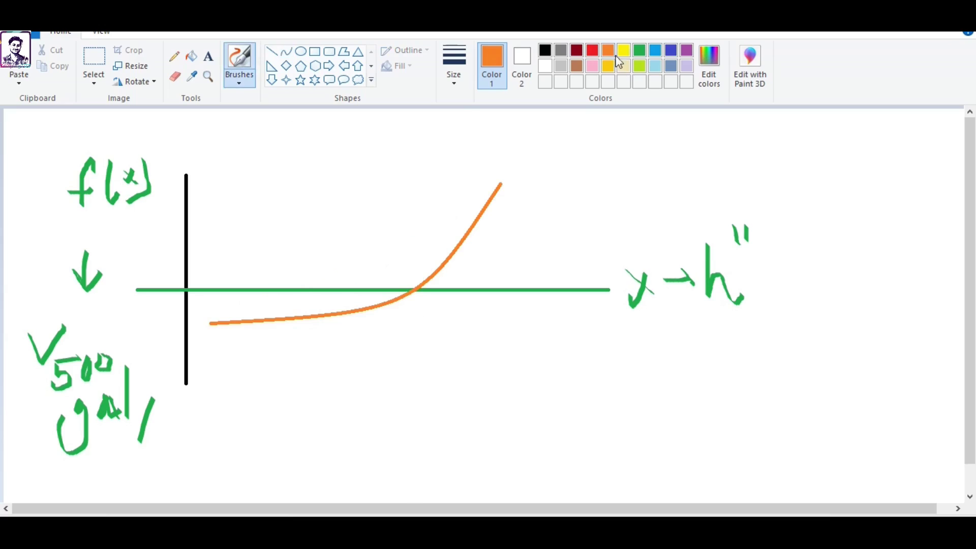
left_click(672, 51)
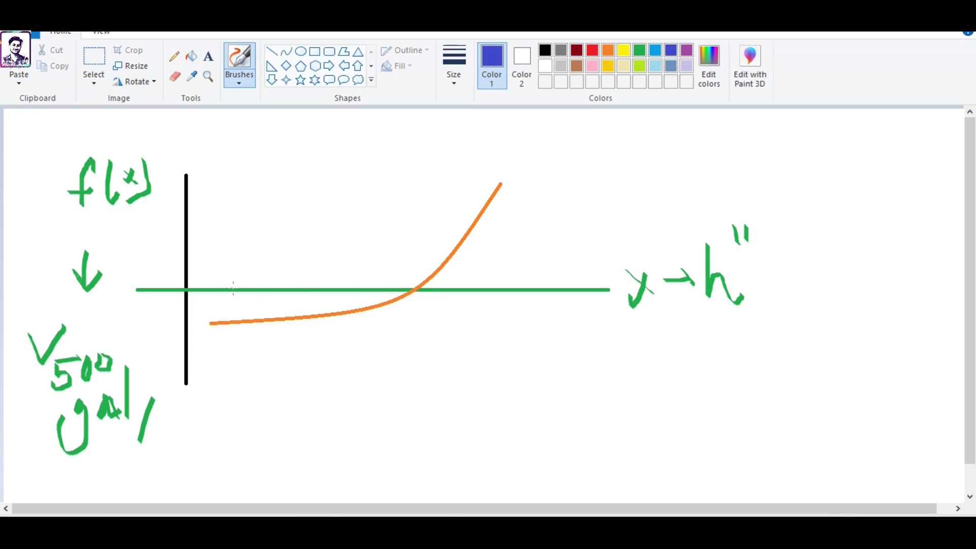
left_click(687, 50)
left_click_drag(214, 285, 212, 350)
mouse_move(229, 227)
left_mouse_down()
mouse_move(216, 233)
mouse_move(232, 233)
mouse_move(236, 249)
left_mouse_up()
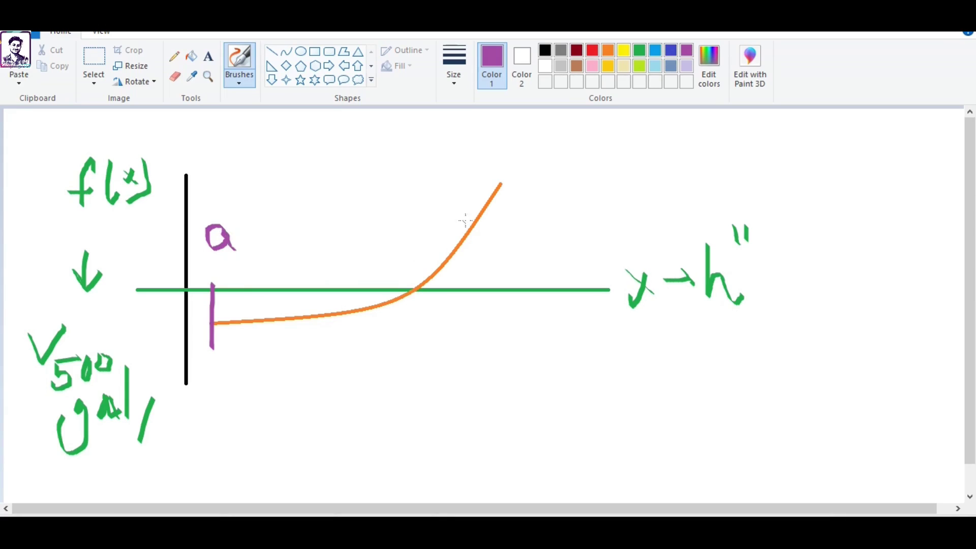
left_click_drag(499, 170, 512, 351)
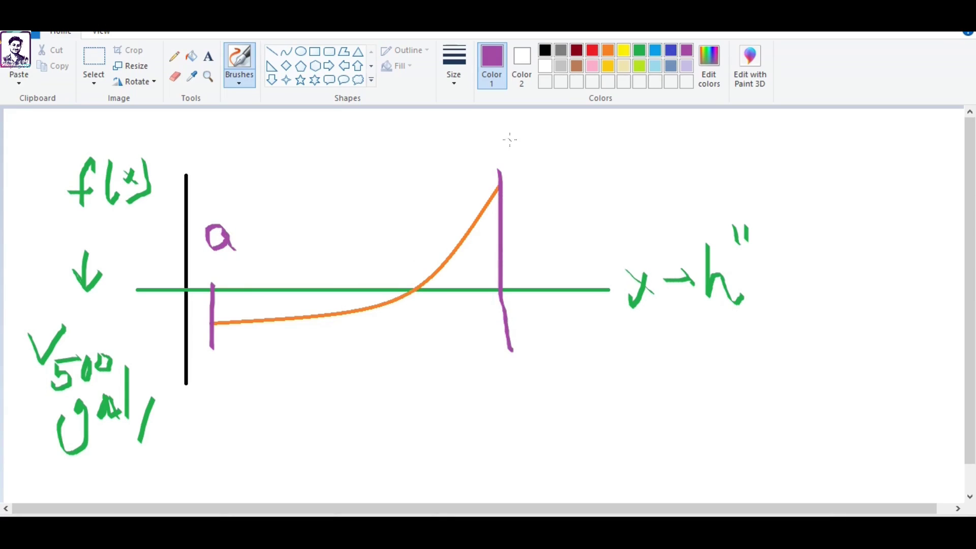
mouse_move(509, 140)
left_mouse_down()
mouse_move(519, 165)
mouse_move(535, 168)
mouse_move(523, 167)
left_mouse_up()
Mark the curve's zero crossing with a brown dot and brush a curved arrow from it toward the h label
left_click(576, 66)
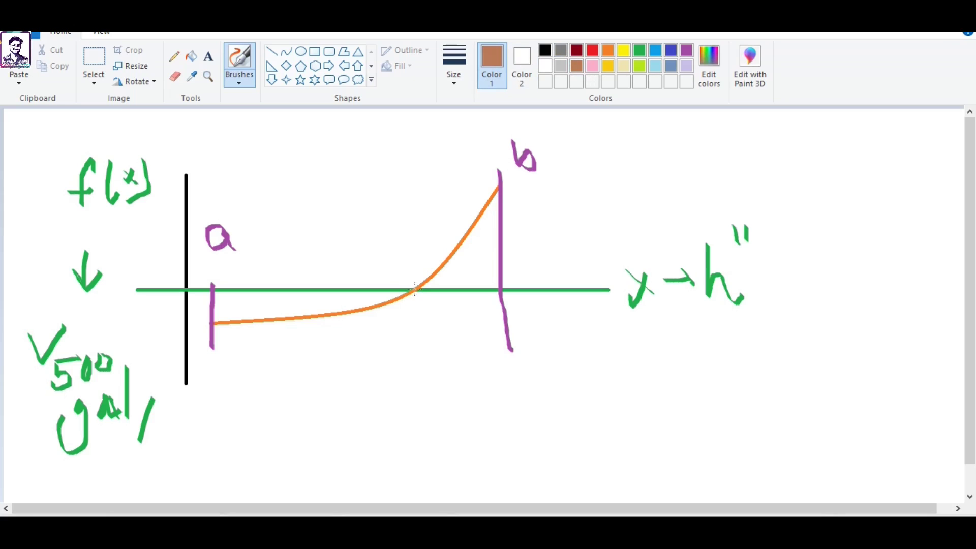
left_click_drag(411, 280, 412, 296)
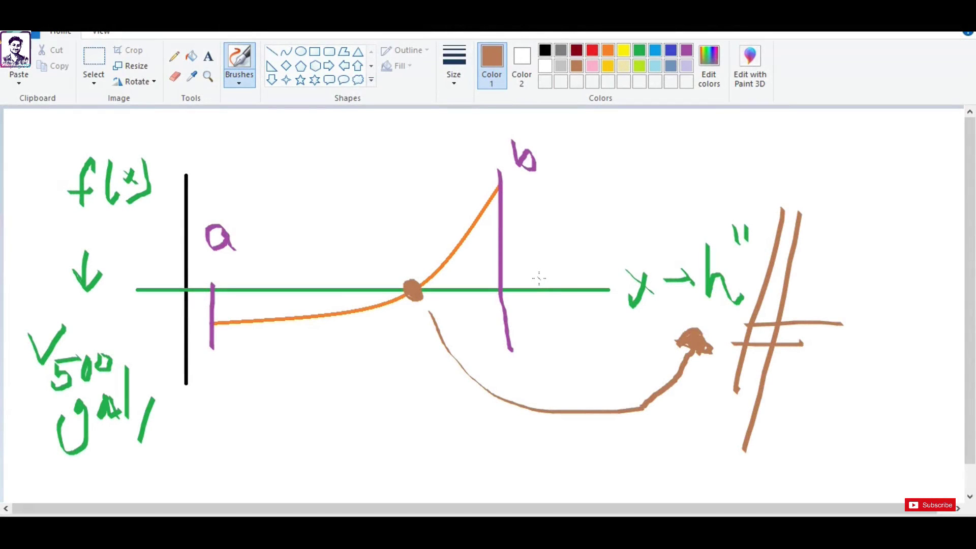
Brush orange check marks beside bounds a and b
left_click(608, 51)
left_click_drag(160, 249, 288, 224)
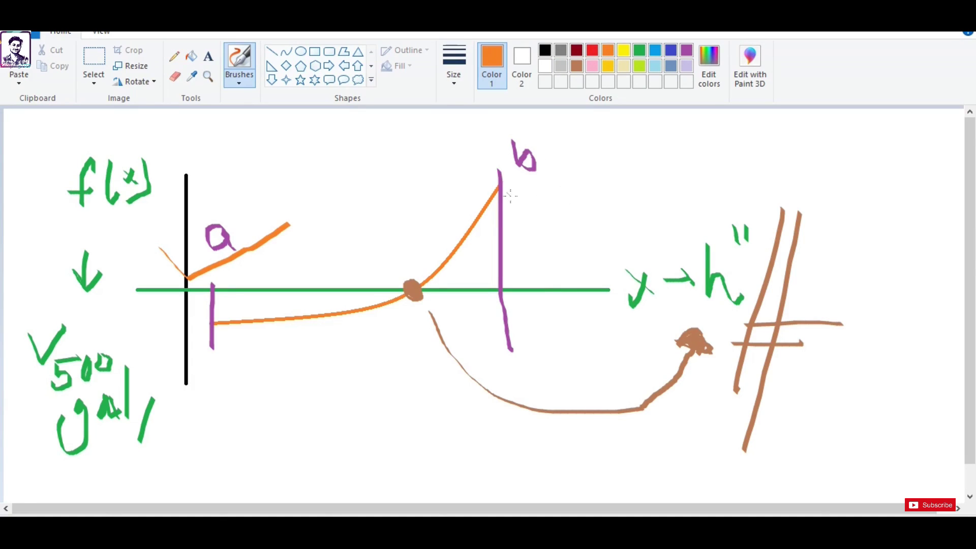
mouse_move(518, 190)
left_mouse_down()
mouse_move(534, 220)
mouse_move(575, 164)
left_mouse_up()
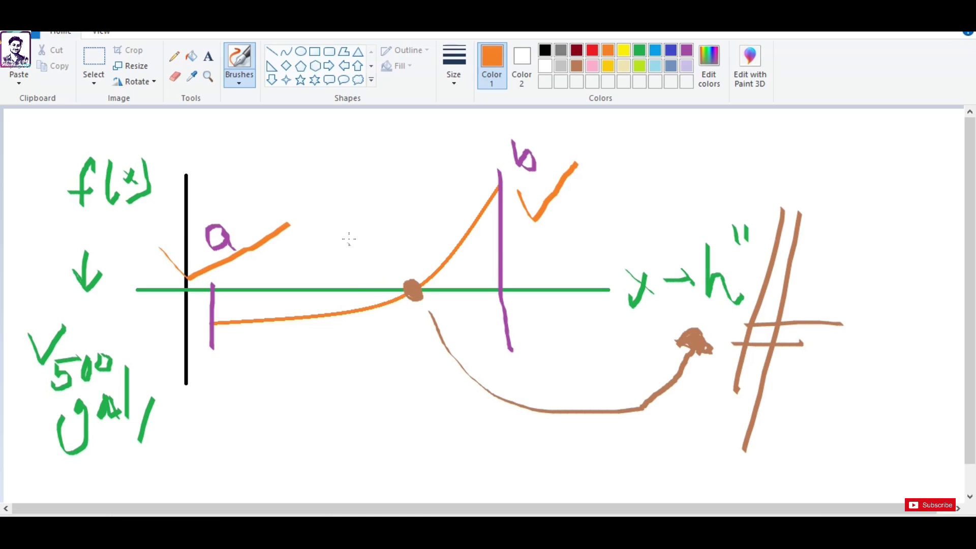
Mark the midpoint with two orange vertical strokes labelled mid, underline the label, and circle both a and mid
left_click_drag(350, 237, 344, 373)
left_click_drag(348, 263, 331, 375)
mouse_move(315, 215)
left_mouse_down()
mouse_move(325, 184)
mouse_move(350, 189)
mouse_move(350, 209)
left_mouse_up()
mouse_move(358, 173)
left_mouse_down()
mouse_move(357, 198)
mouse_move(386, 203)
mouse_move(396, 182)
mouse_move(409, 192)
left_mouse_up()
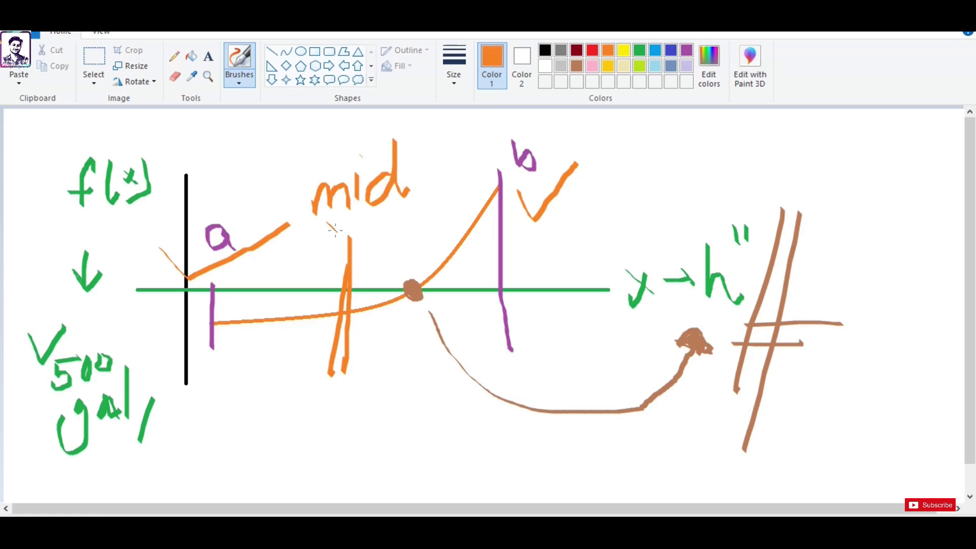
mouse_move(335, 235)
left_mouse_down()
mouse_move(402, 184)
mouse_move(418, 212)
left_mouse_up()
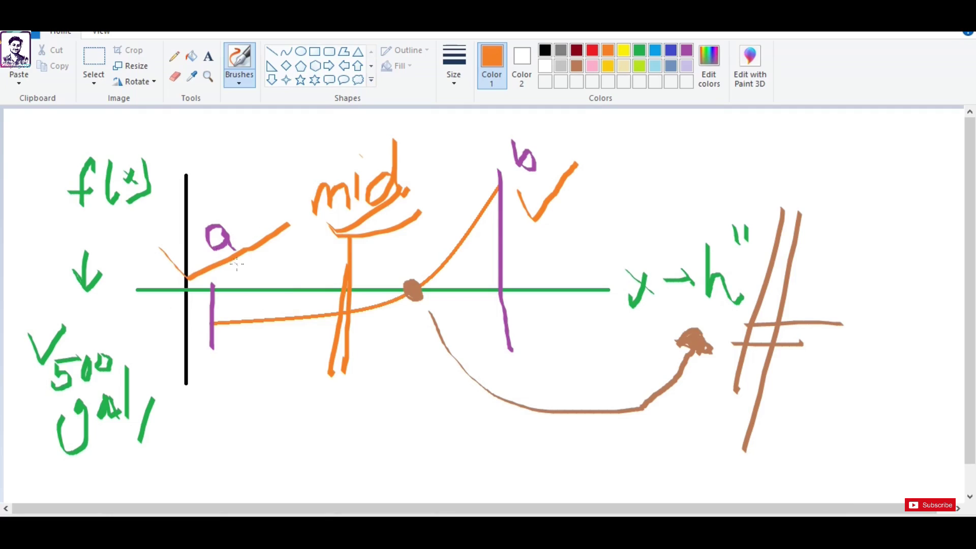
mouse_move(228, 207)
left_mouse_down()
mouse_move(195, 209)
mouse_move(239, 247)
mouse_move(242, 210)
left_mouse_up()
mouse_move(384, 175)
left_mouse_down()
mouse_move(315, 140)
mouse_move(344, 240)
mouse_move(407, 157)
left_mouse_up()
Draw a light yellow rectangle around the a-to-mid interval and a blue-gray rectangle around the mid-to-b interval
left_click(315, 51)
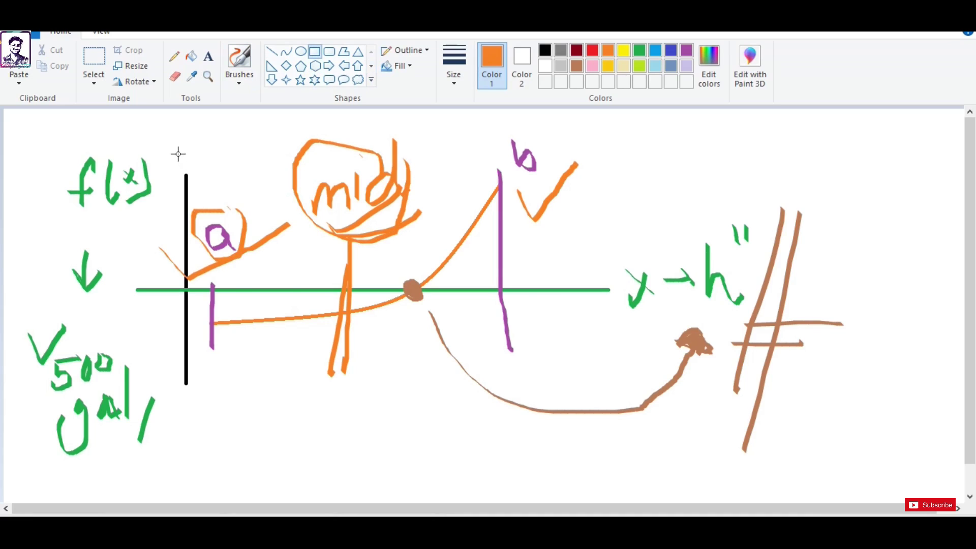
left_click_drag(177, 152, 341, 413)
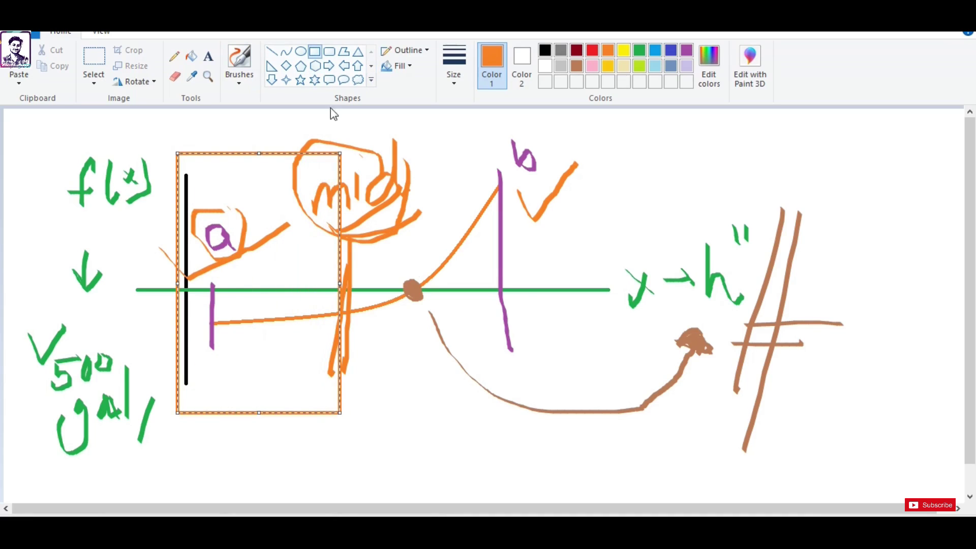
left_click(671, 68)
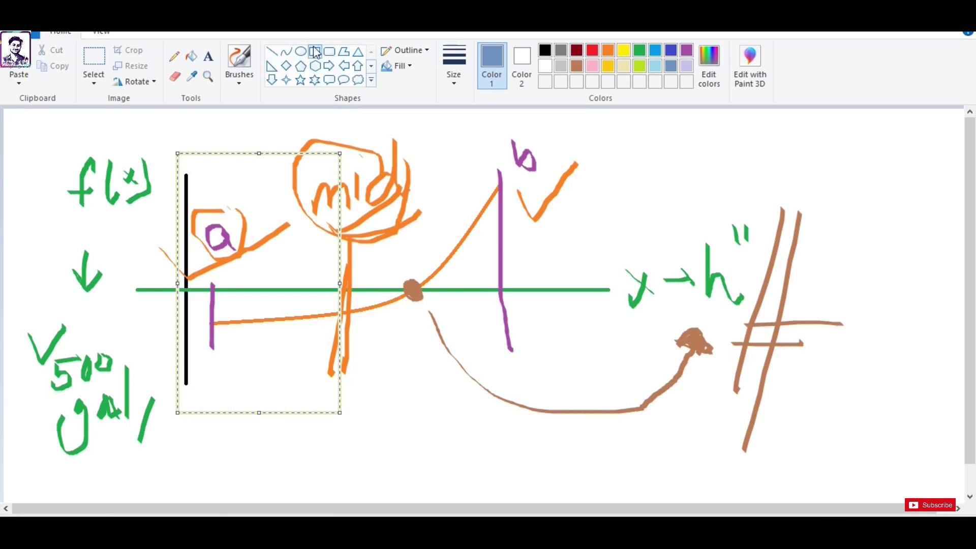
left_click_drag(352, 151, 565, 413)
left_click_drag(110, 227, 150, 211)
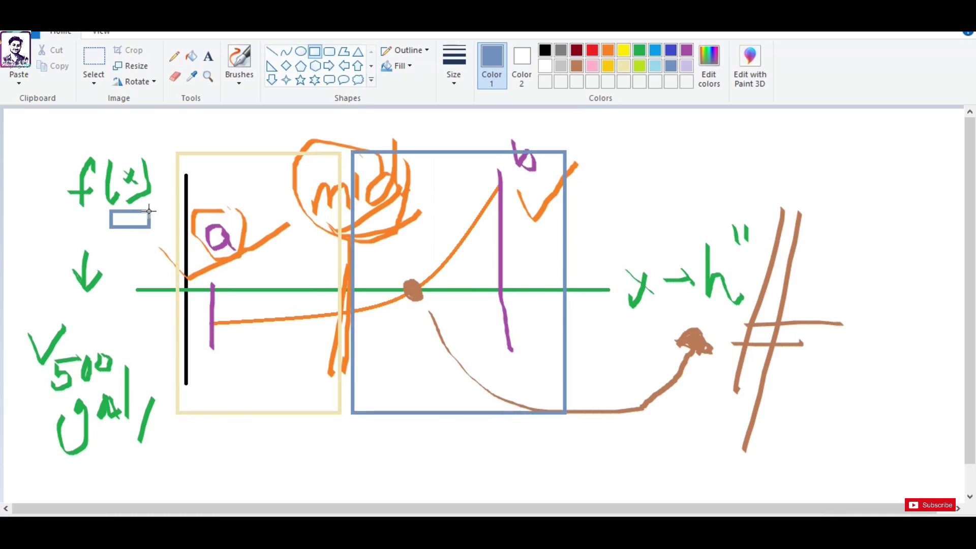
left_click(240, 61)
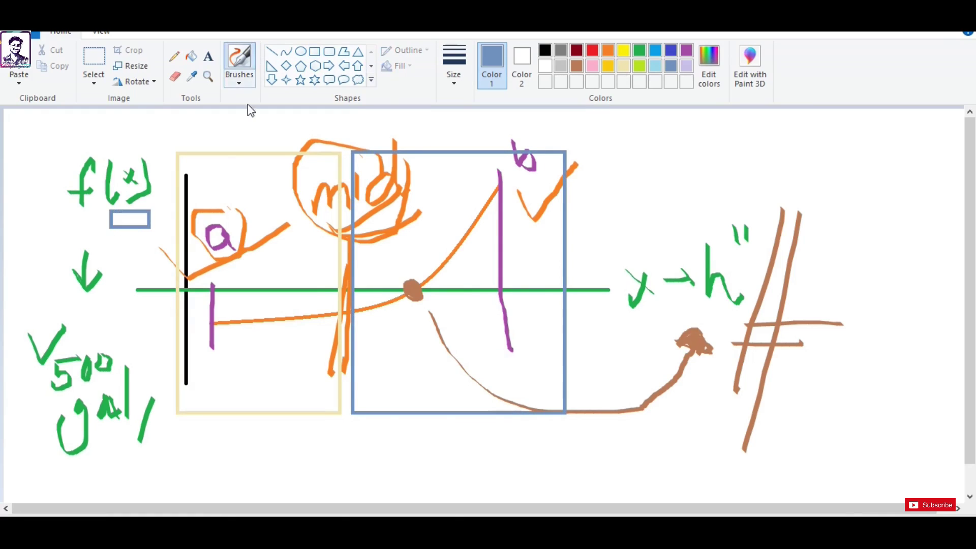
Brush a blue-gray arrow toward label a and three nested blue-gray check marks in the mid-to-b rectangle
mouse_move(138, 234)
left_mouse_down()
mouse_move(196, 216)
mouse_move(212, 241)
left_mouse_up()
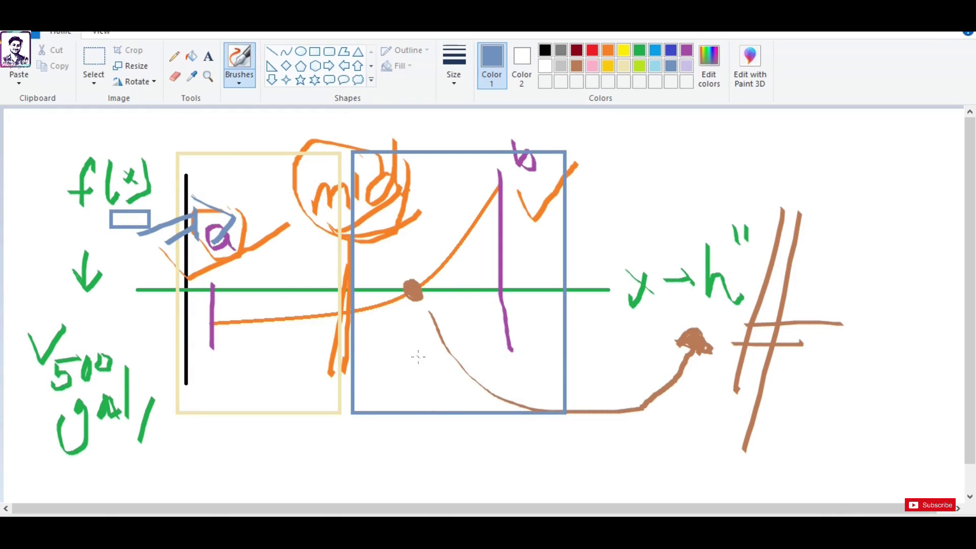
left_click_drag(418, 357, 493, 341)
mouse_move(404, 368)
left_mouse_down()
mouse_move(509, 389)
mouse_move(528, 372)
left_mouse_up()
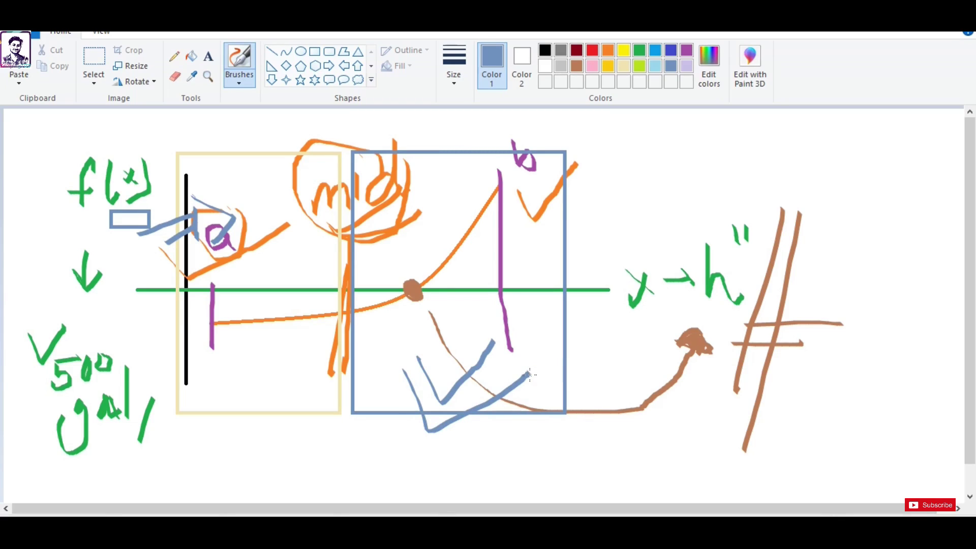
left_click_drag(428, 350, 463, 345)
Circle the x → h label in blue-gray and brush a curved arrow from it to the curve's zero crossing
mouse_move(745, 233)
left_mouse_down()
mouse_move(603, 277)
mouse_move(757, 303)
mouse_move(760, 228)
left_mouse_up()
left_click_drag(606, 313, 435, 288)
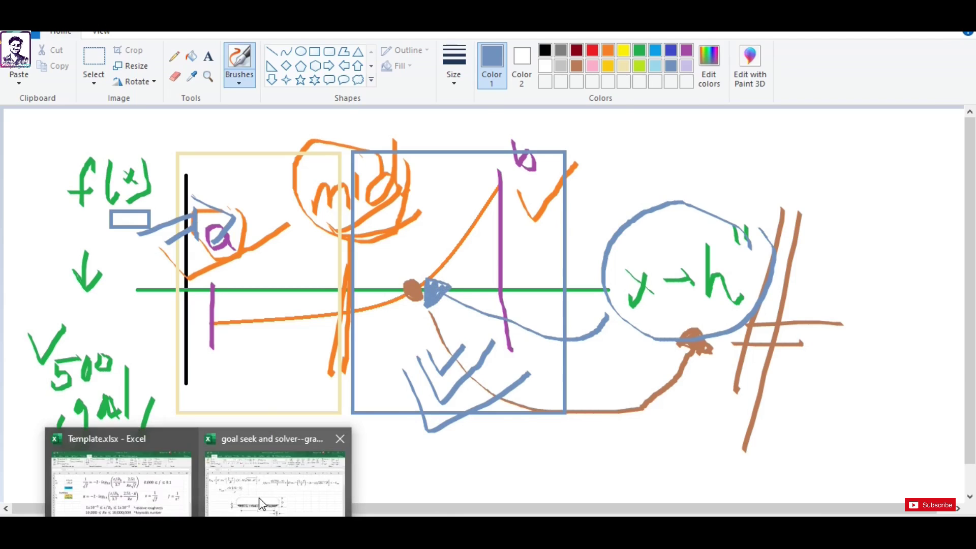
Switch to the goal seek and solver workbook in Excel and review L, R, Vtot and the gallons-to-ft^3 conversion formula beside the tank equations
mouse_move(263, 503)
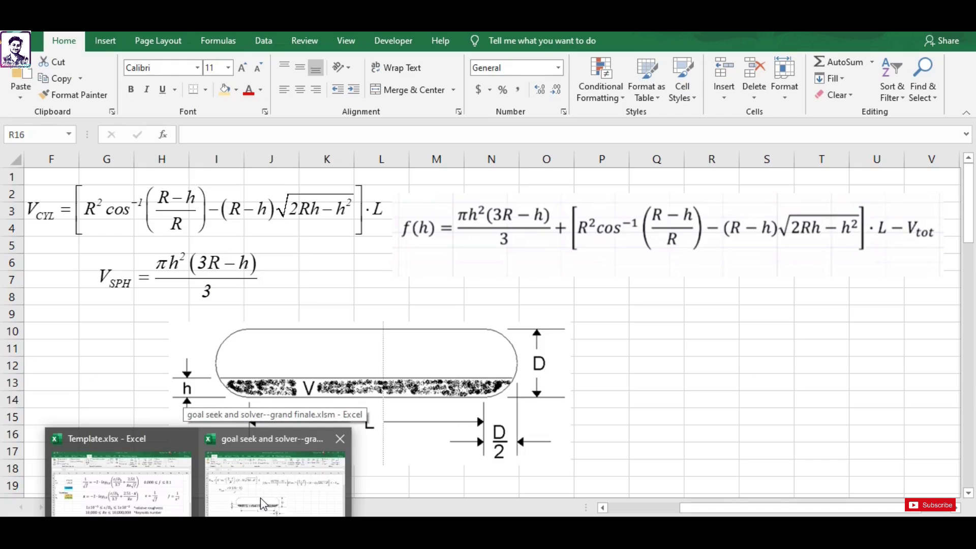
left_click(261, 499)
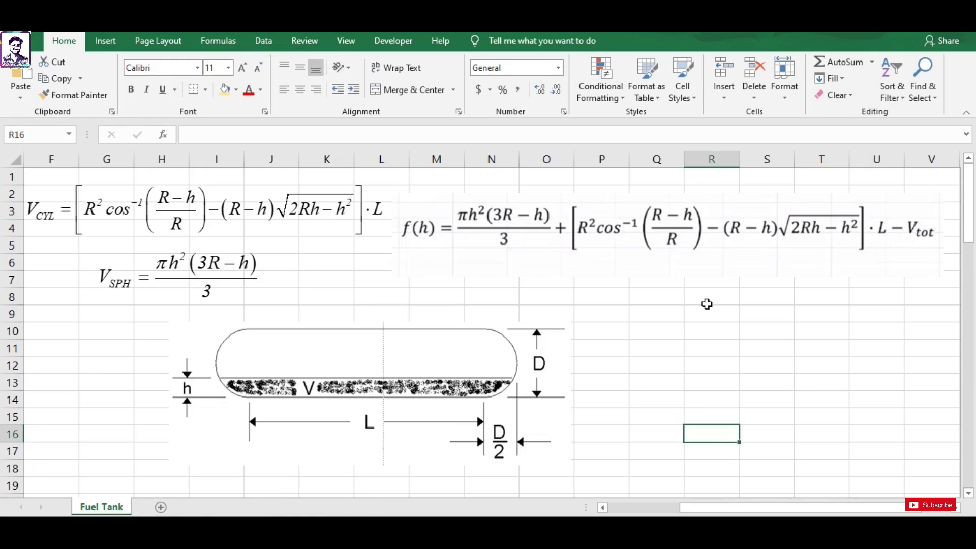
left_click(708, 270)
left_click_drag(734, 511, 658, 515)
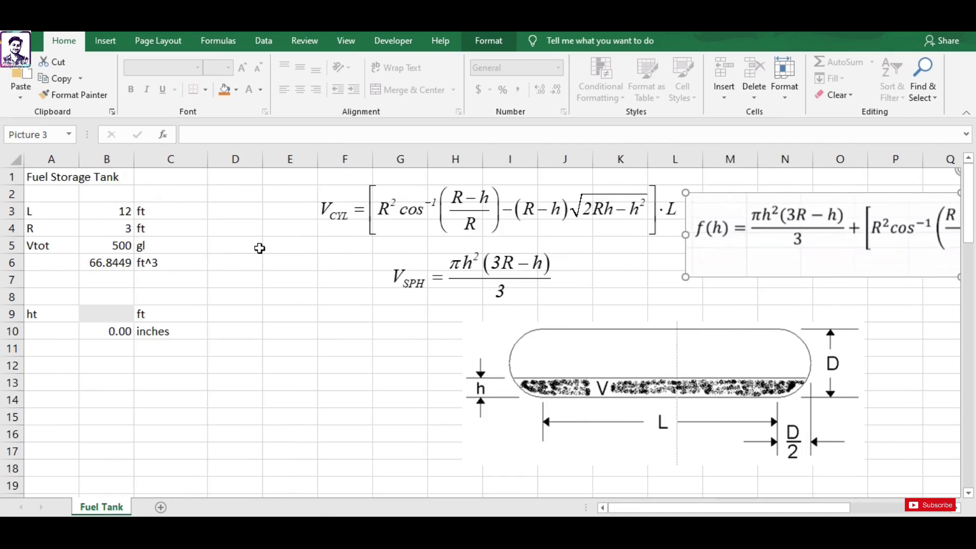
left_click(113, 212)
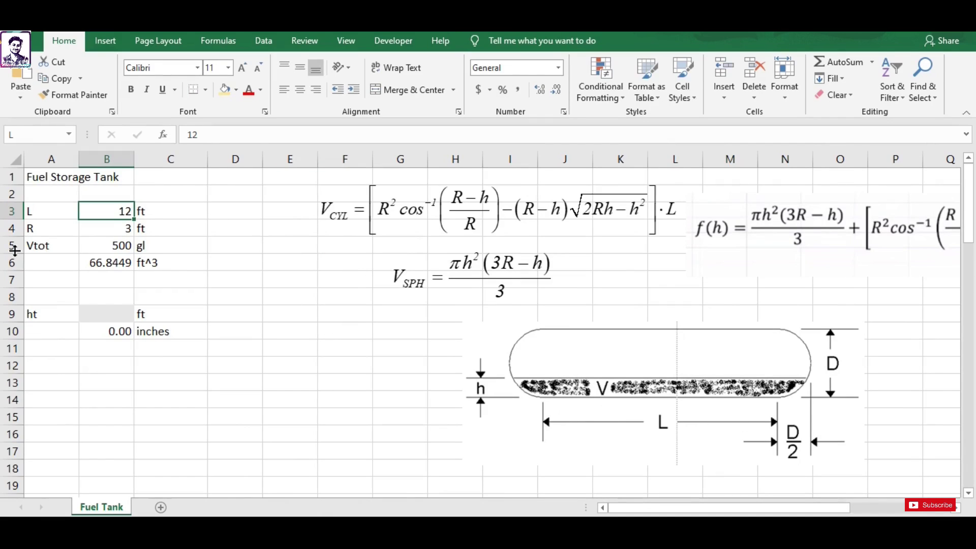
left_click(84, 231)
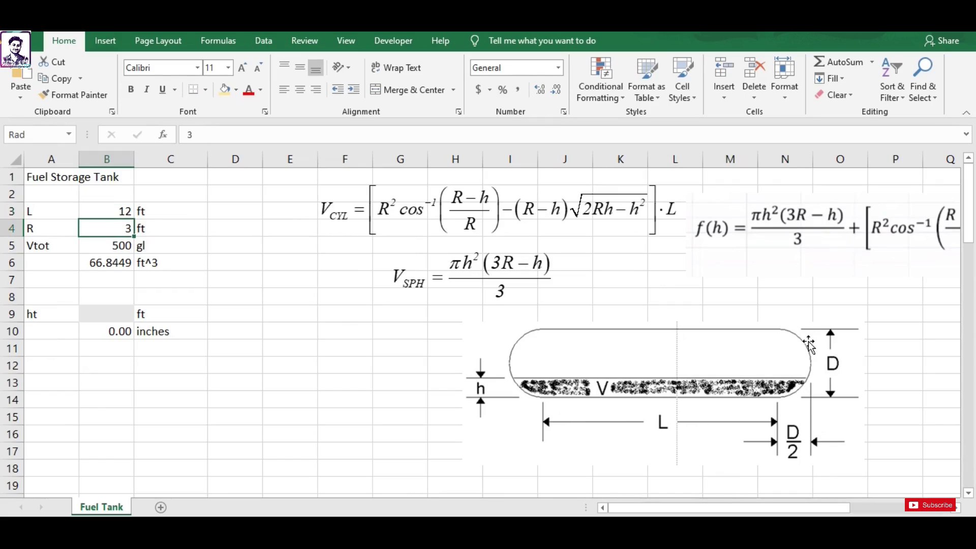
left_click(105, 246)
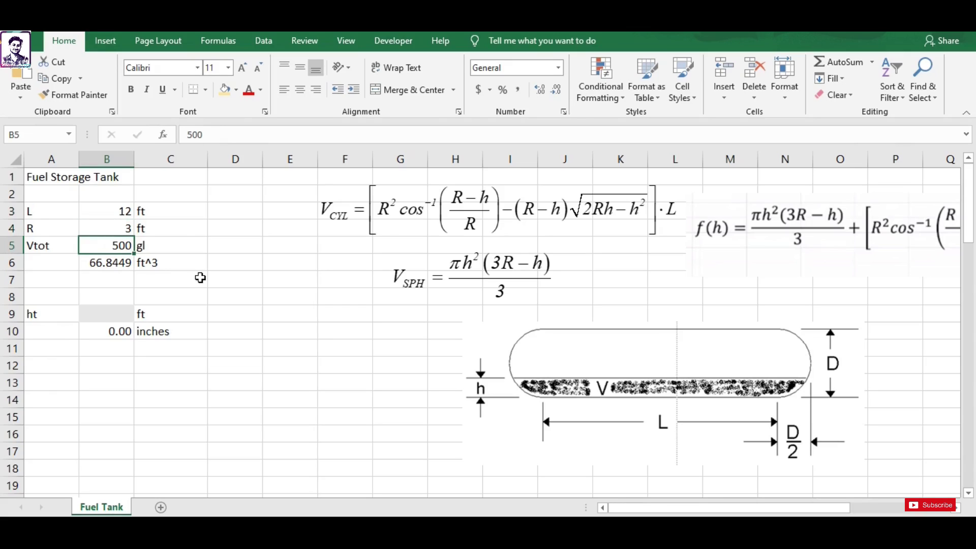
left_click(107, 263)
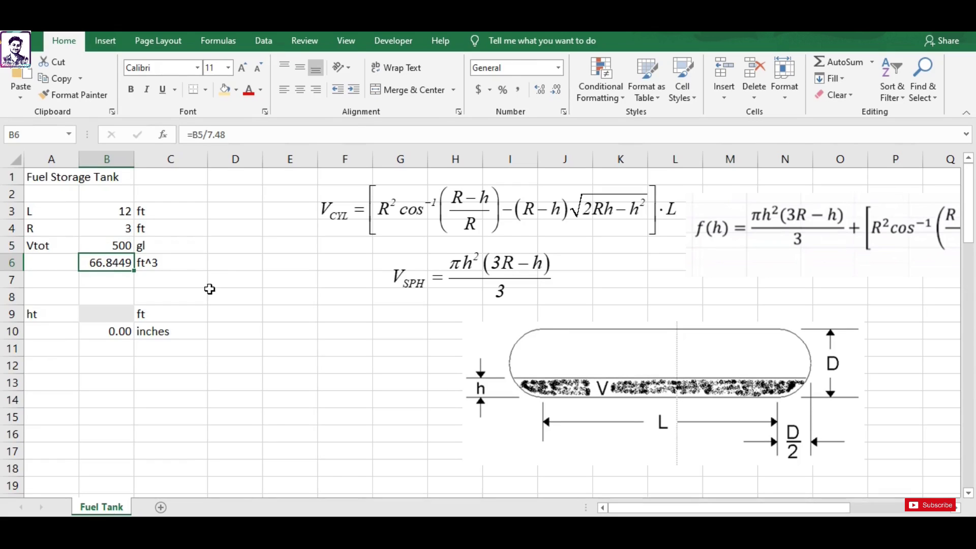
left_click_drag(614, 510, 633, 510)
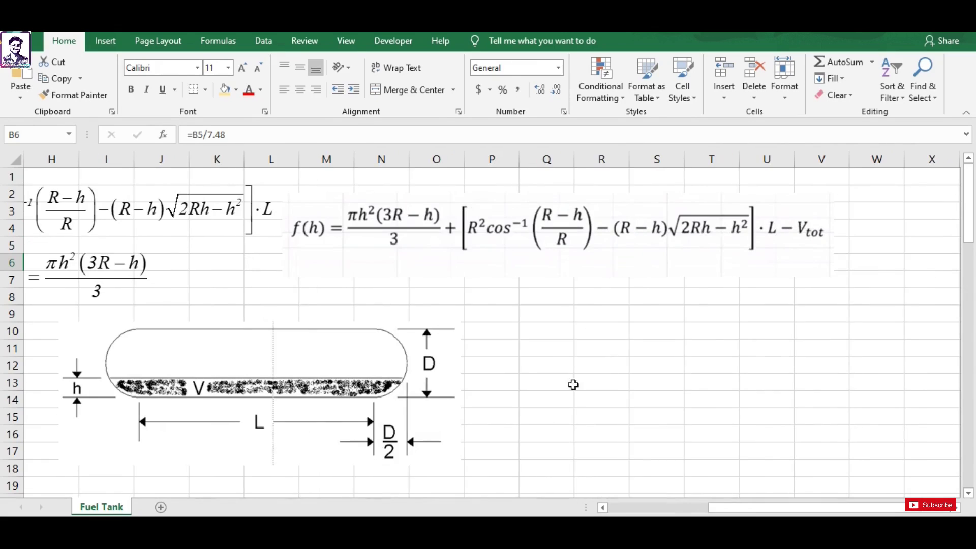
left_click_drag(711, 512, 684, 510)
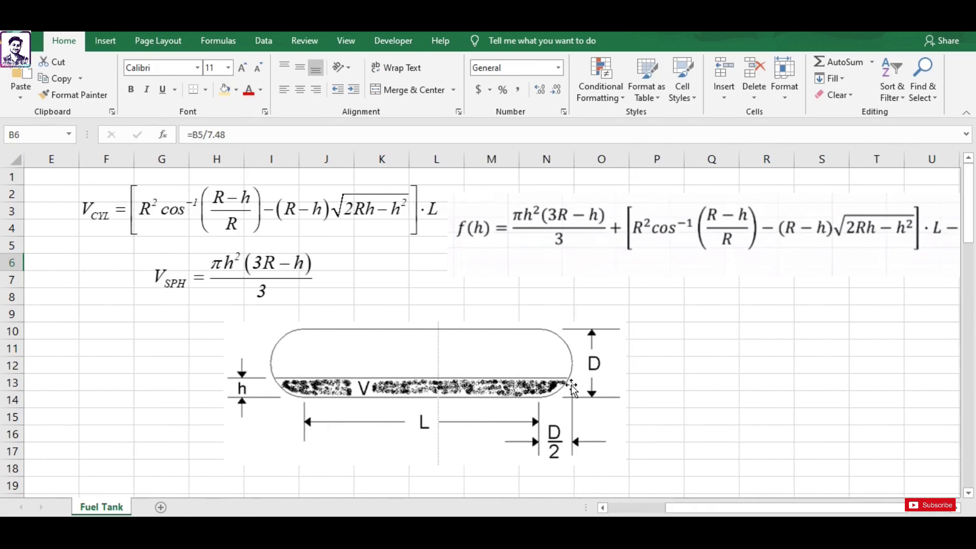
Examine the bisection table's headings against the Paint sketch and inspect the formula for the first high bound
scroll(572, 388, "down", 5)
scroll(572, 388, "down", 2)
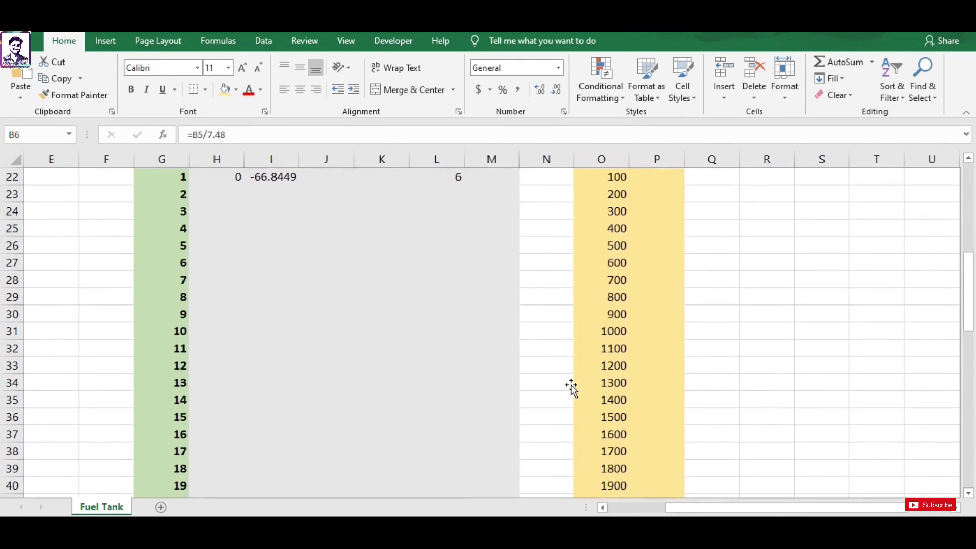
scroll(486, 362, "up", 1)
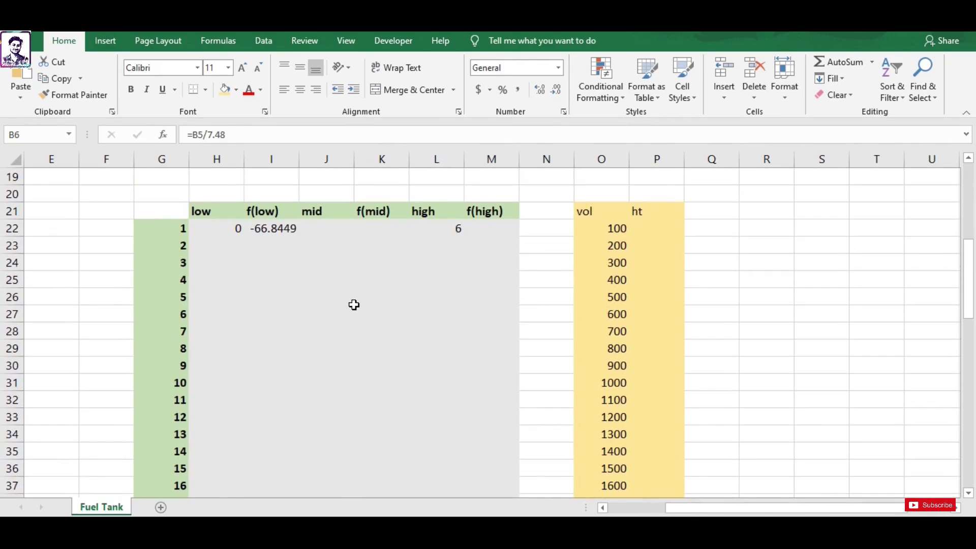
left_click(204, 211)
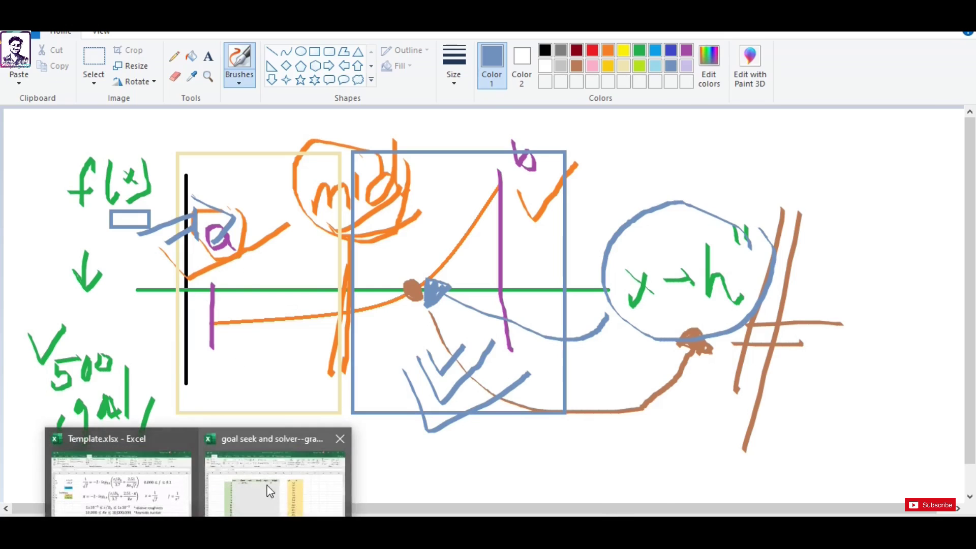
left_click(270, 486)
left_click(453, 228)
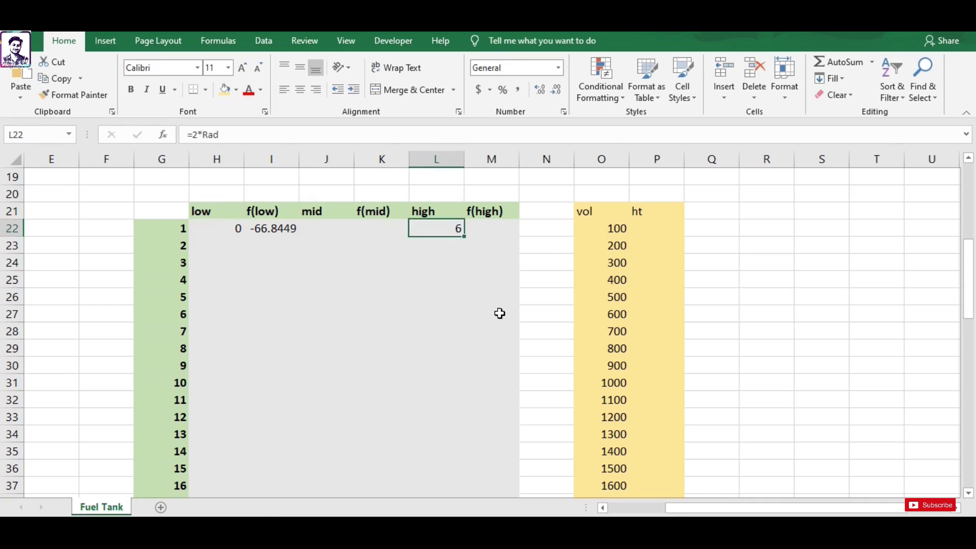
Check the first f(low) formula in I22 against the f(h) equation and trace its references to the tank inputs
scroll(499, 312, "up", 4)
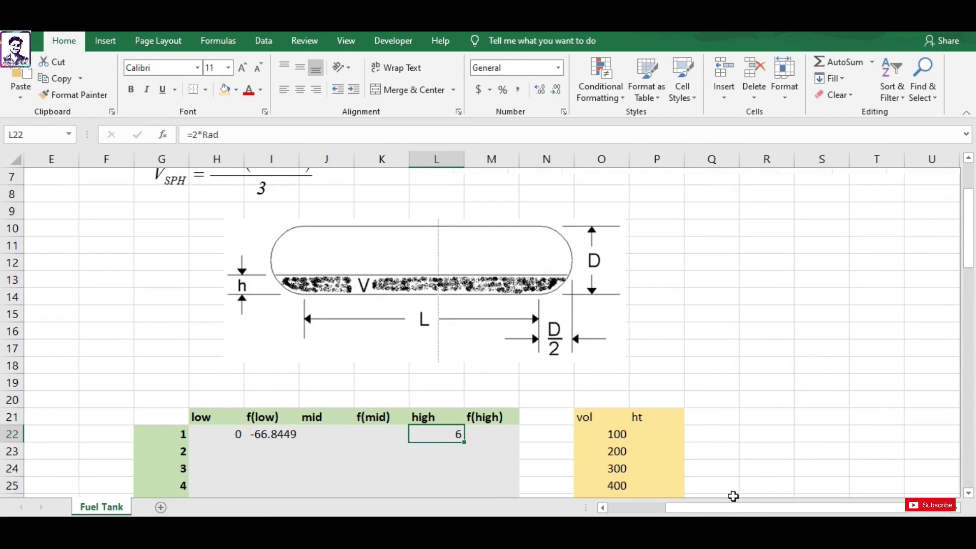
left_click_drag(730, 506, 687, 506)
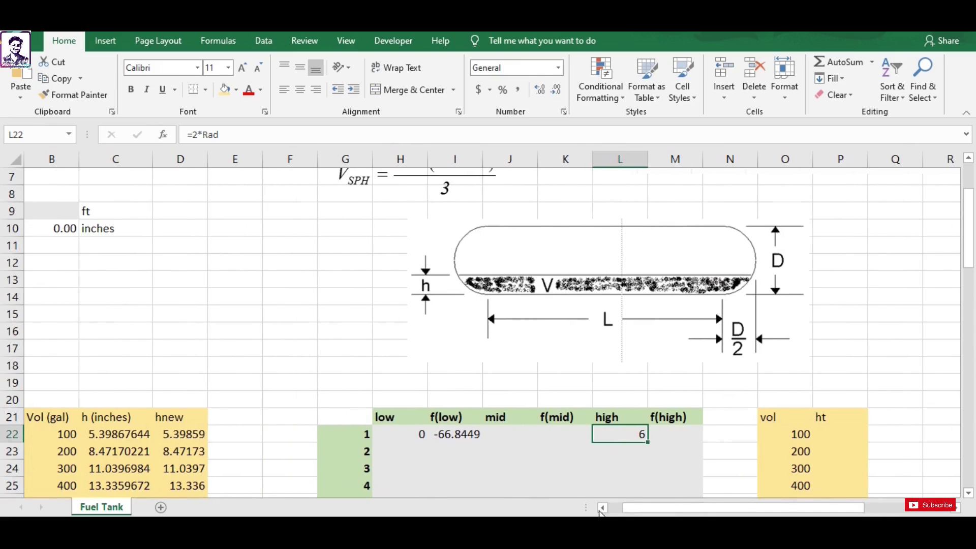
left_click(602, 508)
scroll(109, 249, "up", 2)
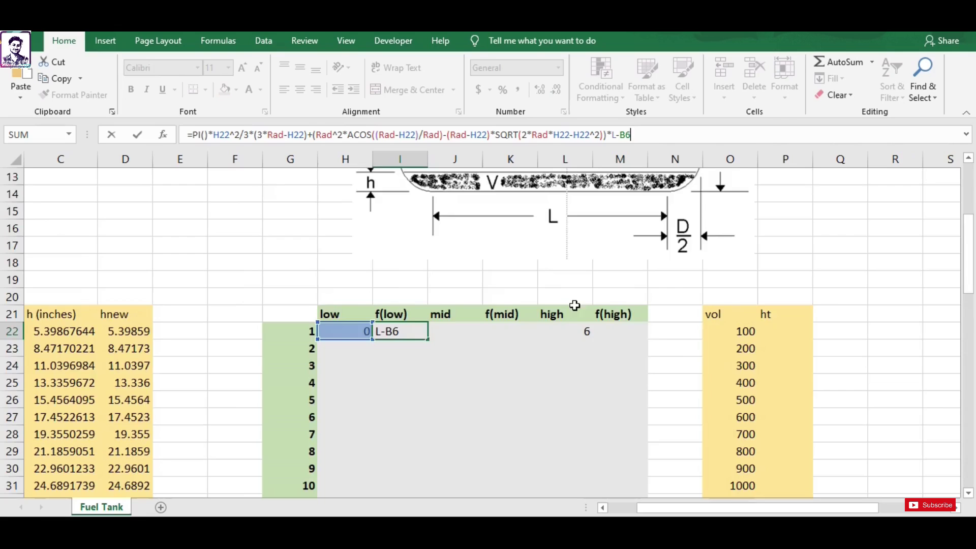
scroll(573, 307, "up", 5)
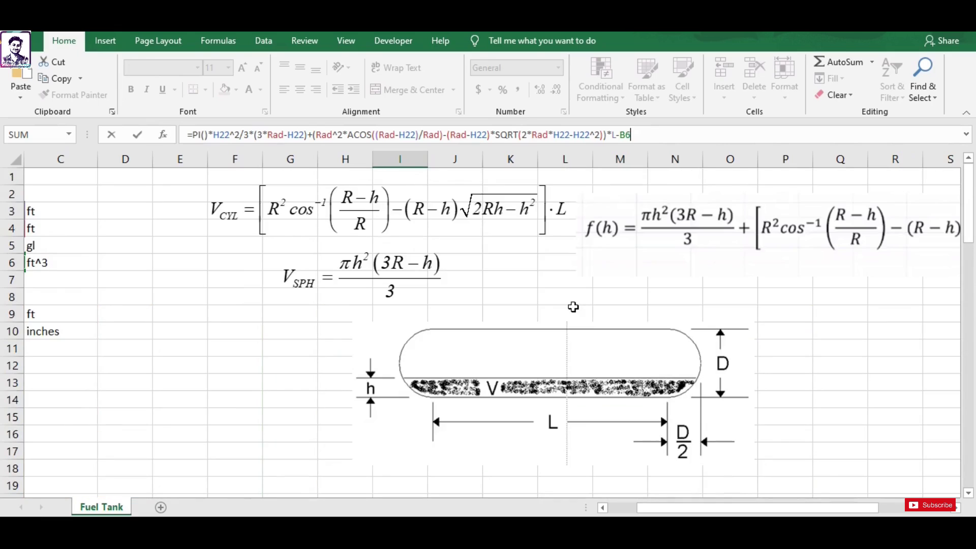
left_click_drag(709, 507, 738, 507)
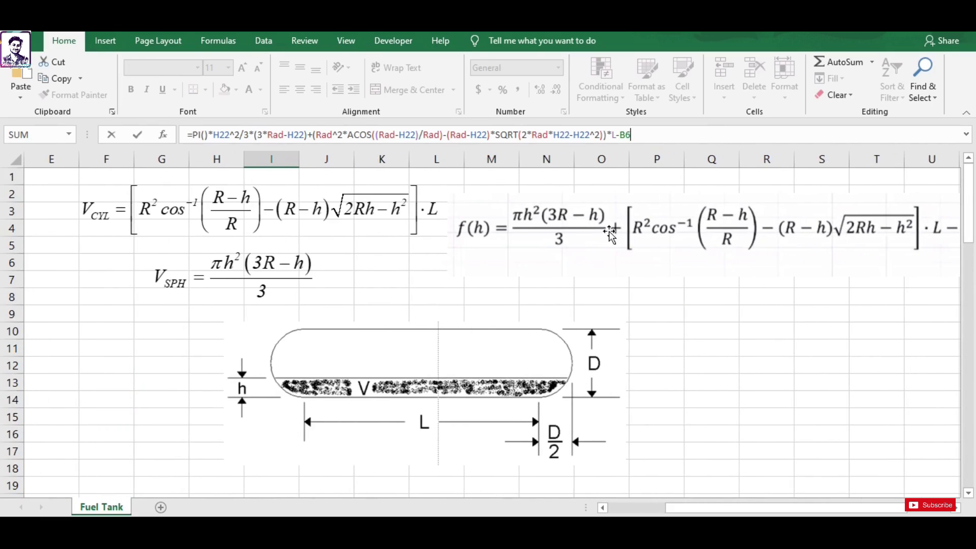
scroll(331, 390, "down", 5)
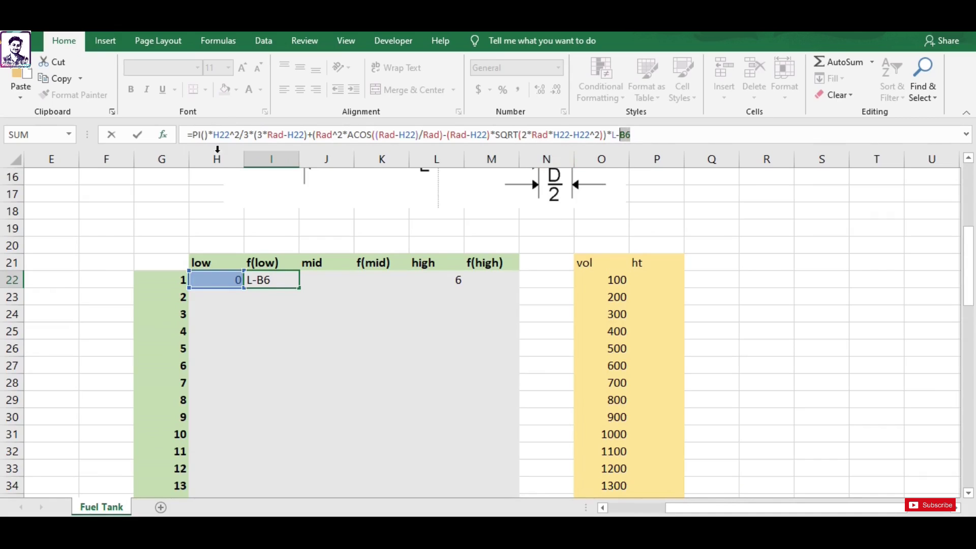
left_click_drag(687, 509, 636, 514)
scroll(246, 381, "up", 5)
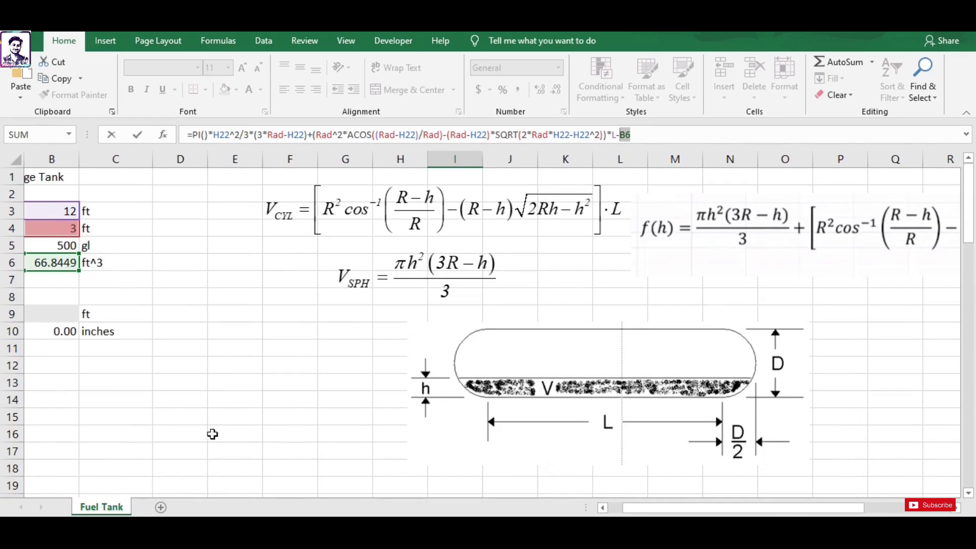
left_click_drag(737, 508, 724, 509)
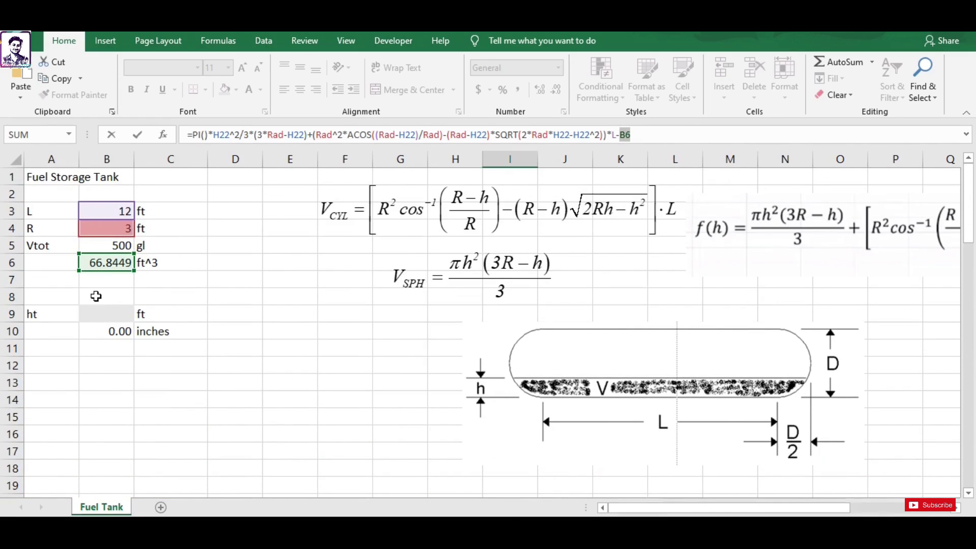
key("Return")
Calculate the first midpoint in J22 with =AVERAGE(H22,L22)
left_click(264, 330)
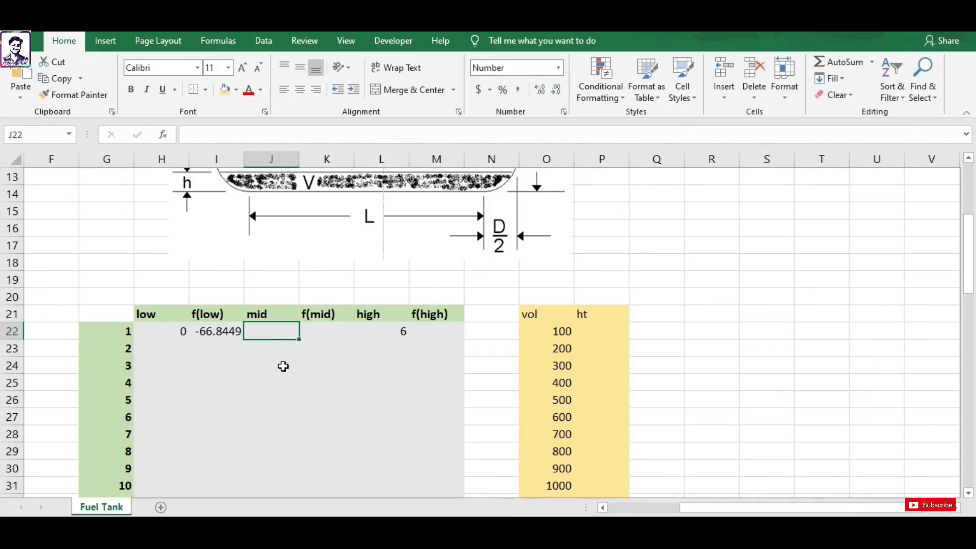
type("=")
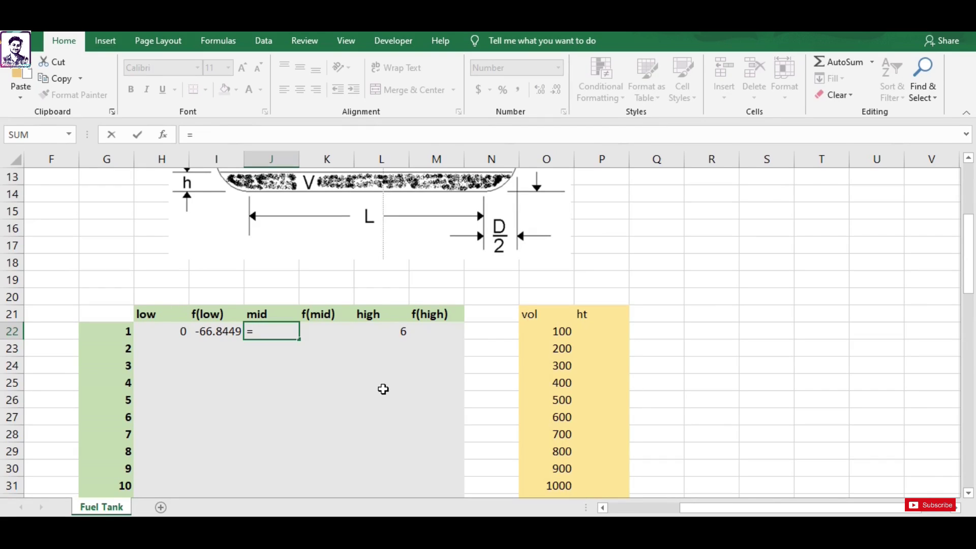
type("ave")
key("BackSpace")
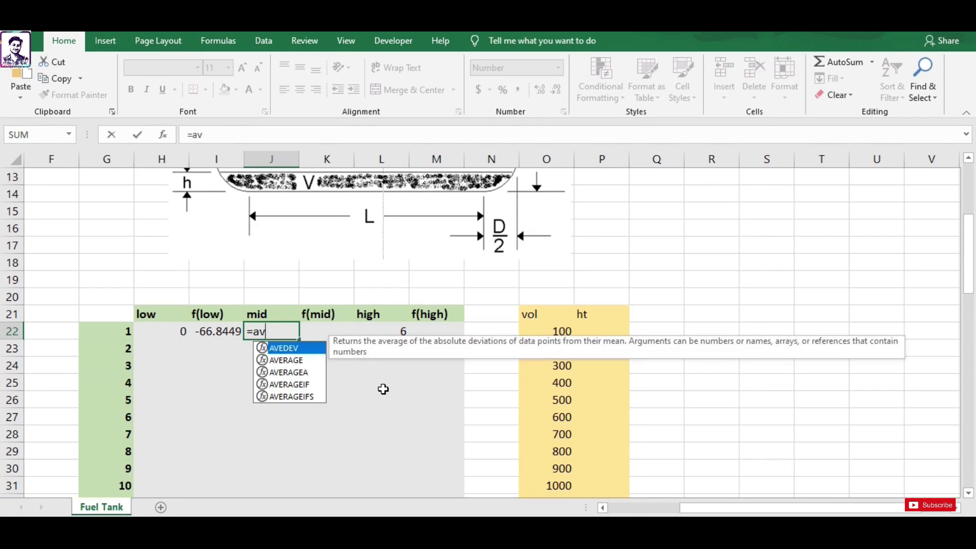
type("egar")
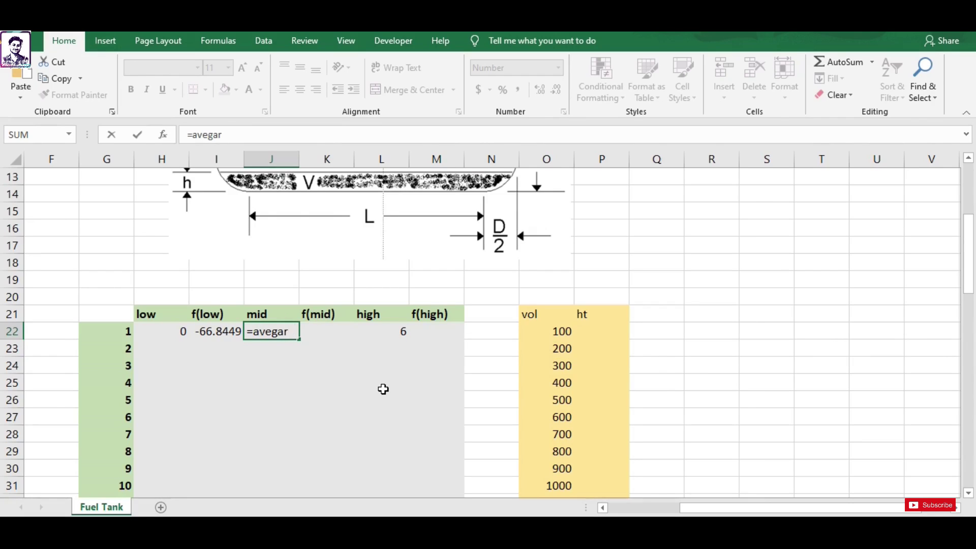
key("BackSpace")
key("BackSpace")
key("BackSpace")
type("rag")
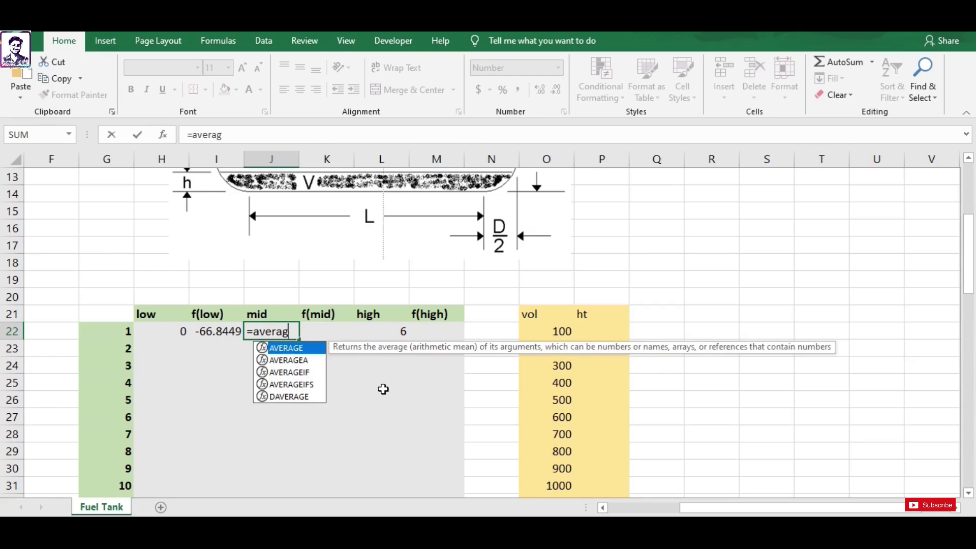
type("e")
key("Tab")
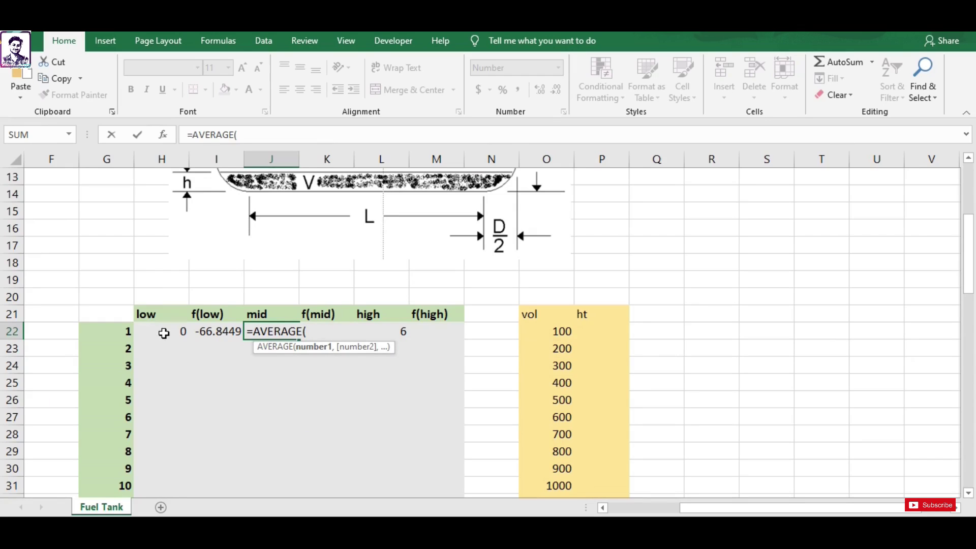
left_click(163, 332)
type(",")
left_click(396, 331)
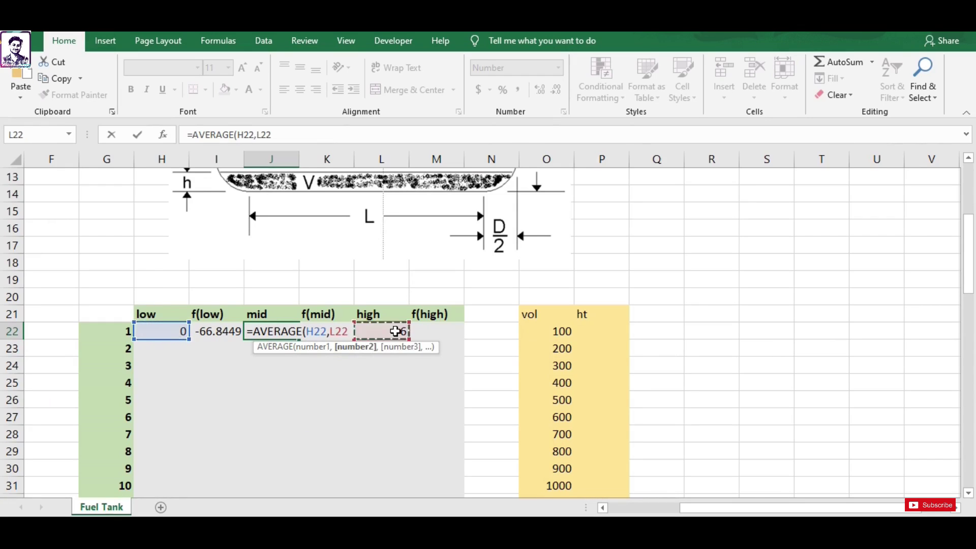
type(")")
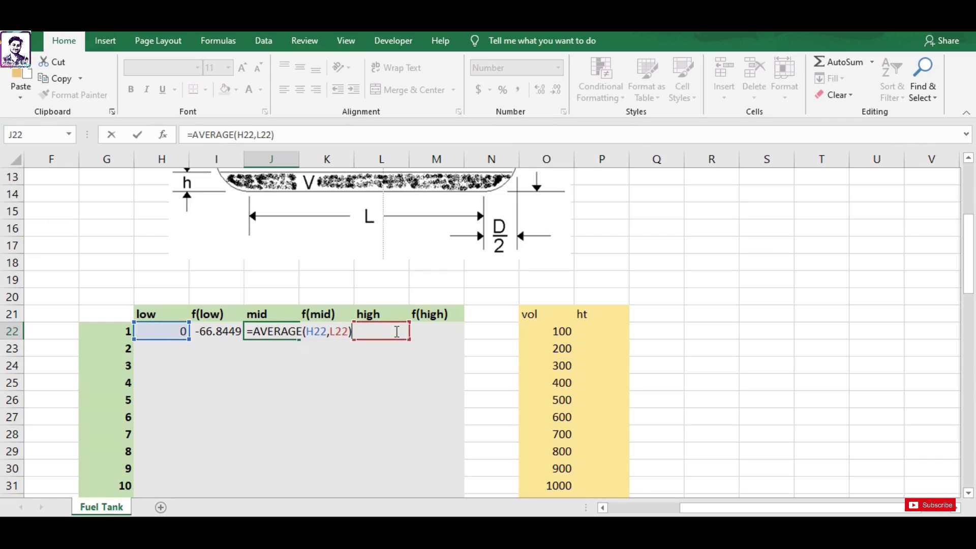
key("Return")
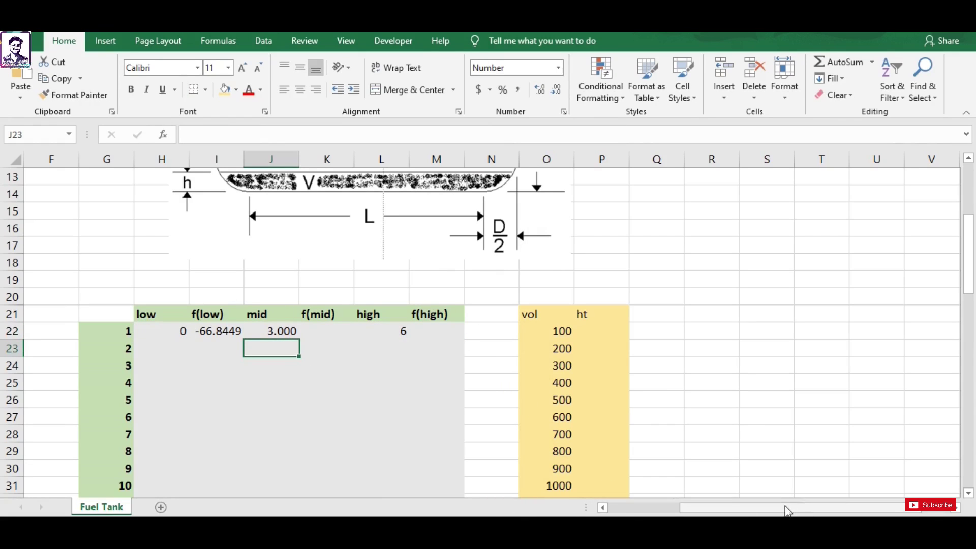
Copy the first f(low) formula from I22 into the f(mid) cell K22 and the f(high) cell M22
left_click_drag(787, 510, 775, 509)
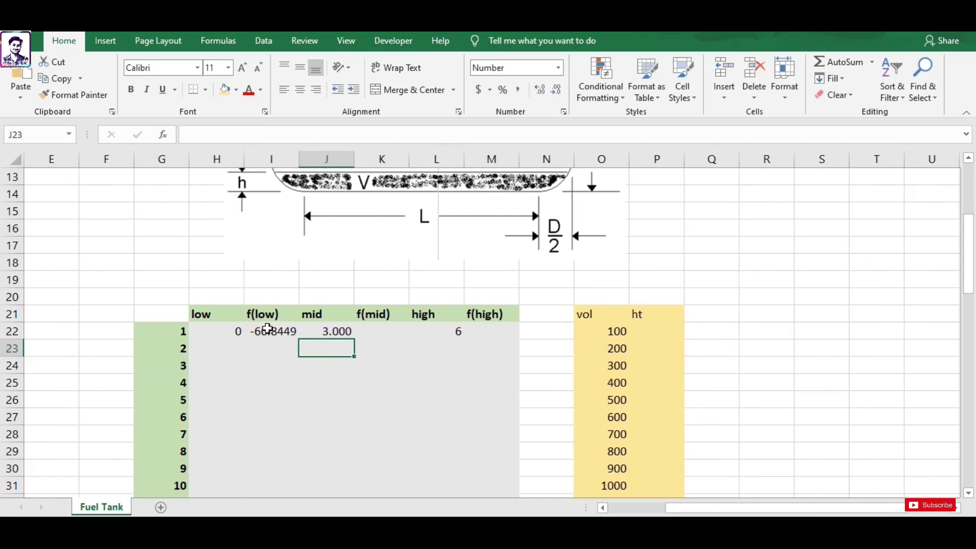
left_click(269, 331)
key("ctrl+c")
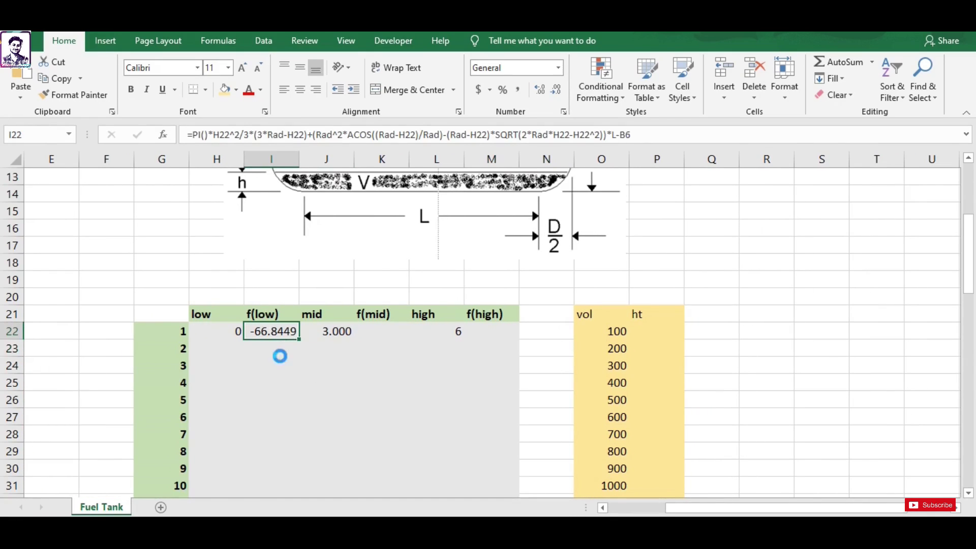
left_click(384, 332)
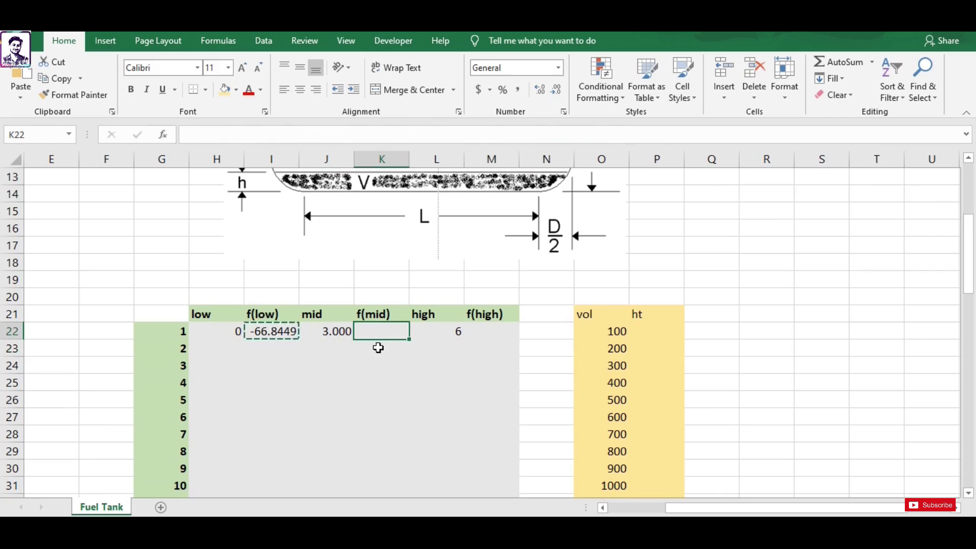
key("ctrl+v")
left_click(358, 370)
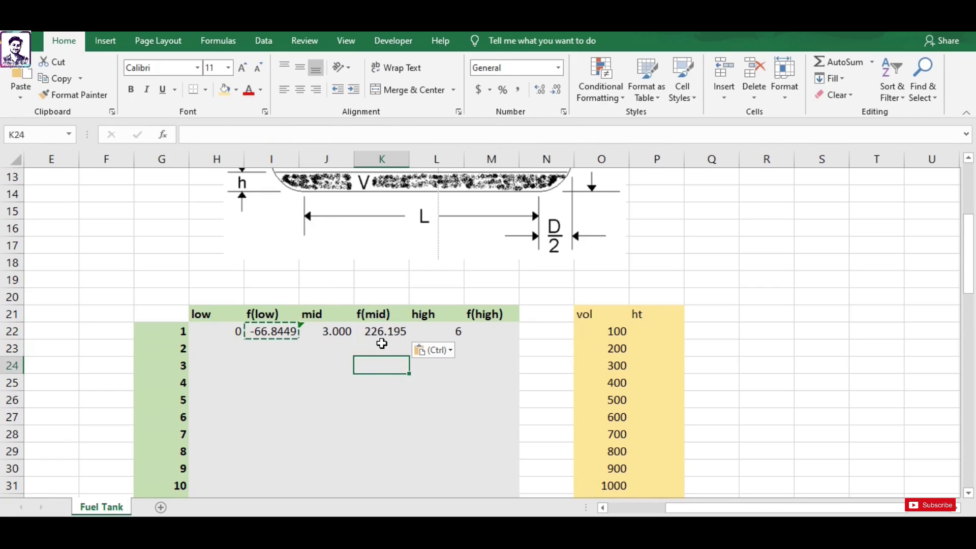
left_click(478, 333)
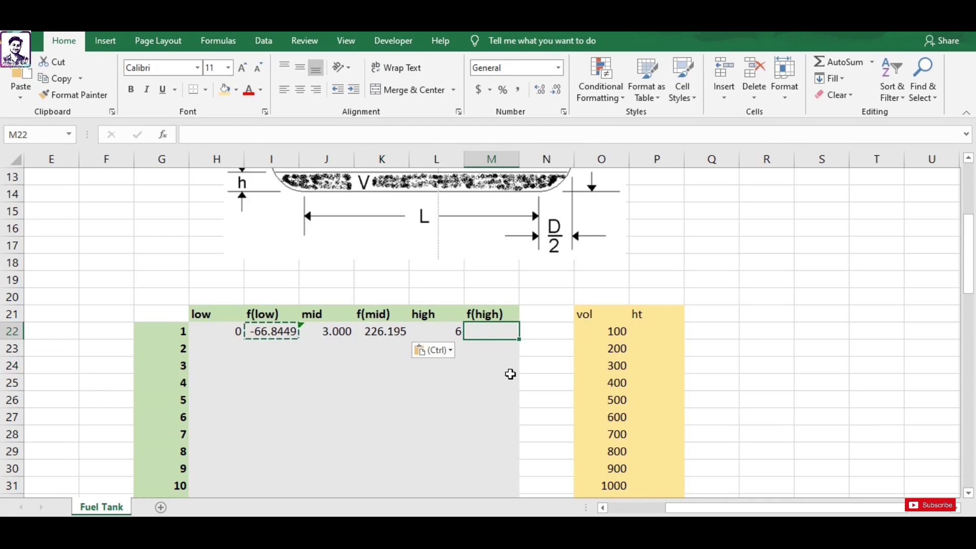
key("ctrl+v")
key("Escape")
left_click(471, 385)
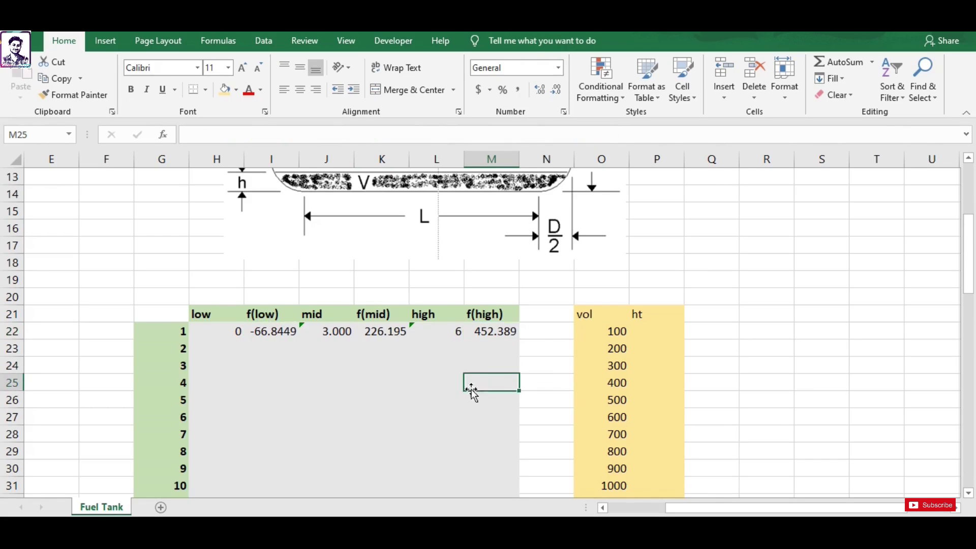
Review the first iteration row of the bisection table, comparing the signs of f(low) in I22 and f(mid) in K22
scroll(478, 366, "down", 1)
left_click_drag(214, 280, 486, 295)
left_click(545, 318)
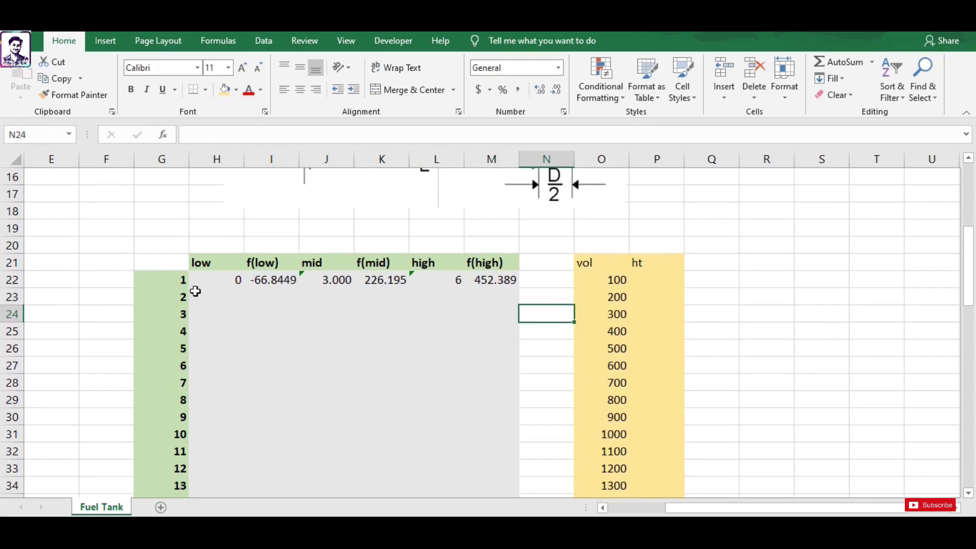
left_click(218, 296)
left_click(227, 280)
left_click(224, 296)
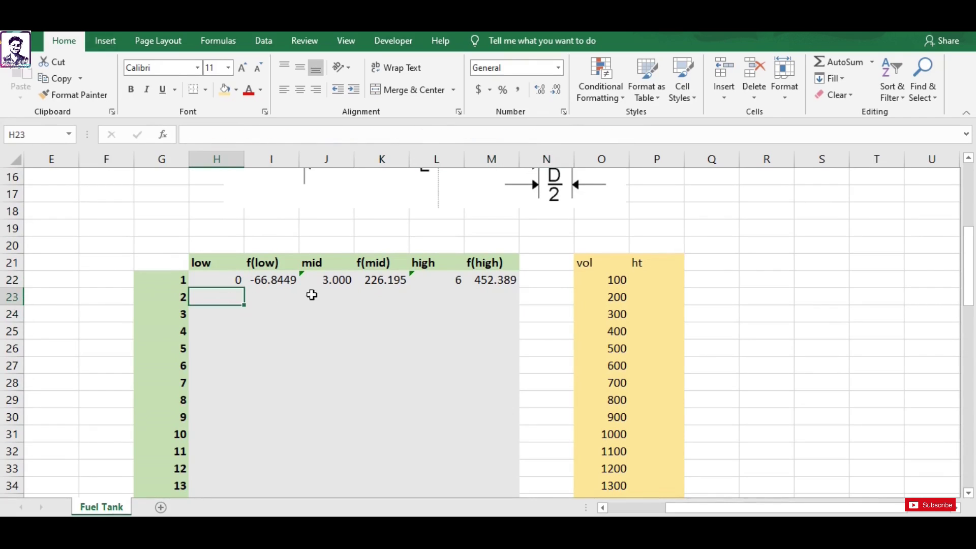
left_click(268, 282)
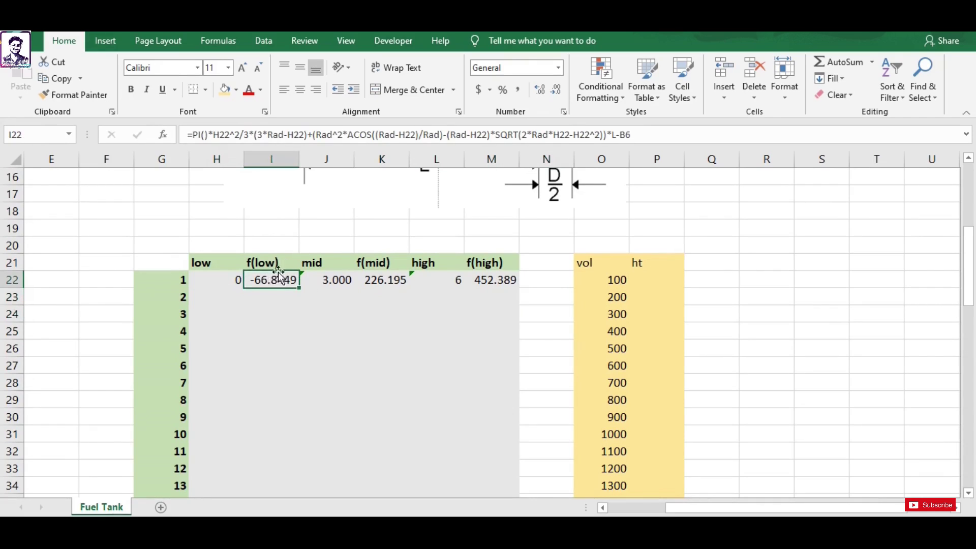
left_click(225, 281)
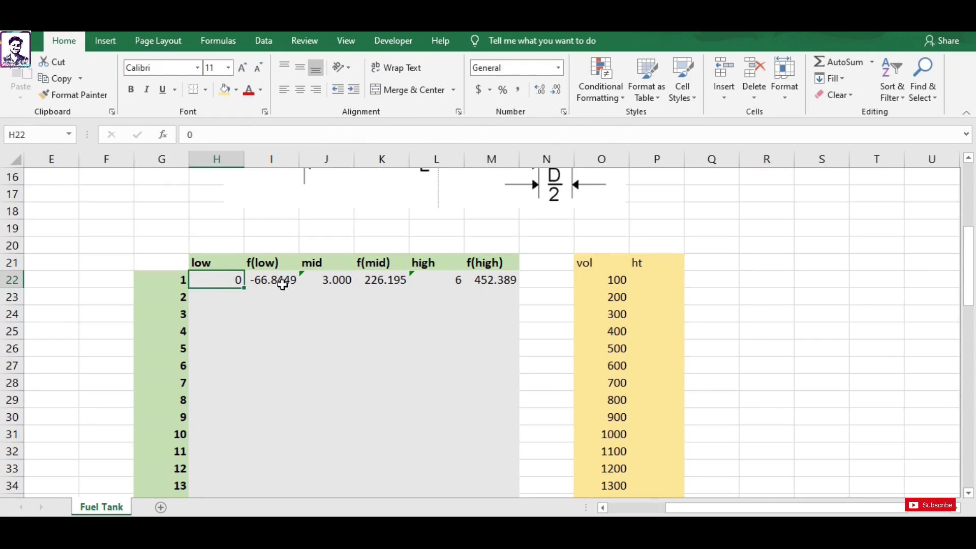
left_click(282, 284)
left_click(392, 286)
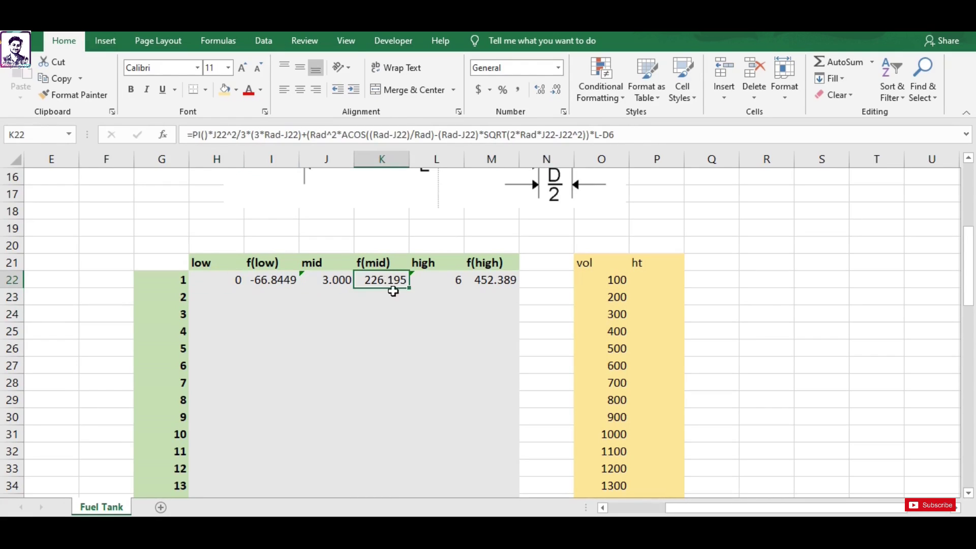
Examine the low-to-mid interval in H22:K22 against the high and f(high) pair in L22:M22 to choose the root's bracket
left_click(331, 281)
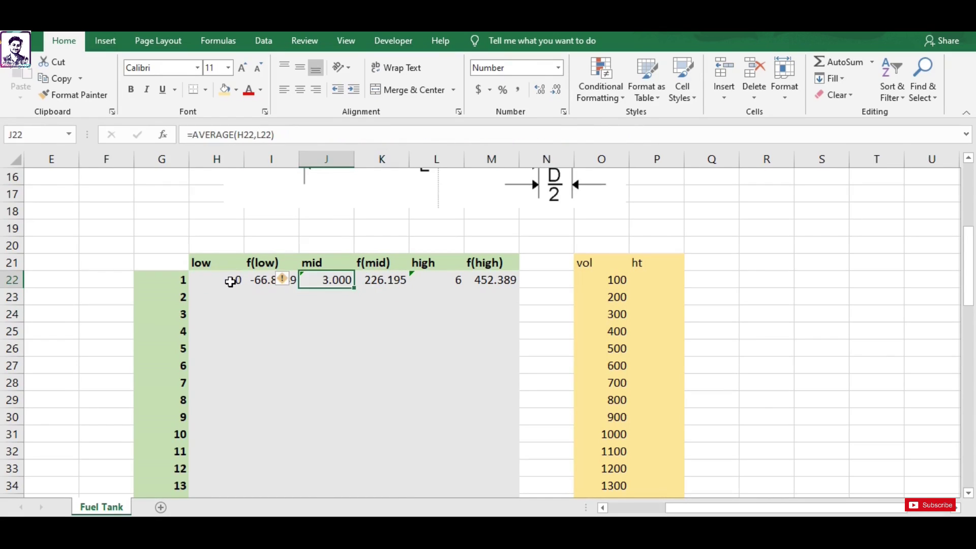
left_click(230, 282)
left_click_drag(231, 282, 384, 282)
left_click(328, 332)
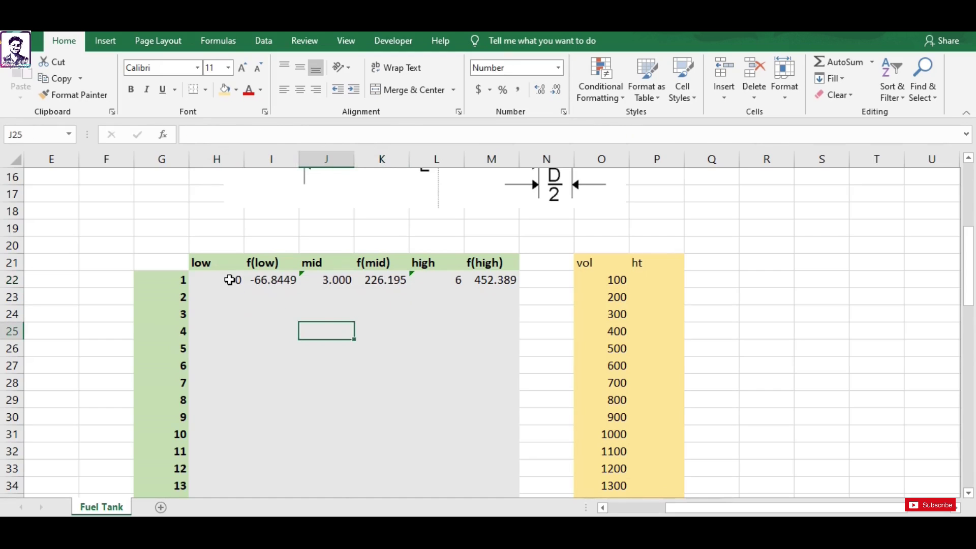
left_click(228, 279)
left_click(326, 282)
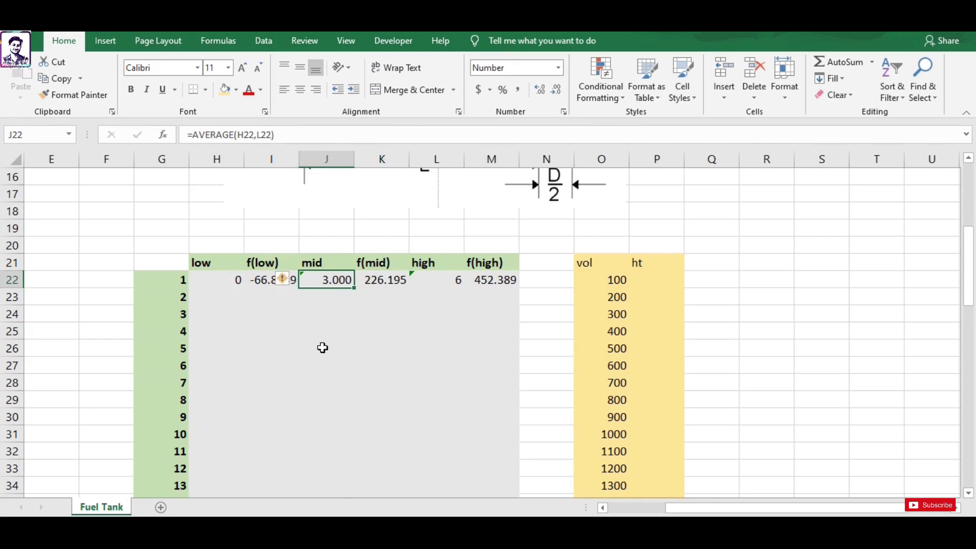
left_click_drag(420, 280, 475, 279)
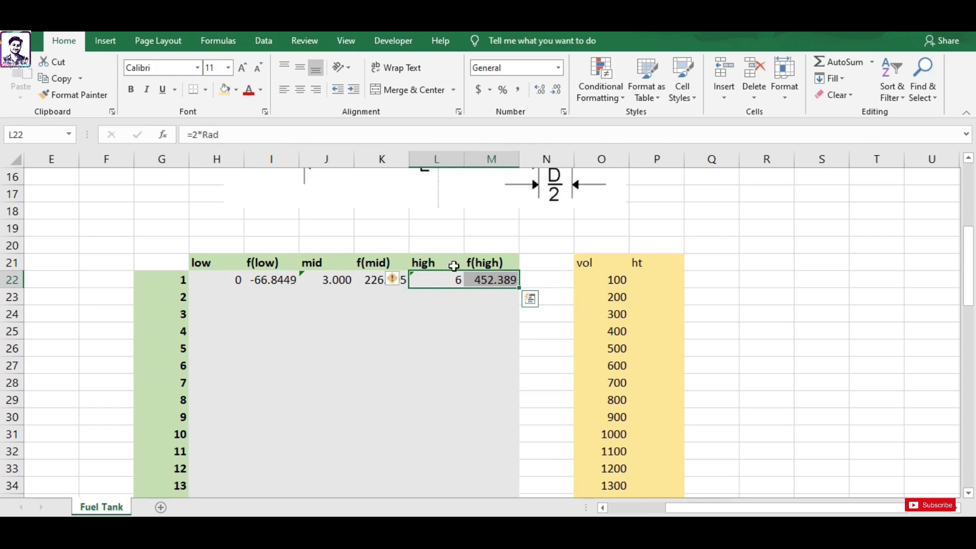
left_click(454, 320)
Calculate the second low bound in H23 with =IF(I22*K22<0,H22,J22)
left_click(206, 293)
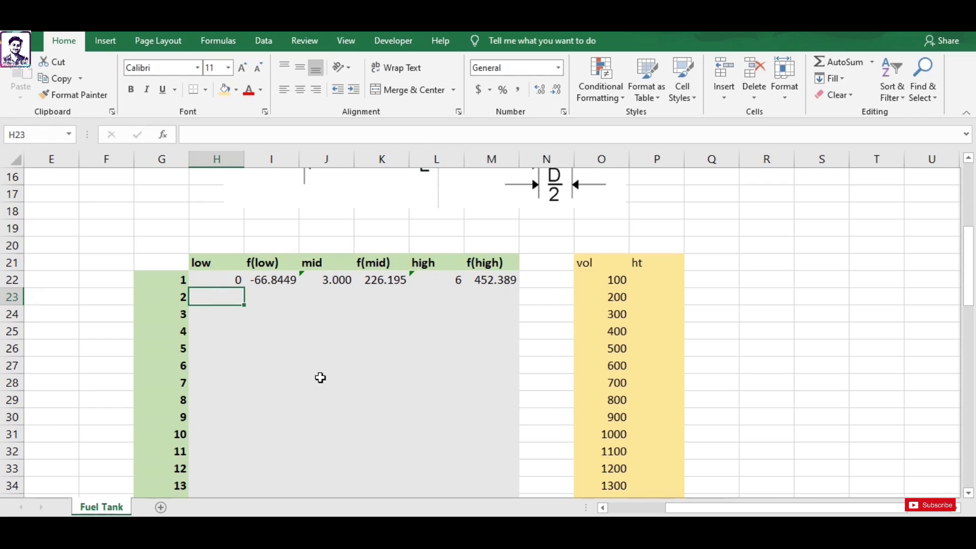
type("=if")
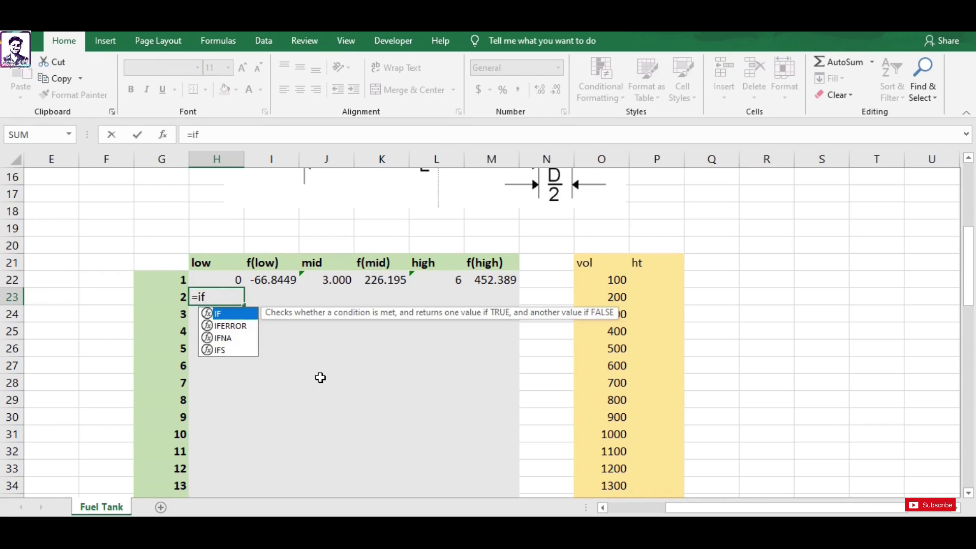
key("Tab")
left_click(271, 284)
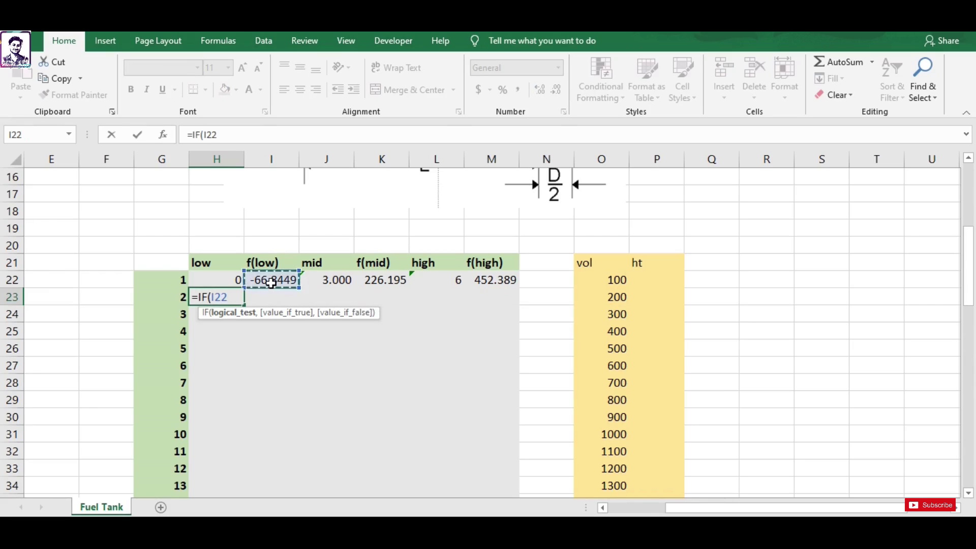
type("*")
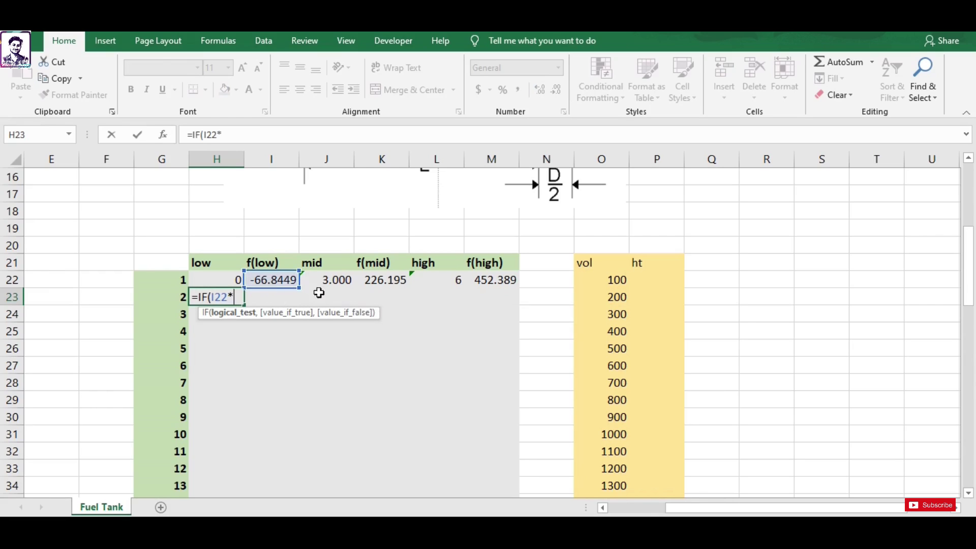
left_click(382, 279)
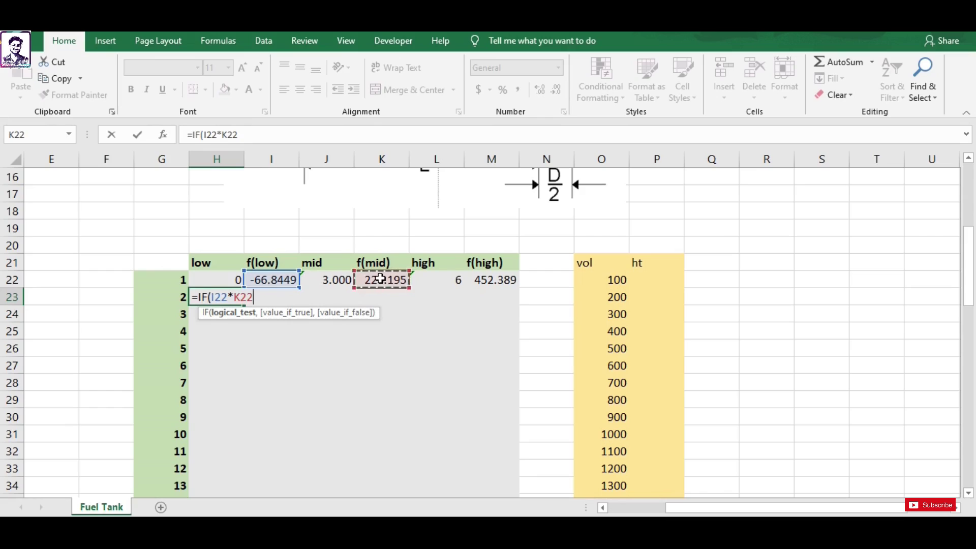
type("<0,")
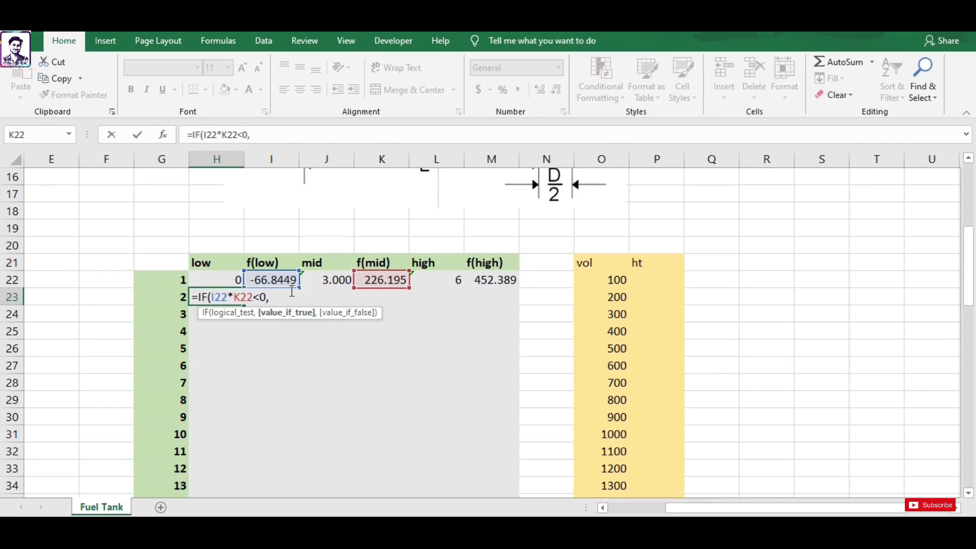
left_click(224, 277)
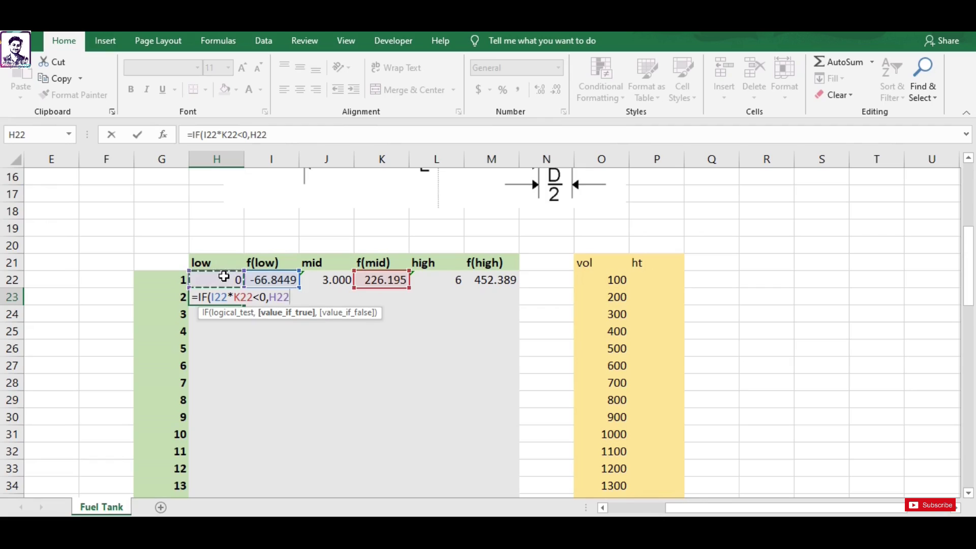
type(",")
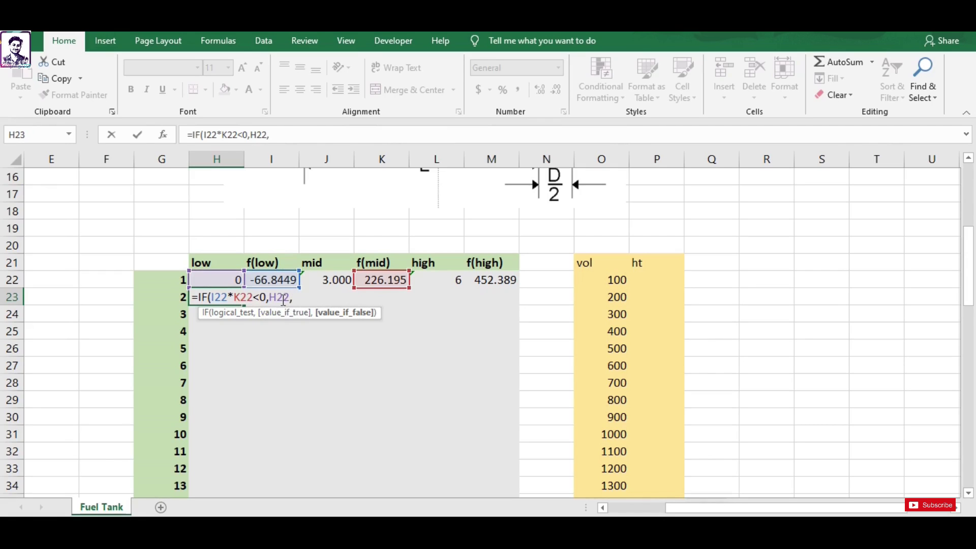
left_click(324, 283)
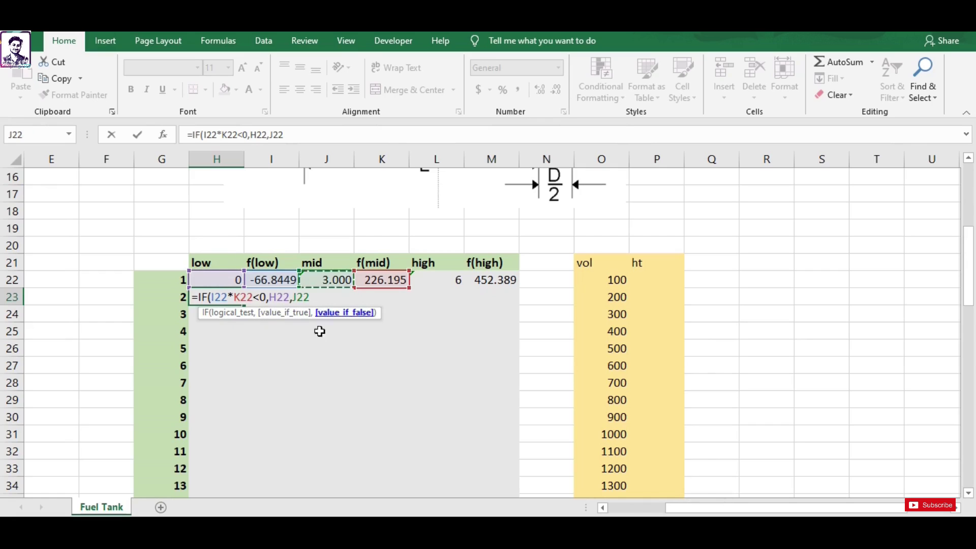
type(")")
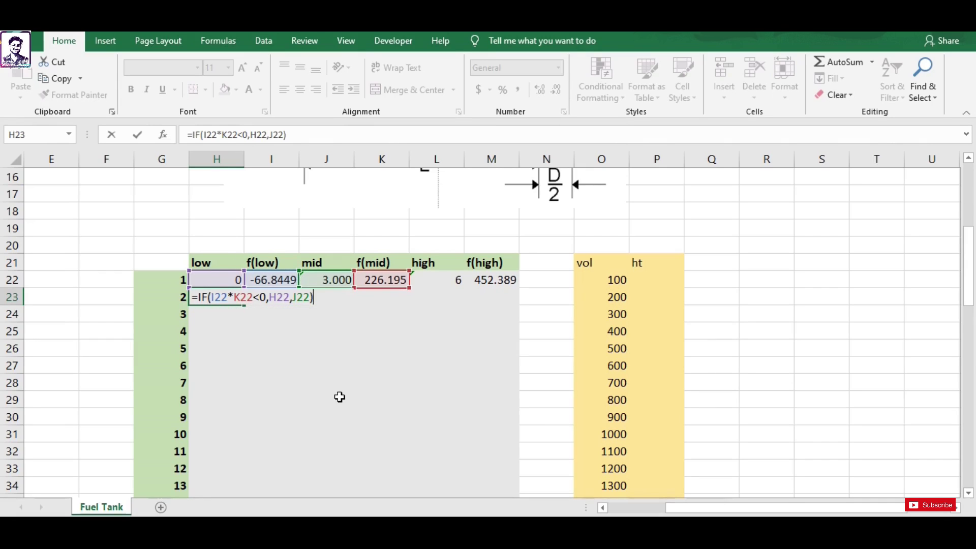
key("Return")
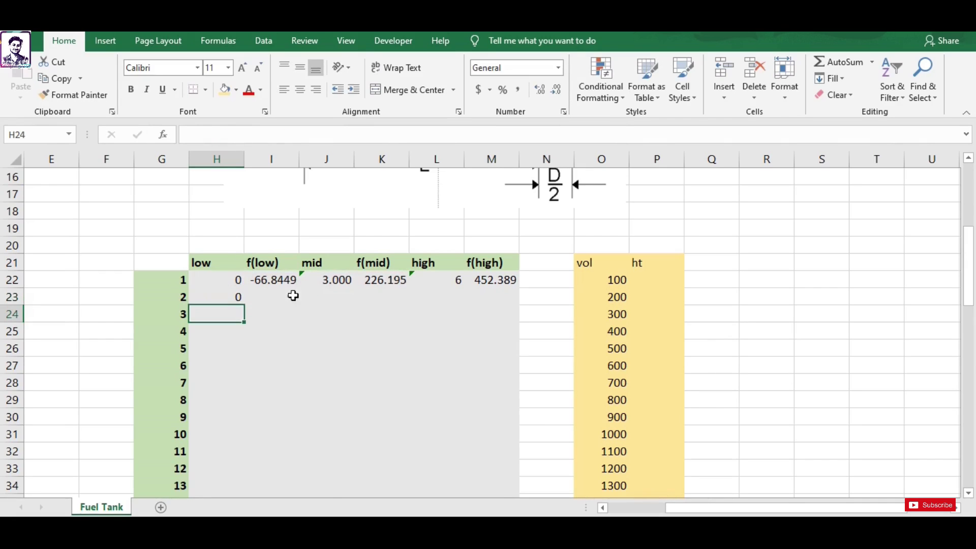
Calculate the second high bound in L23 with =IF(I22*K22<0,J22,L22)
left_click(432, 302)
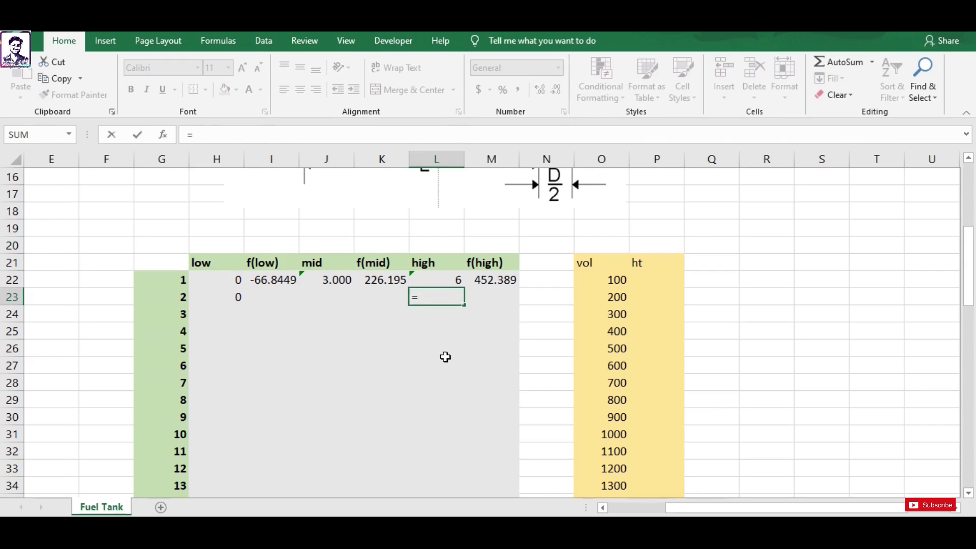
type("=if")
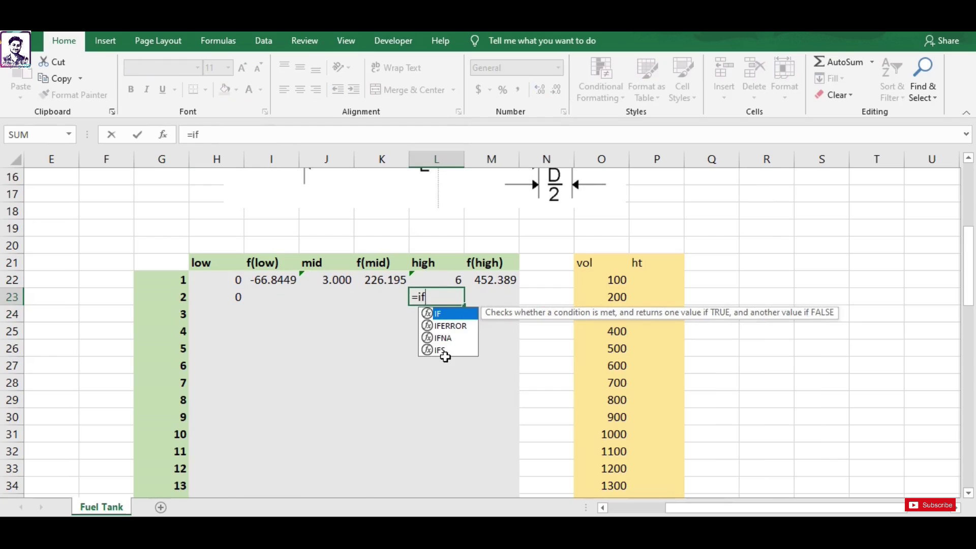
key("Tab")
left_click(261, 284)
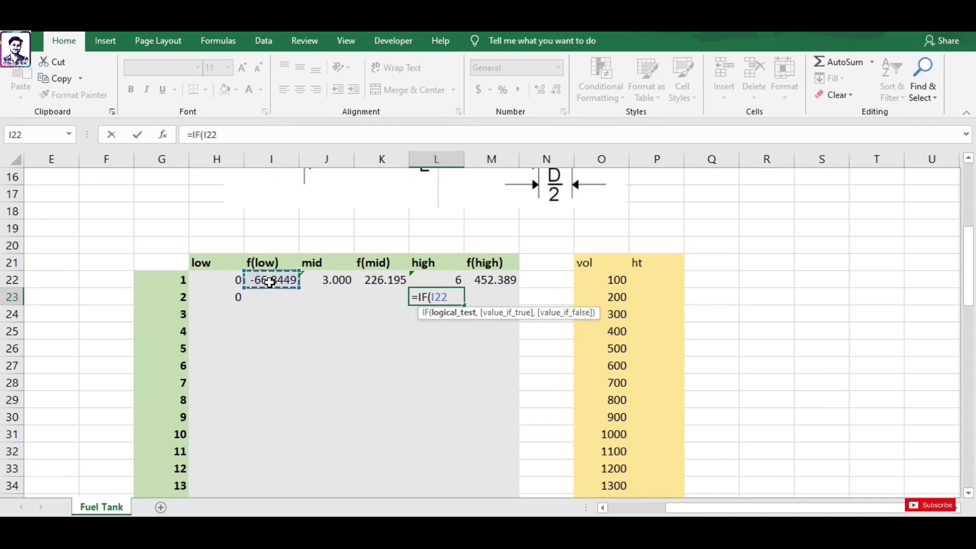
type("*")
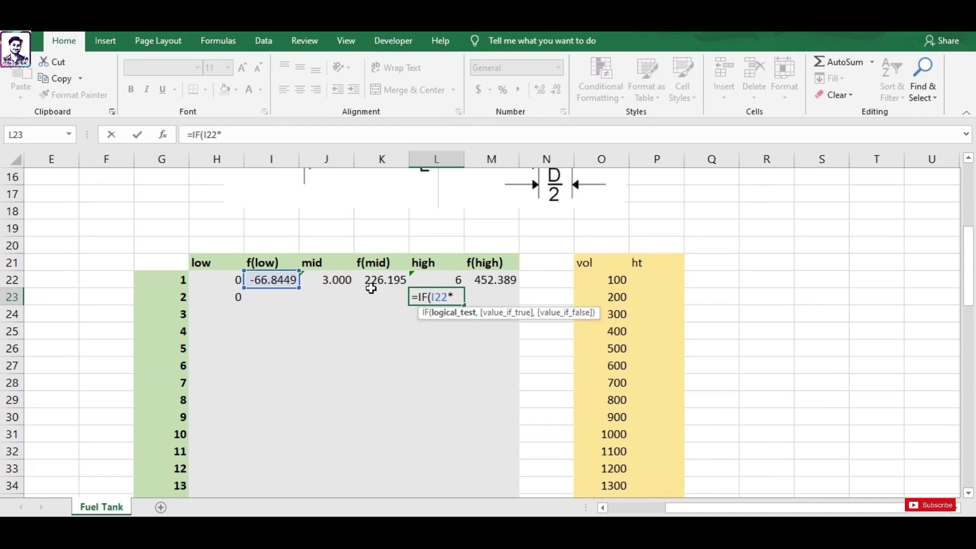
left_click(373, 281)
type("<")
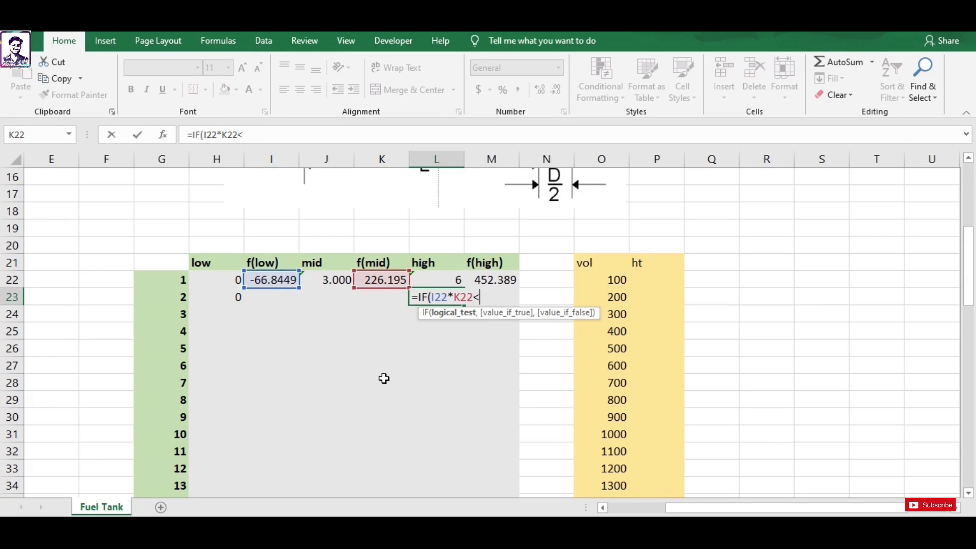
type("0,")
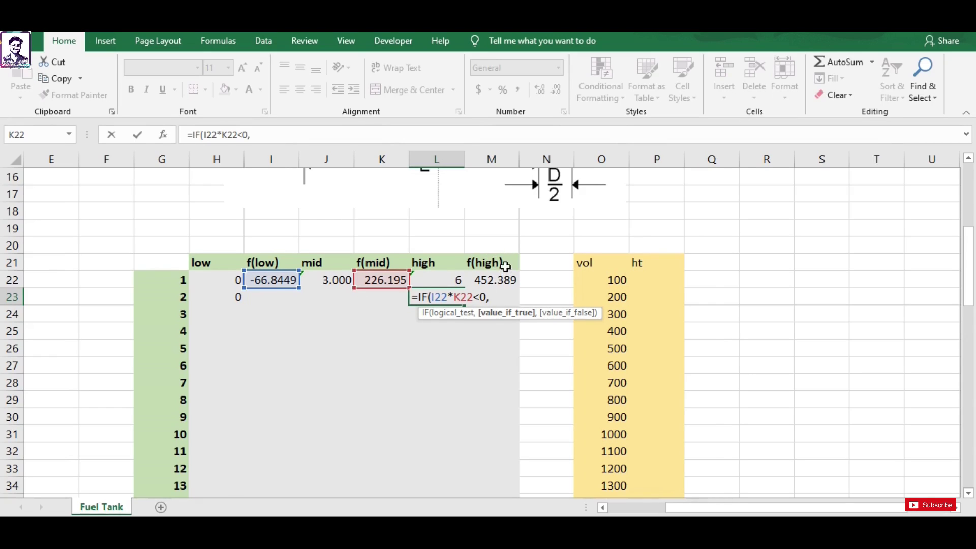
left_click(326, 279)
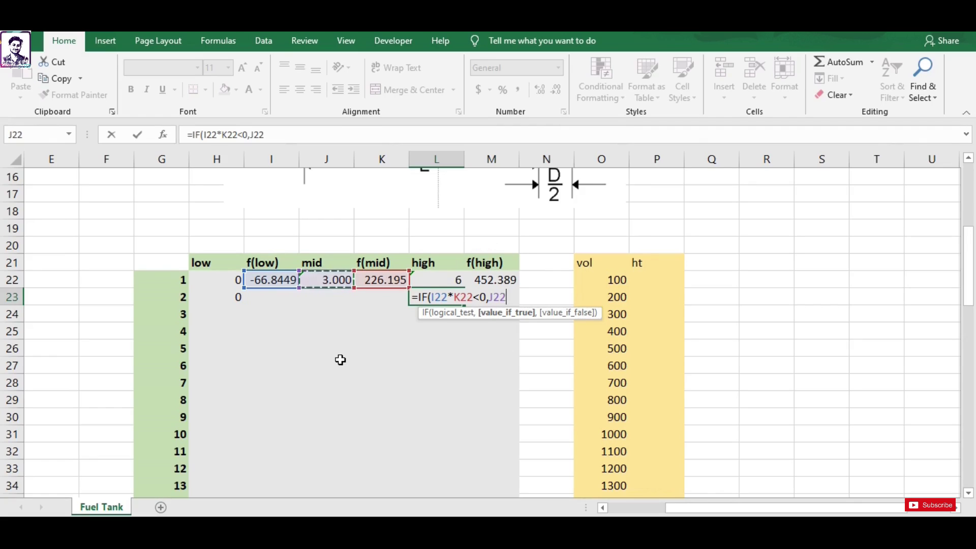
type(",")
left_click(442, 278)
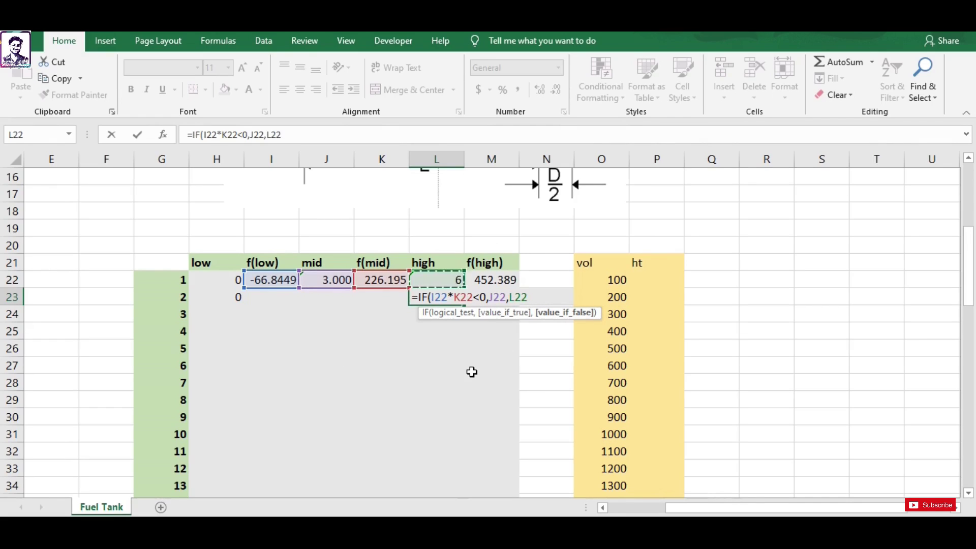
type(")")
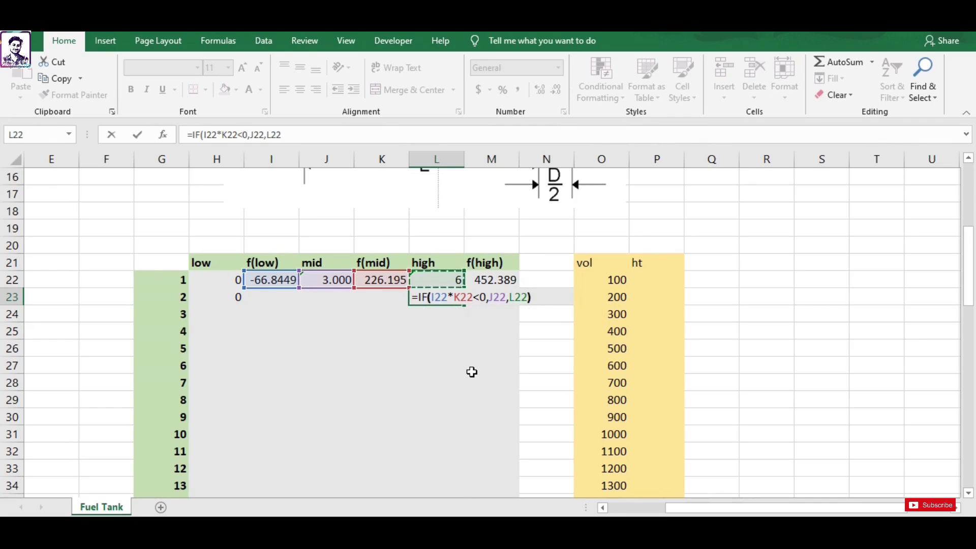
key("Return")
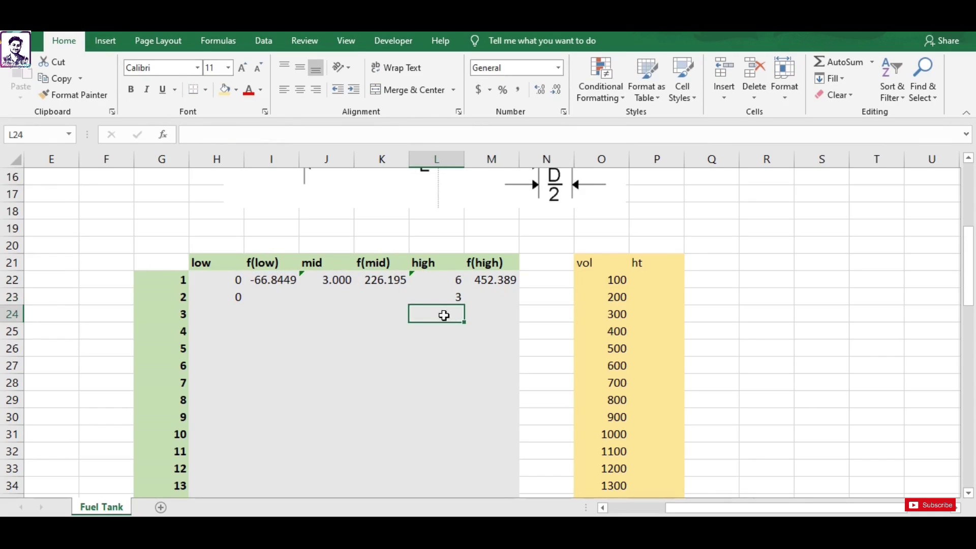
left_click(446, 297)
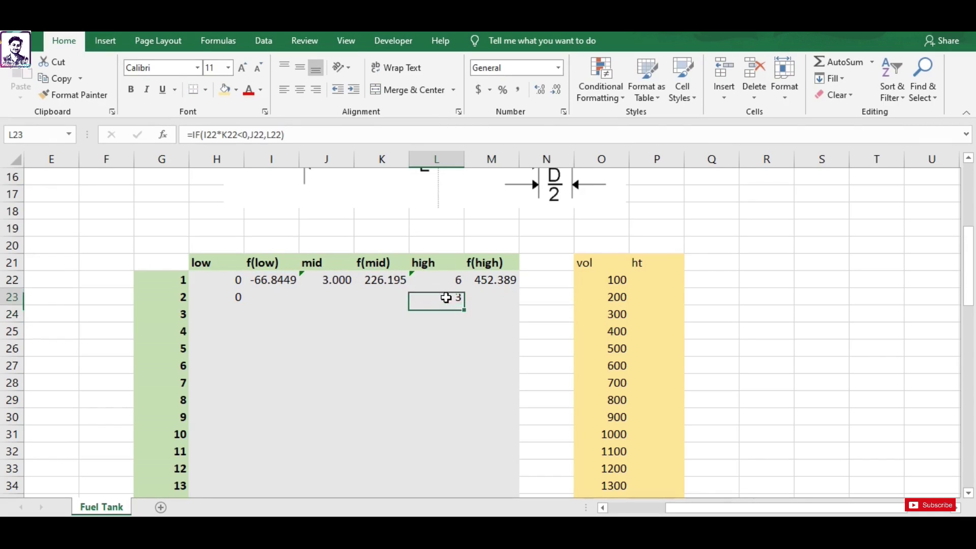
left_click(222, 298)
left_click(454, 298)
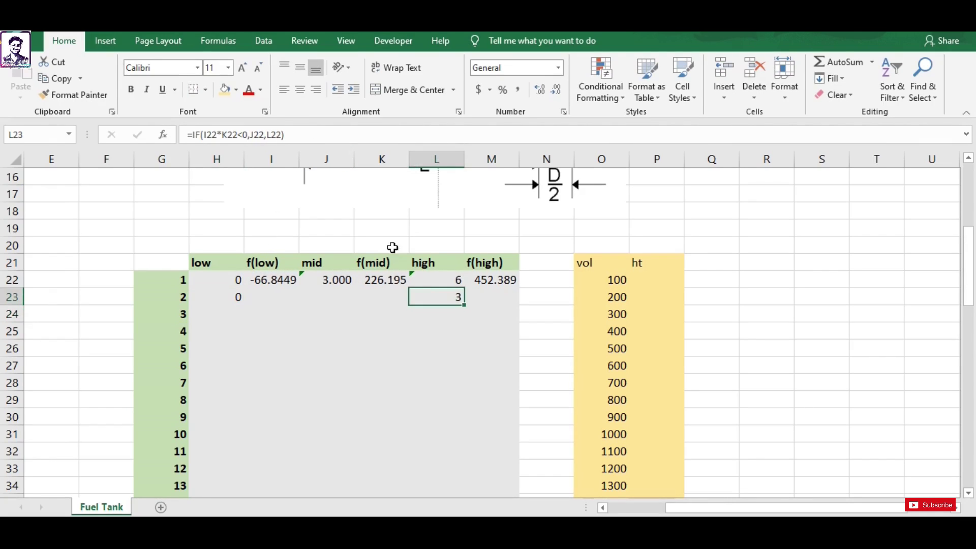
Fill the f(low), mid and f(mid) formulas in I22:K22 and the f(high) formula in M22 down to row 23
left_click_drag(271, 280, 414, 307)
left_click(404, 345)
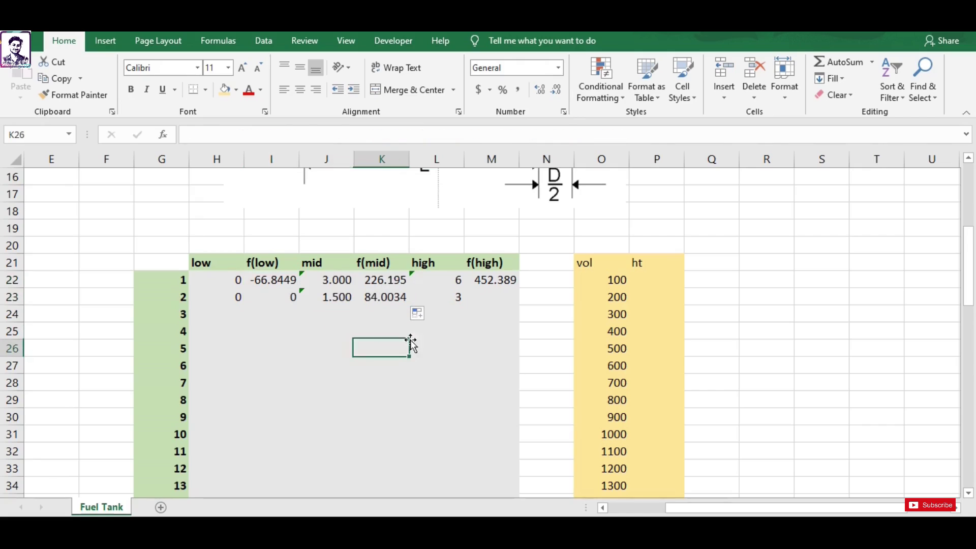
left_click(509, 281)
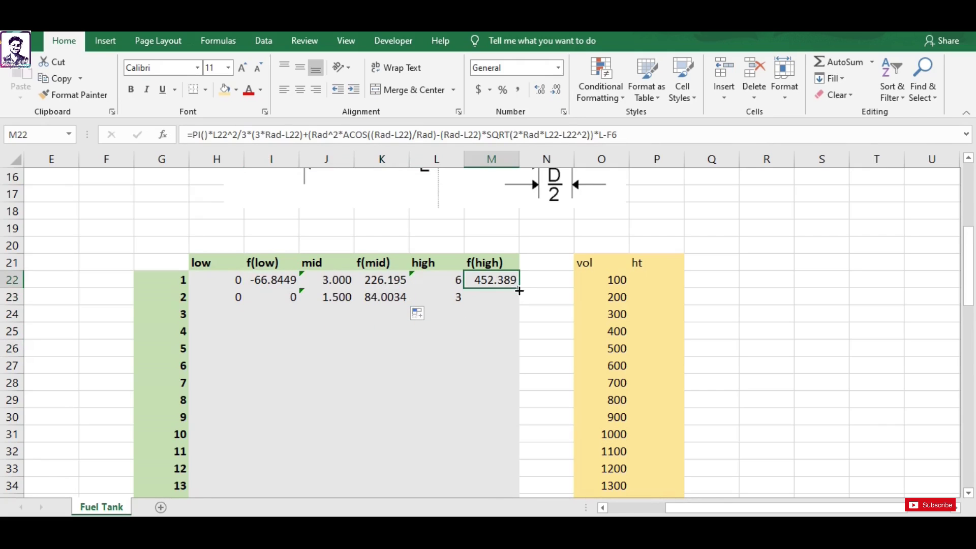
left_click_drag(519, 291, 520, 306)
Fill the second iteration row H23:M23 down through iteration 20 in row 41
scroll(523, 326, "down", 1)
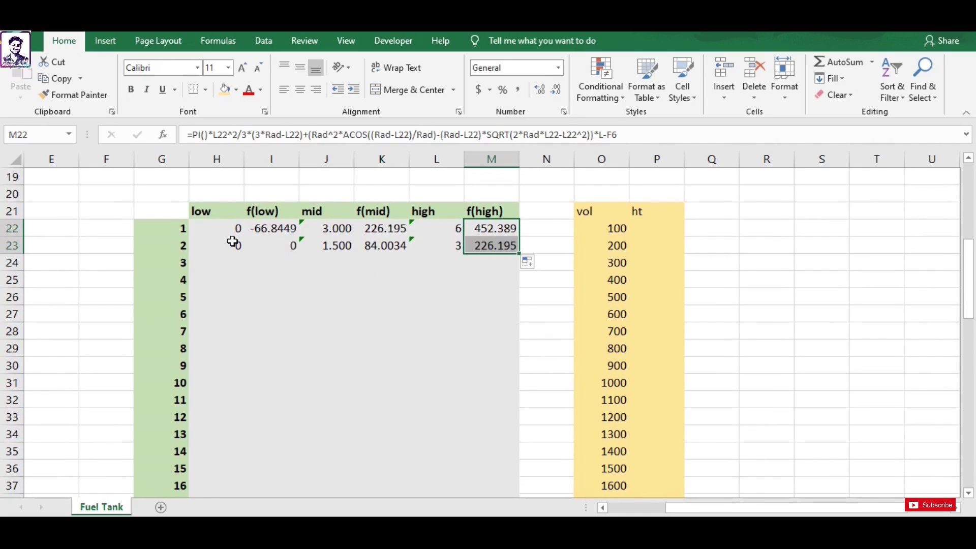
left_click_drag(224, 245, 496, 244)
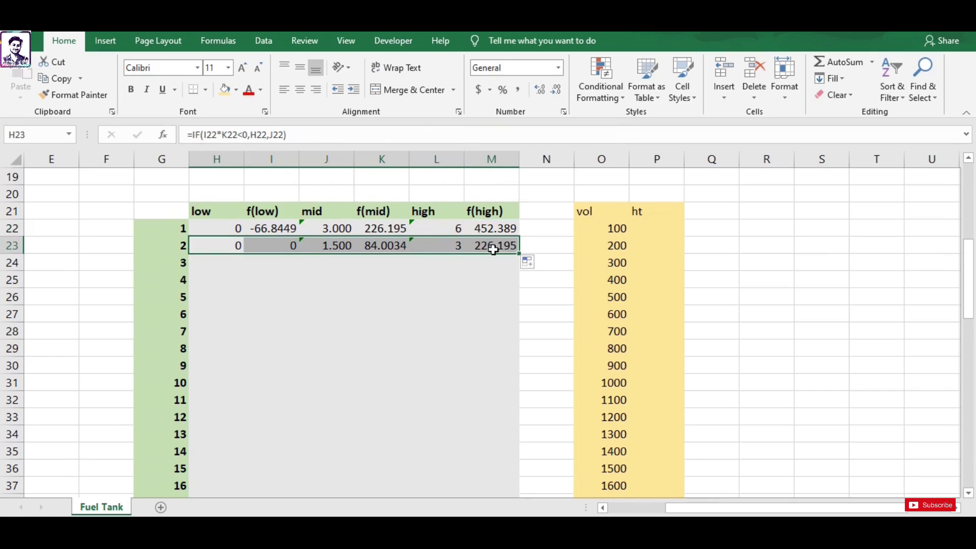
scroll(578, 242, "down", 1)
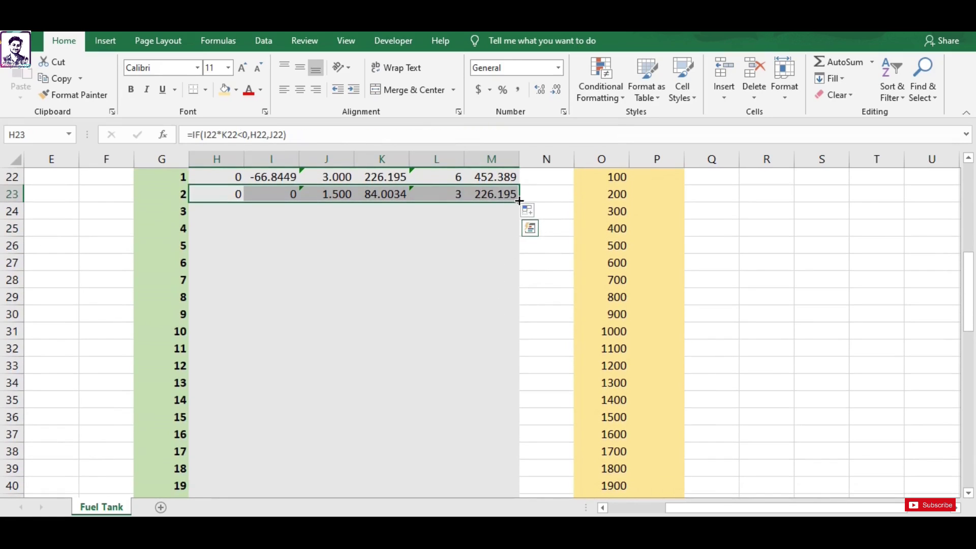
left_click_drag(520, 217, 516, 466)
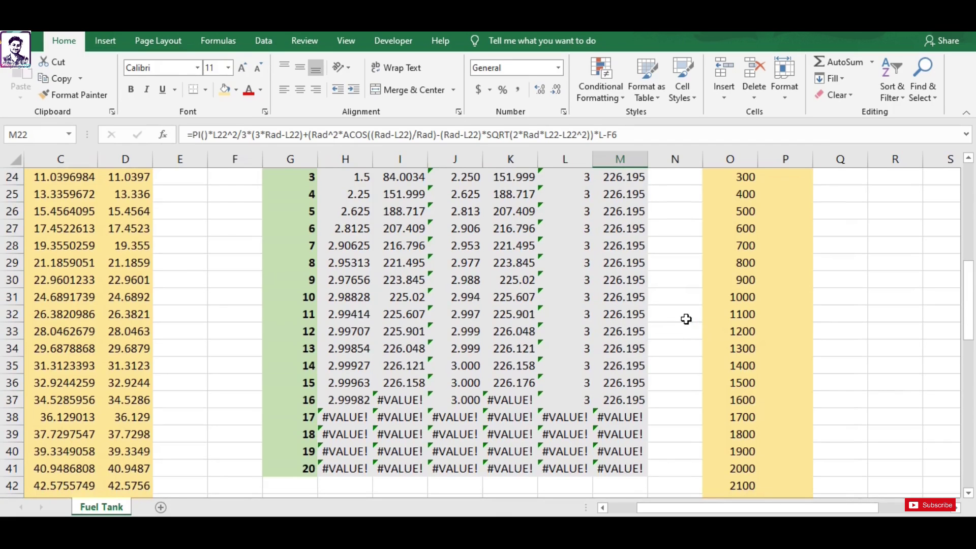
Inspect the formulas in the error cells of iterations 17 and 18, from H38 across to L39
left_click(350, 417)
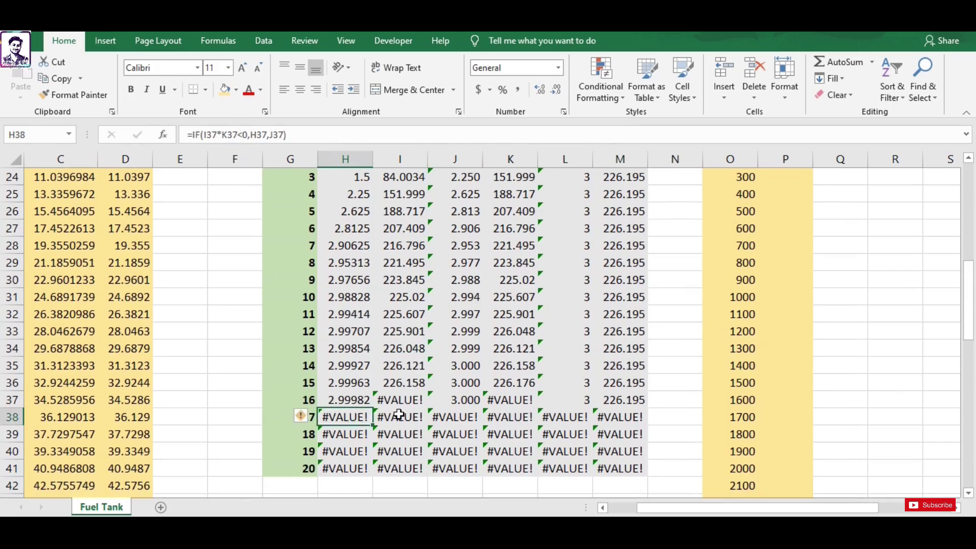
left_click(399, 416)
left_click(448, 420)
left_click(529, 417)
left_click(584, 428)
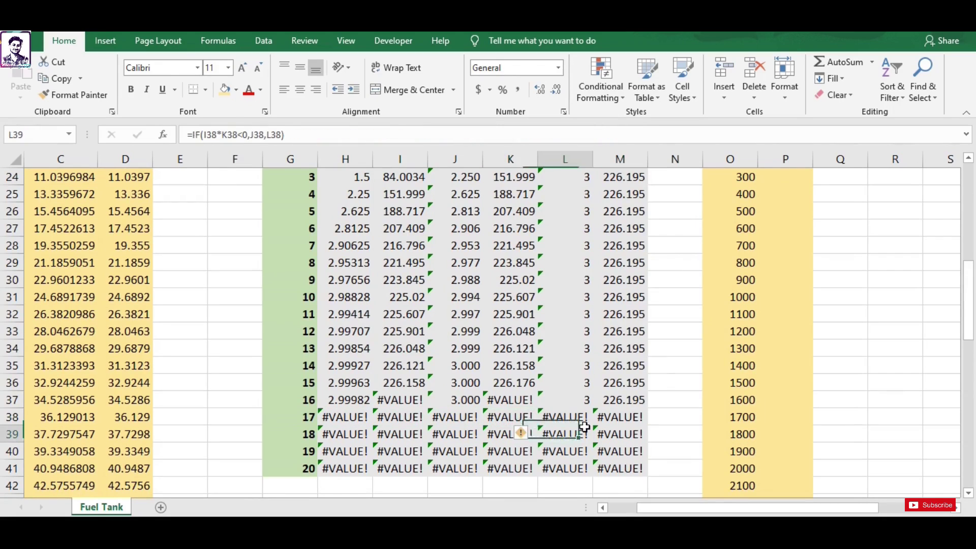
left_click(340, 420)
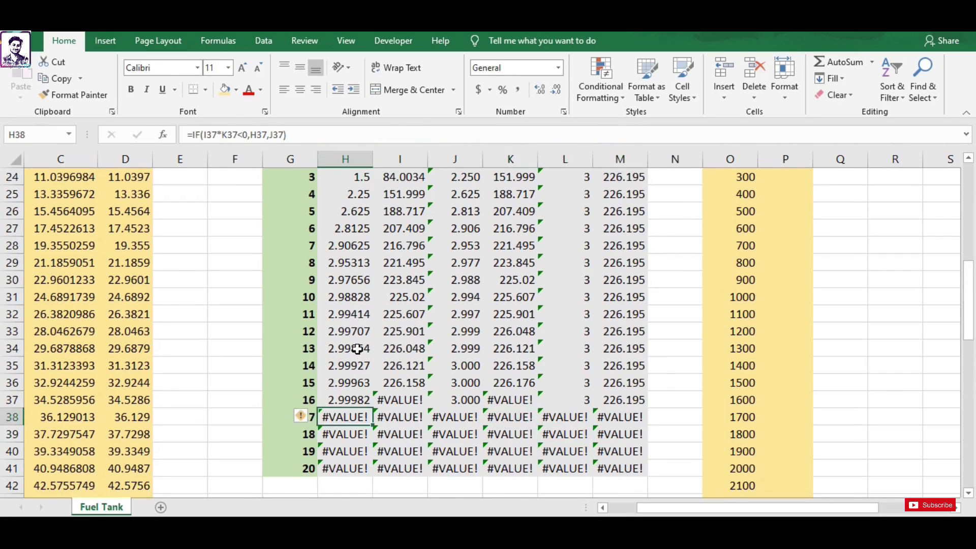
Examine the f(low) formula in I22, checking its B6 volume reference against the tank equations and input data
scroll(357, 350, "up", 3)
left_click(400, 296)
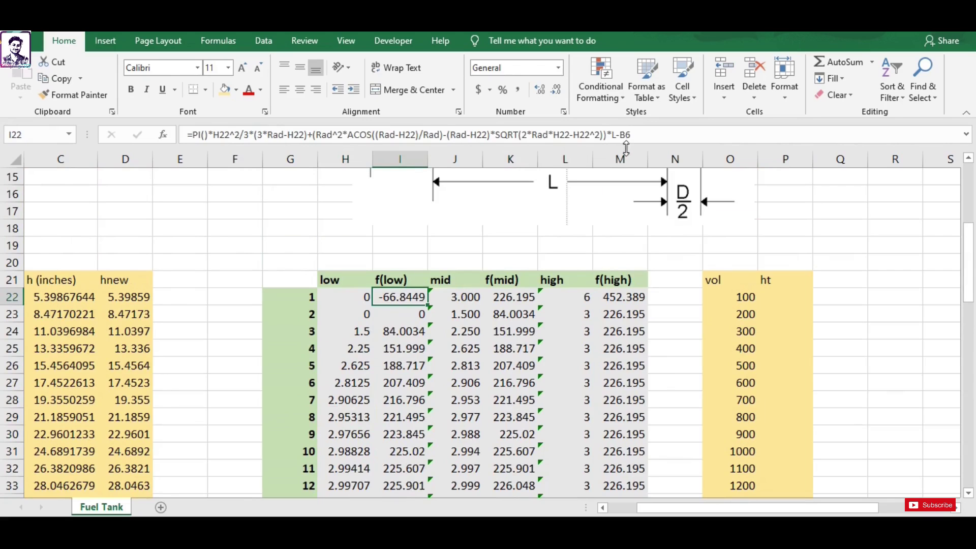
left_click(634, 134)
scroll(625, 300, "up", 2)
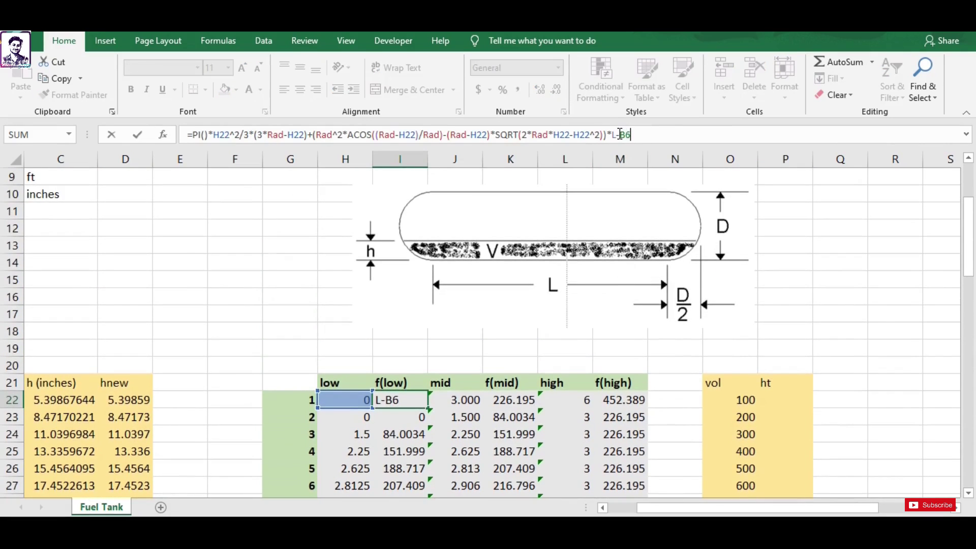
scroll(615, 319, "up", 2)
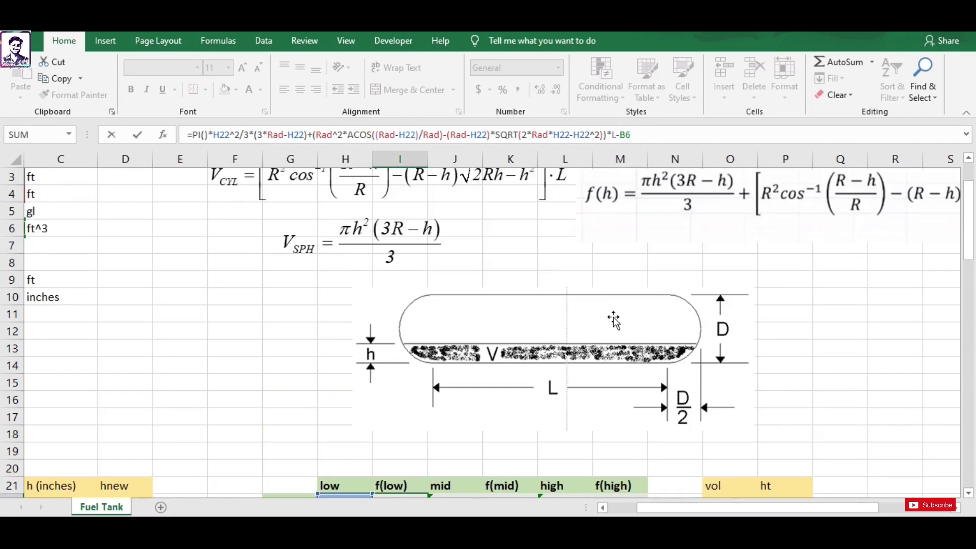
scroll(613, 318, "down", 2)
scroll(614, 317, "down", 1)
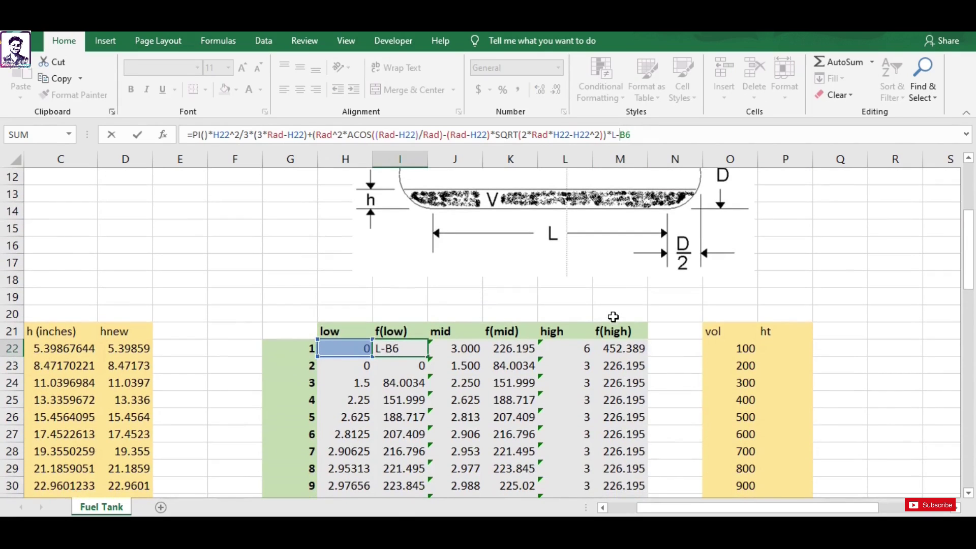
key("ctrl+Return")
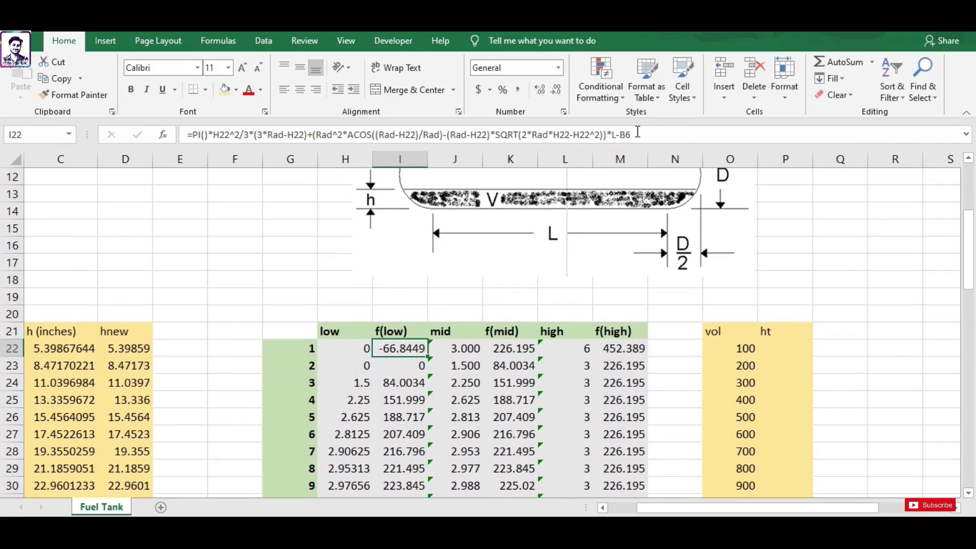
left_click(633, 134)
mouse_move(656, 507)
left_mouse_down()
mouse_move(628, 508)
mouse_move(666, 509)
left_mouse_up()
scroll(155, 386, "up", 4)
scroll(564, 283, "down", 2)
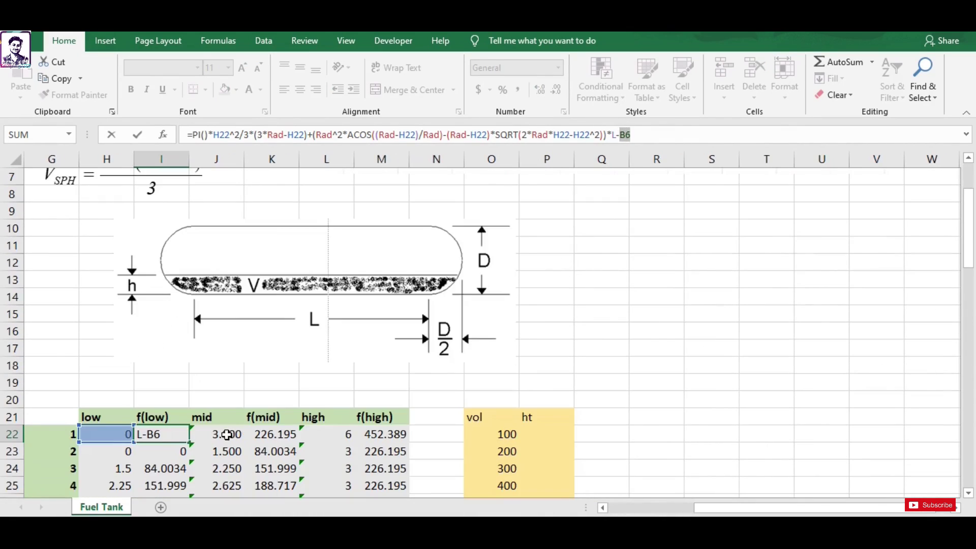
left_click(227, 434)
key("Escape")
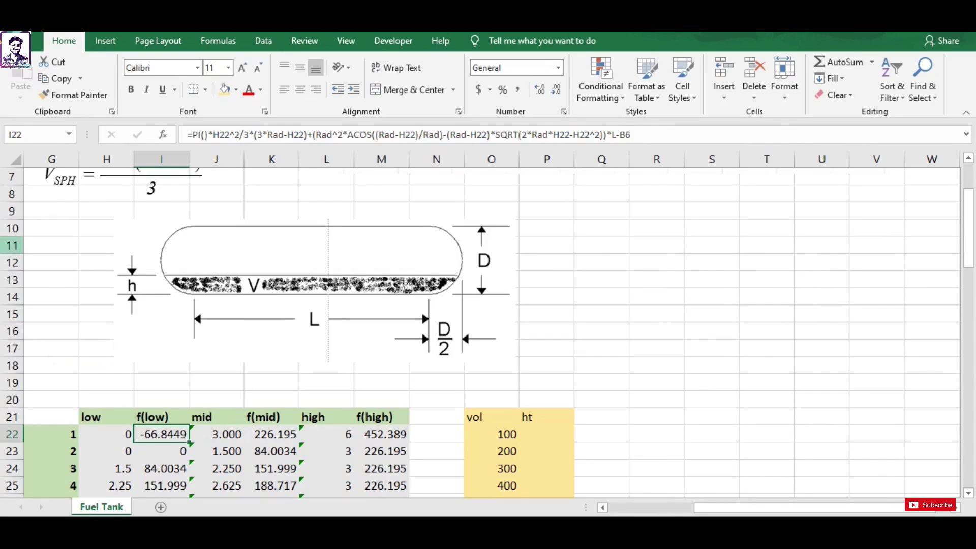
Check which cells the f(mid) formula in K22 and the f(high) formula in M22 use for the volume
left_click(120, 438)
left_click(257, 434)
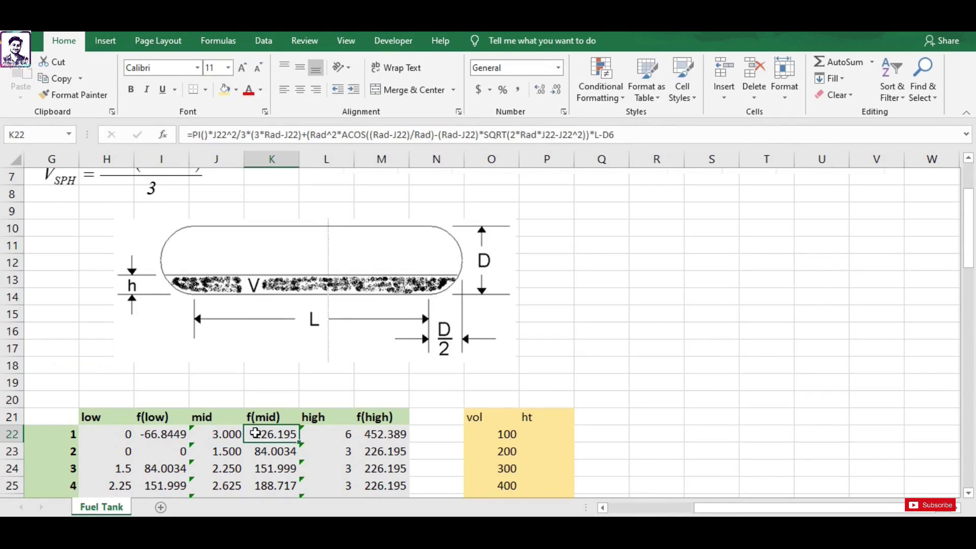
left_click(375, 436)
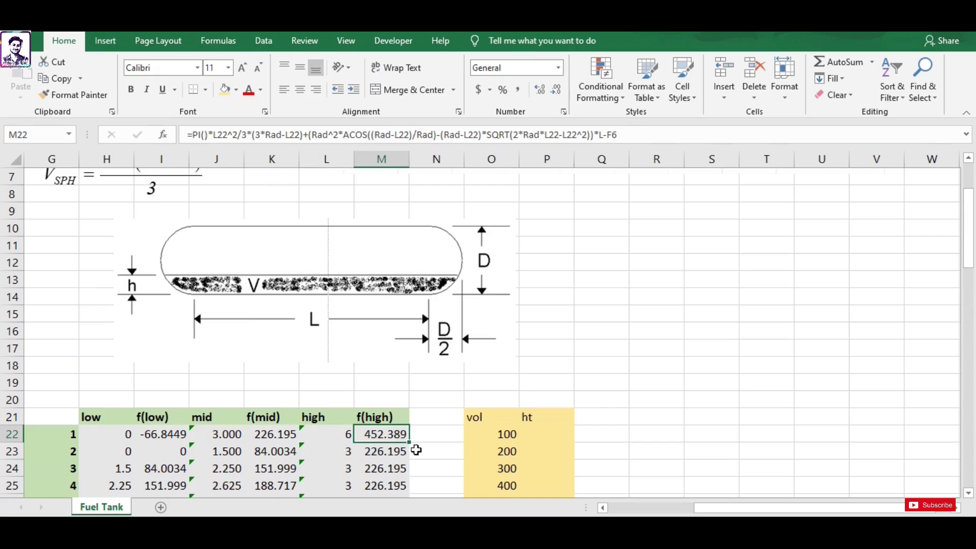
Make the volume reference absolute as $B$6 in the f(low) formula of I22, and reselect that cell
left_click_drag(692, 512, 650, 511)
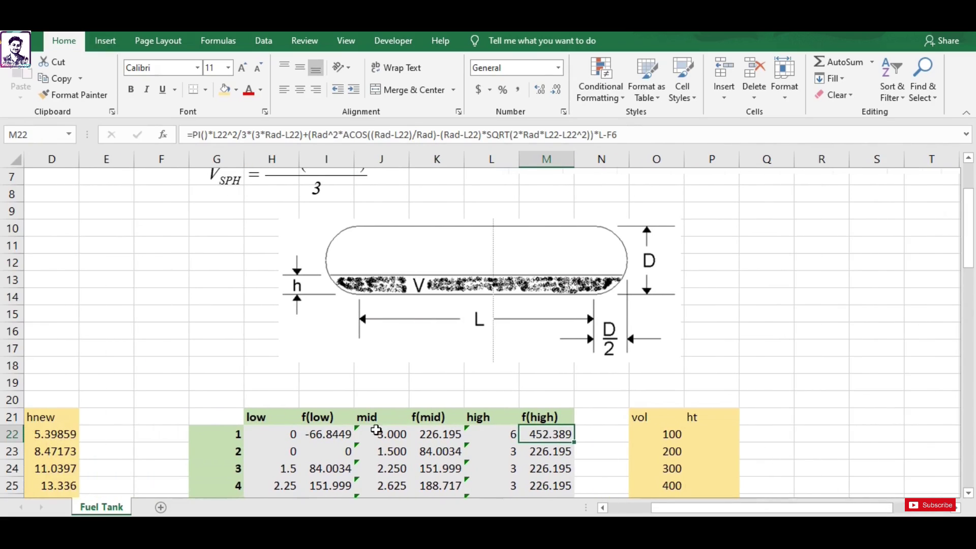
left_click(332, 435)
left_click(623, 135)
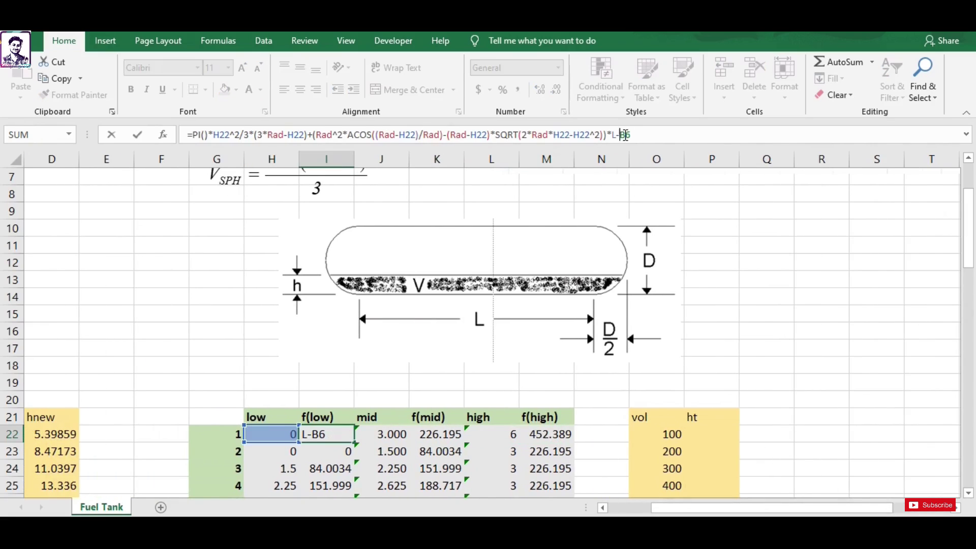
type("$B$")
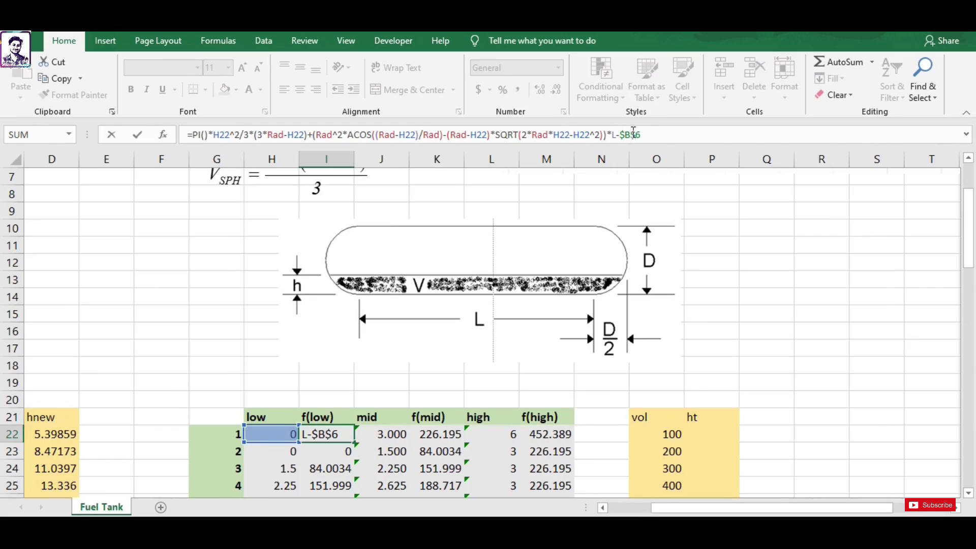
key("Return")
scroll(737, 311, "down", 2)
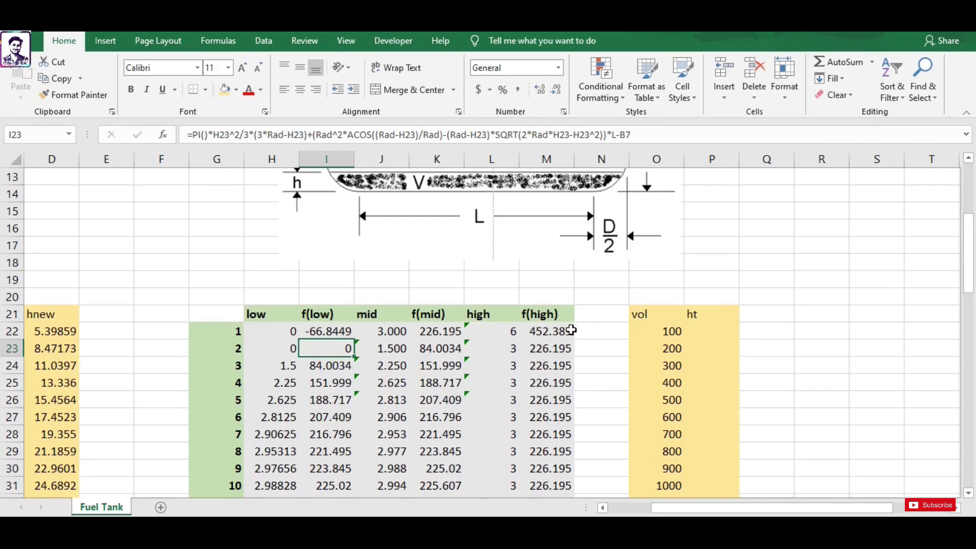
scroll(316, 342, "down", 2)
left_click(328, 228)
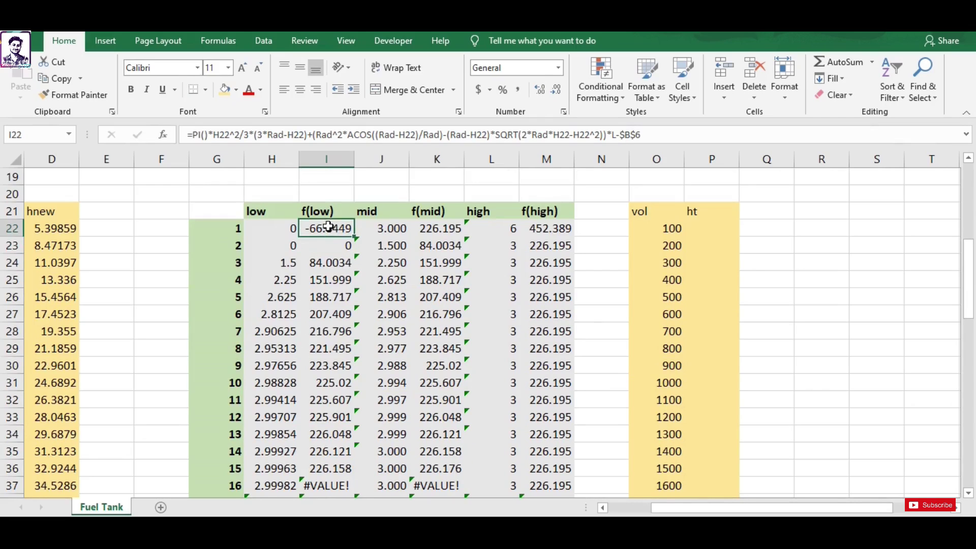
Clear the bisection table contents from iteration 3 downward, from column H across to column M
left_click_drag(286, 263, 560, 464)
key("Delete")
scroll(557, 459, "up", 3)
scroll(593, 382, "up", 2)
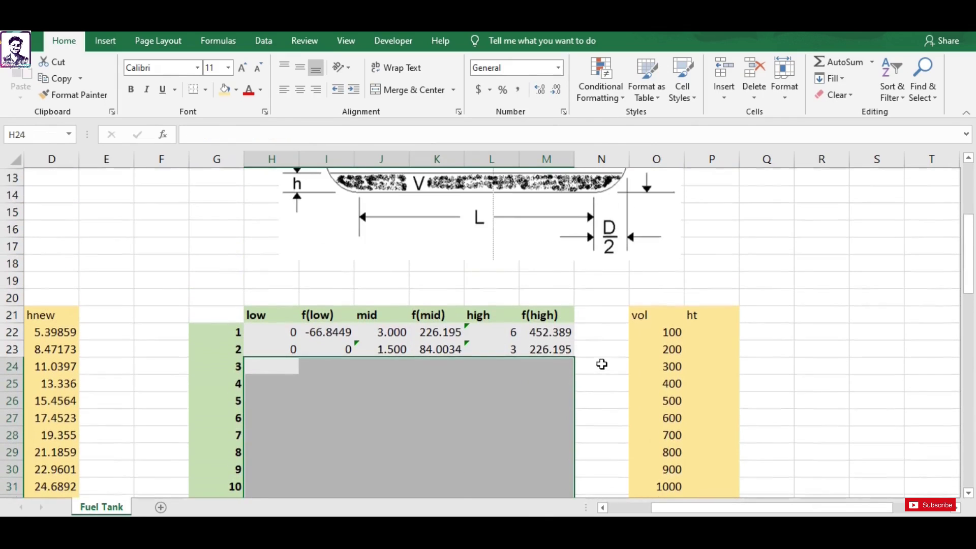
Copy the f(low) formula with the absolute $B$6 reference from I22 into the f(mid) cell K22
left_click(343, 350)
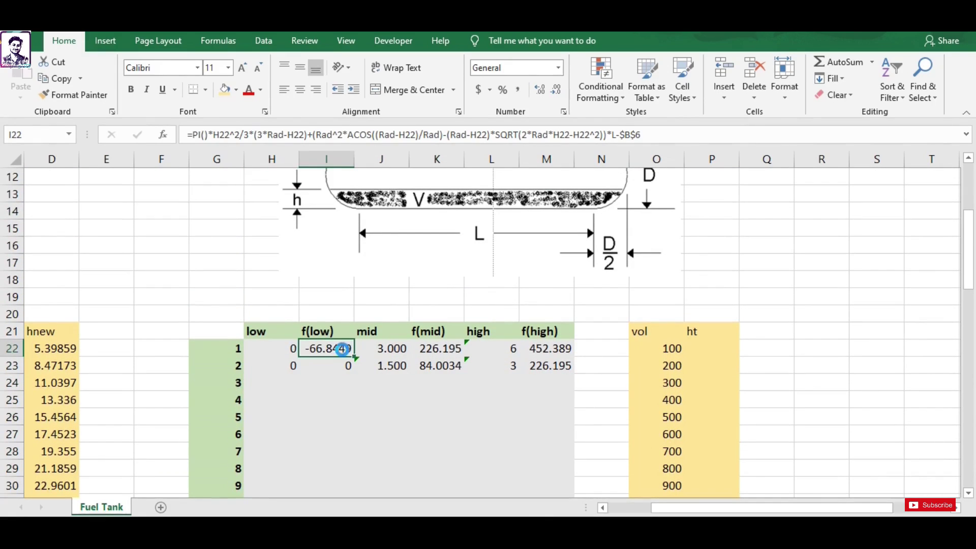
key("ctrl+c")
left_click(431, 350)
key("ctrl+v")
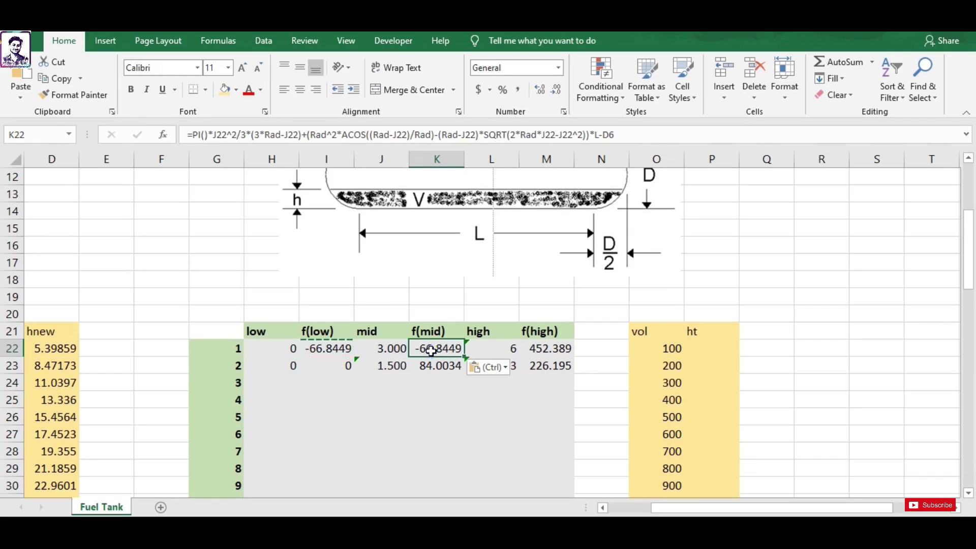
key("Escape")
Copy the corrected f(mid) formula from K22 into the f(high) cell M22 and check its $B$6 reference
left_click(556, 350)
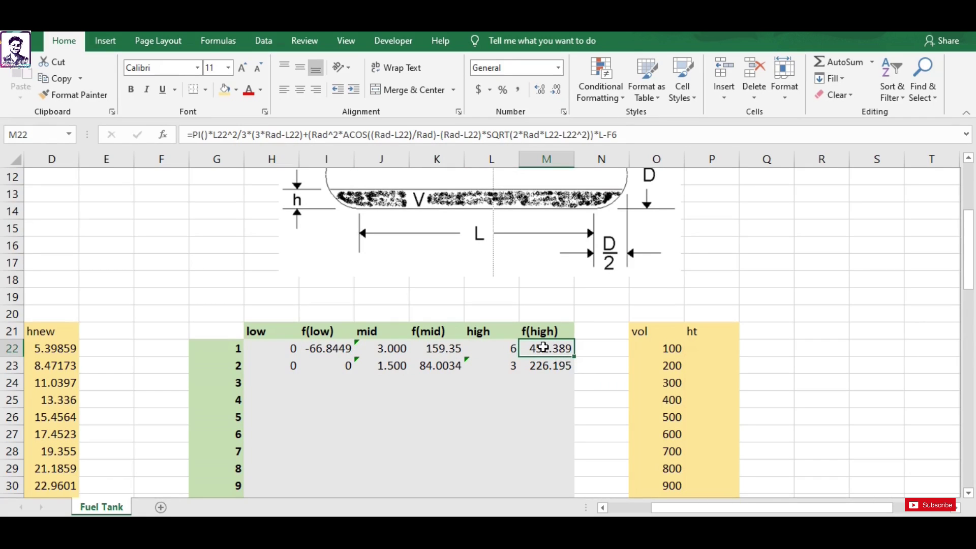
left_click(431, 349)
key("ctrl+c")
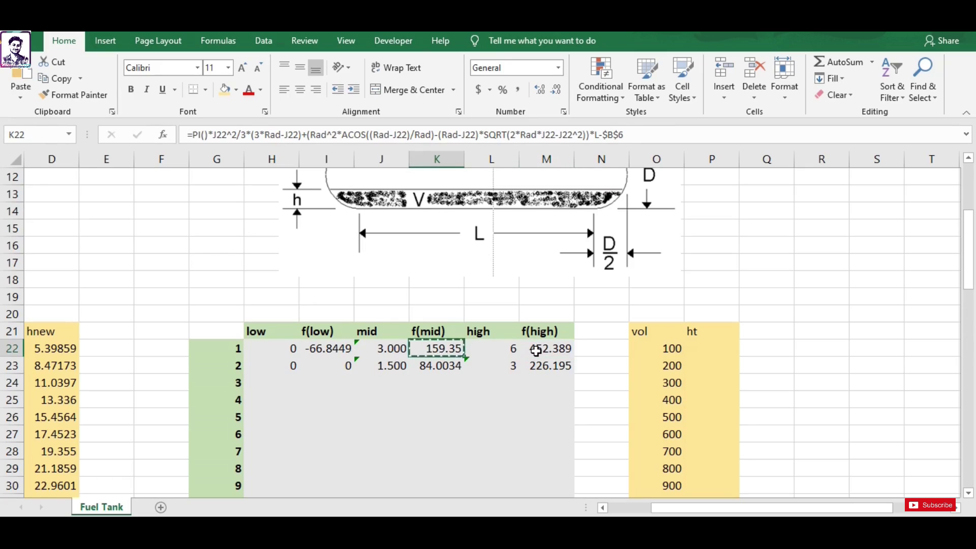
left_click(536, 350)
key("ctrl+v")
key("Escape")
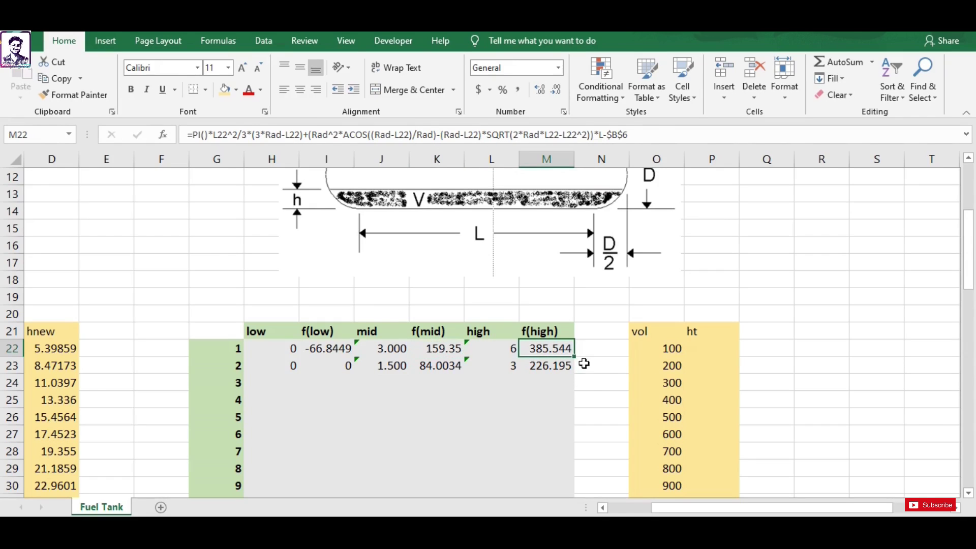
left_click_drag(634, 135, 607, 135)
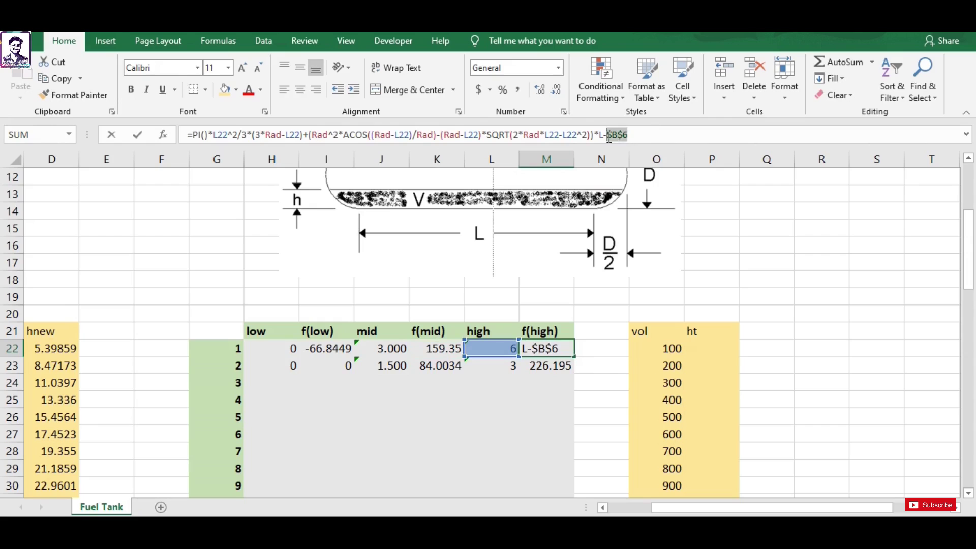
key("Escape")
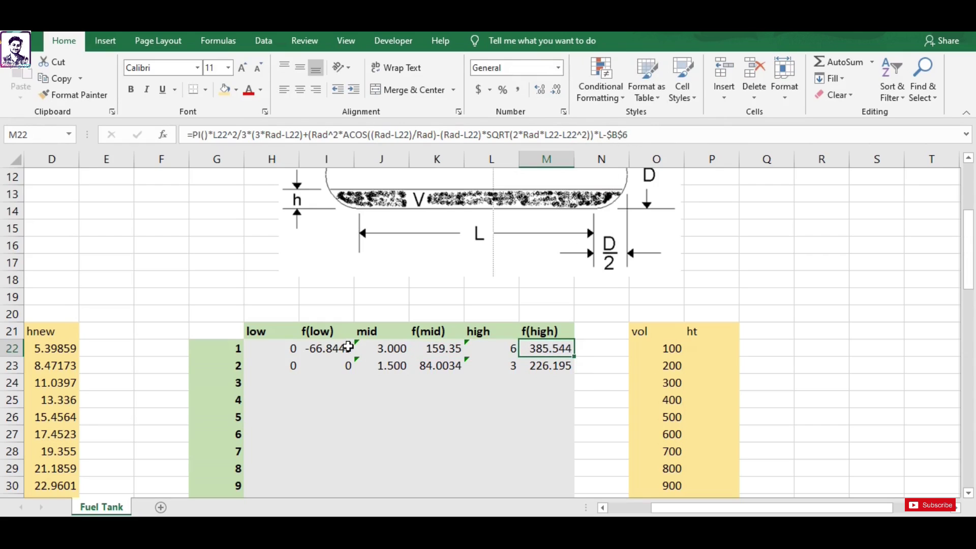
Fill the iteration 1 formulas for f(low), mid, f(mid) and f(high) down into row 23
mouse_move(348, 347)
left_mouse_down()
mouse_move(459, 351)
mouse_move(464, 368)
left_mouse_up()
key("ctrl+v")
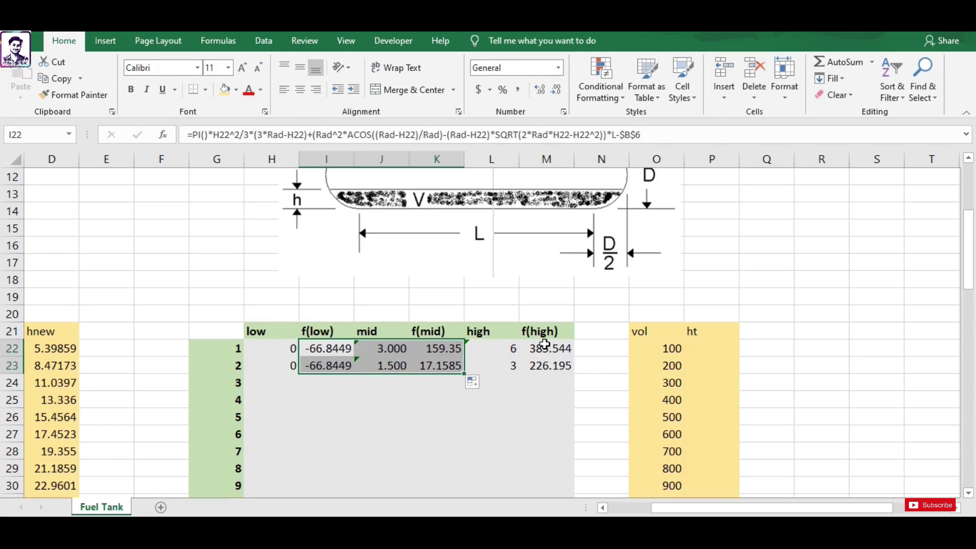
left_click(546, 346)
left_click_drag(574, 356, 575, 373)
scroll(554, 356, "down", 1)
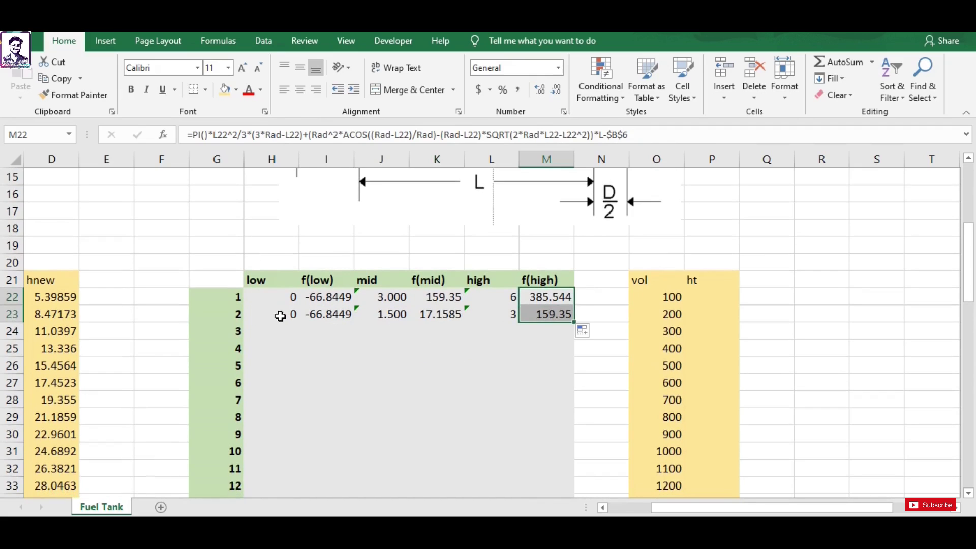
Fill the iteration 2 formulas in H23:M23 down through iteration 20 in row 41
left_click_drag(284, 314, 559, 313)
scroll(619, 292, "down", 2)
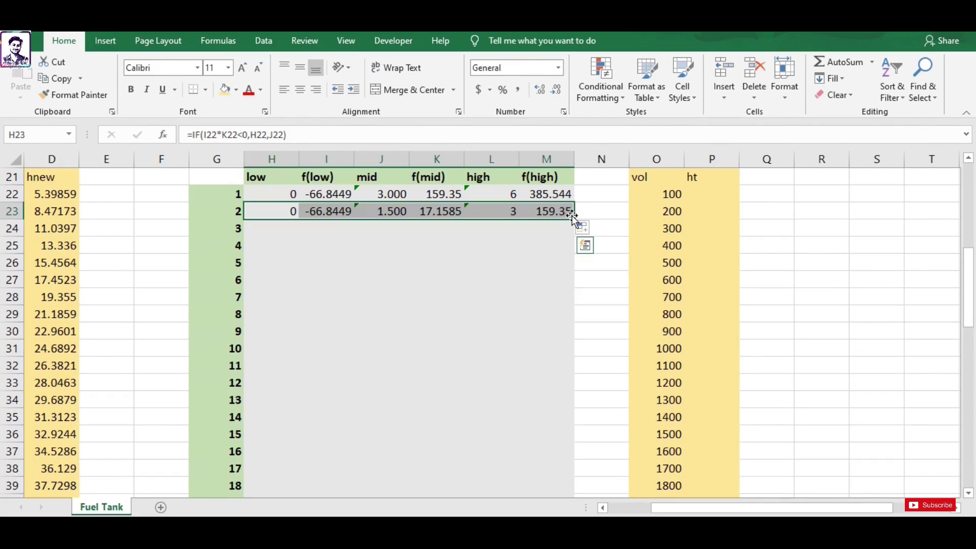
left_click_drag(574, 221, 554, 476)
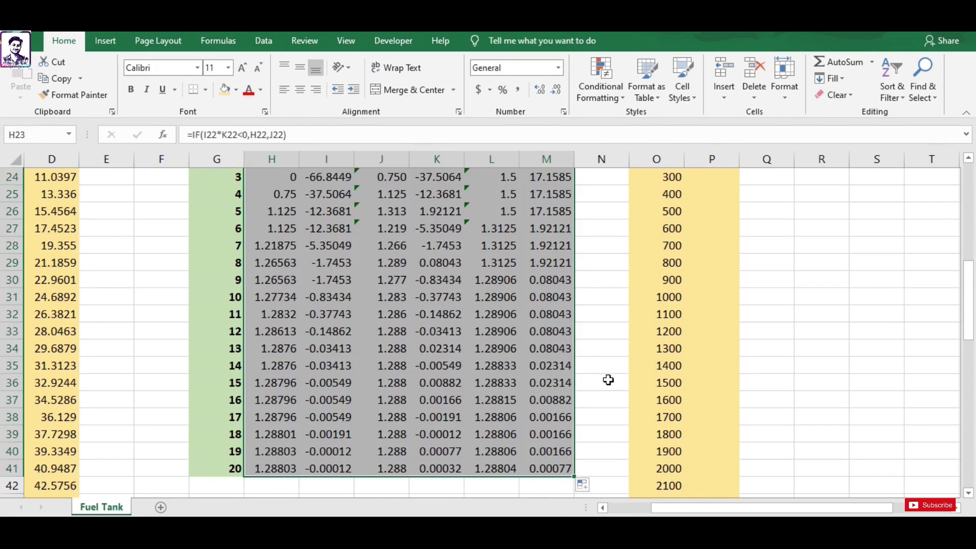
scroll(608, 382, "down", 1)
left_click(605, 382)
Examine the final mid value in J41, comparing it with the bisection sketch in Paint
left_click(335, 447)
left_click(380, 418)
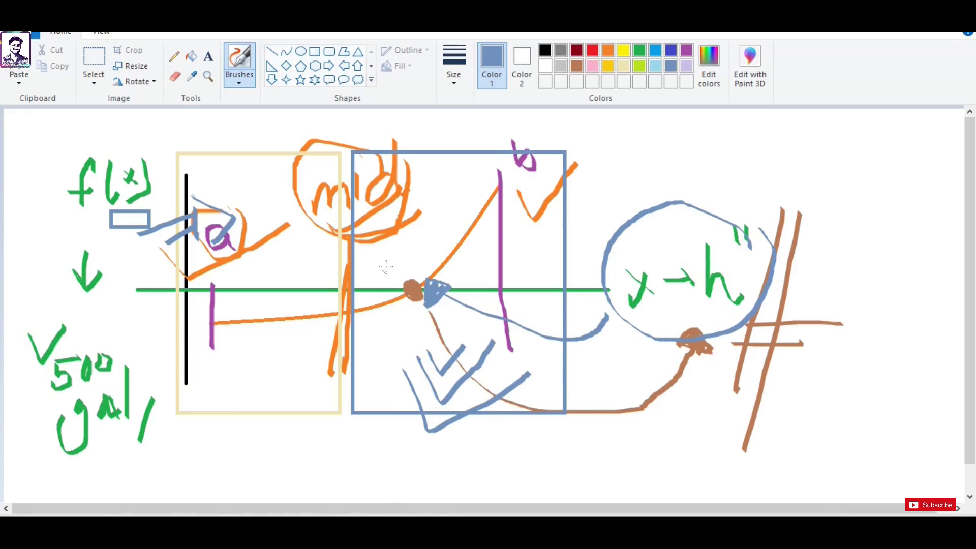
left_click(227, 511)
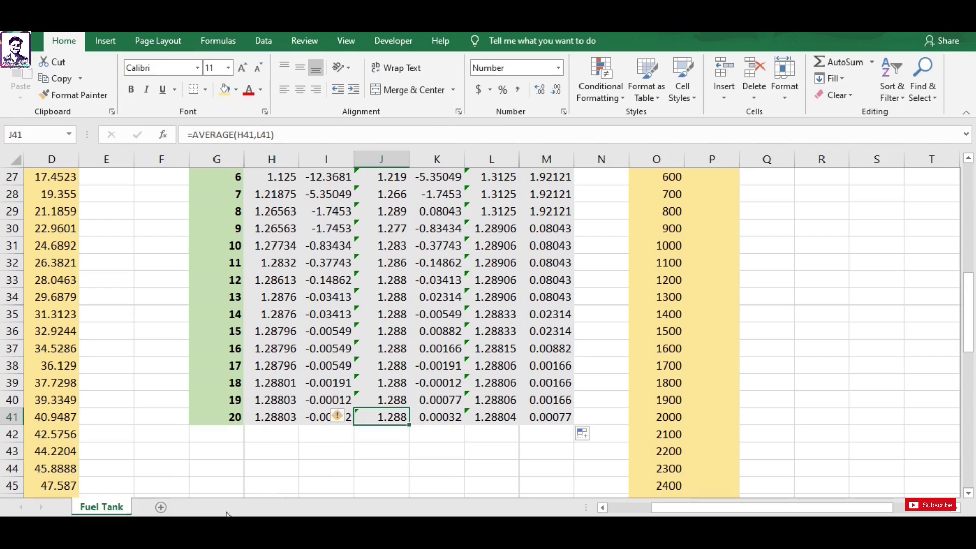
left_click(428, 454)
scroll(386, 386, "up", 3)
scroll(381, 347, "down", 4)
left_click(380, 365)
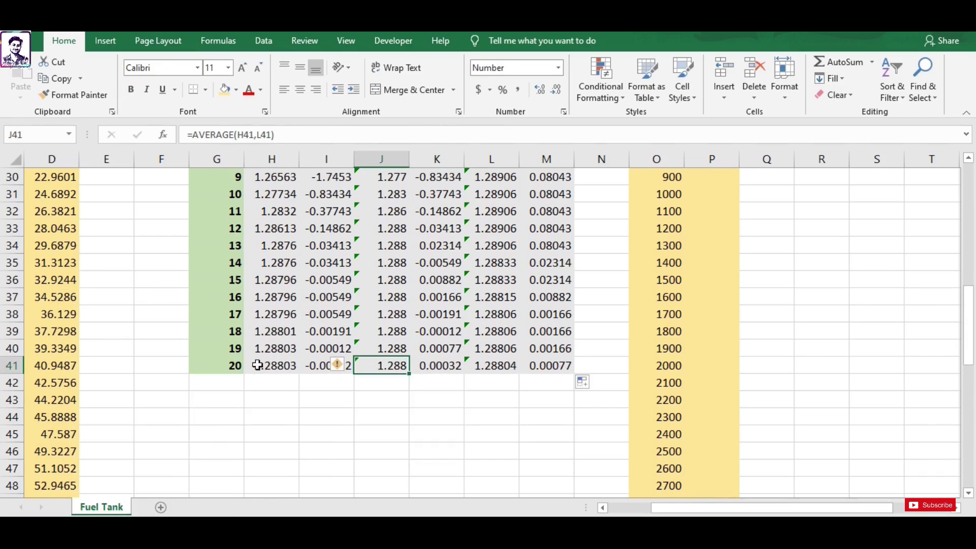
Link the fuel height cell B9 to the iteration 20 mid value with =J41
left_click_drag(660, 507, 630, 508)
scroll(284, 362, "up", 10)
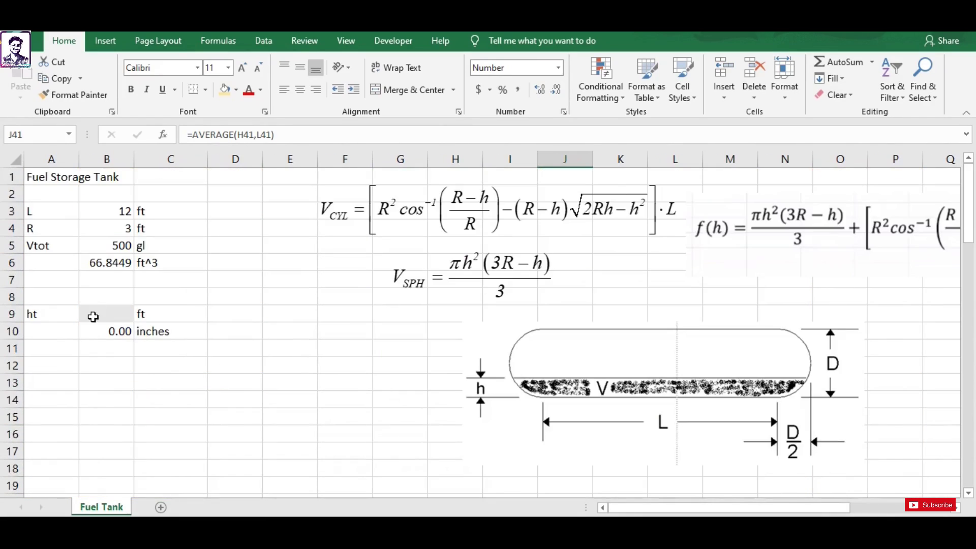
left_click(93, 316)
scroll(256, 393, "down", 6)
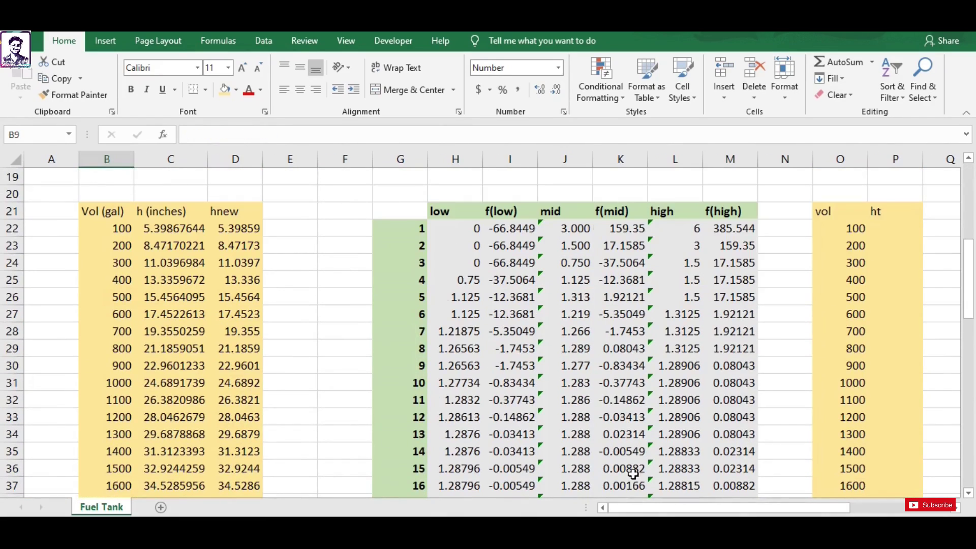
scroll(578, 387, "up", 1)
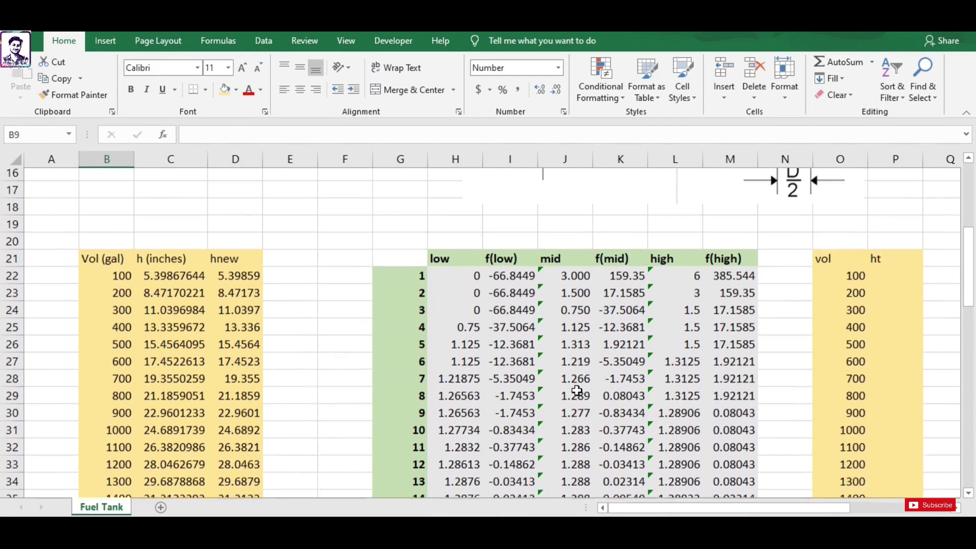
scroll(577, 392, "up", 5)
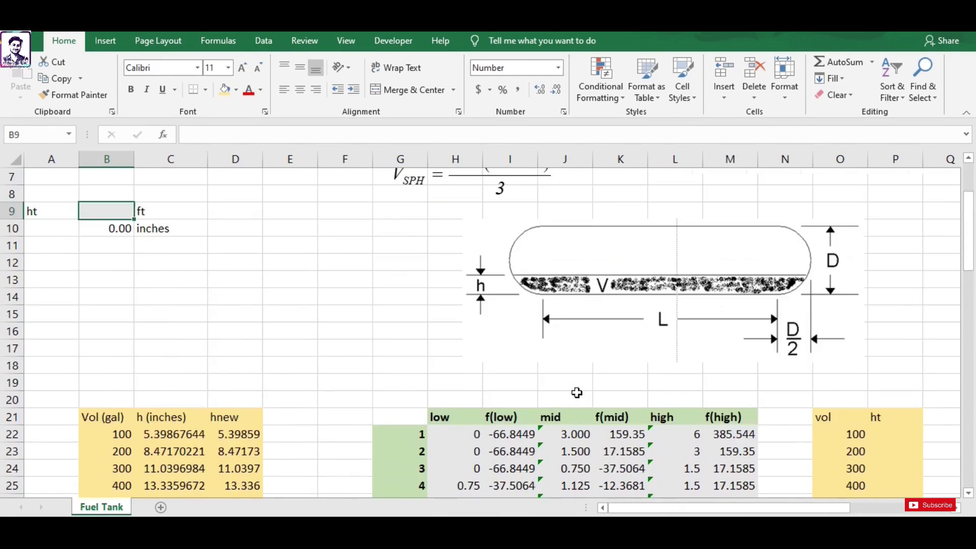
type("=")
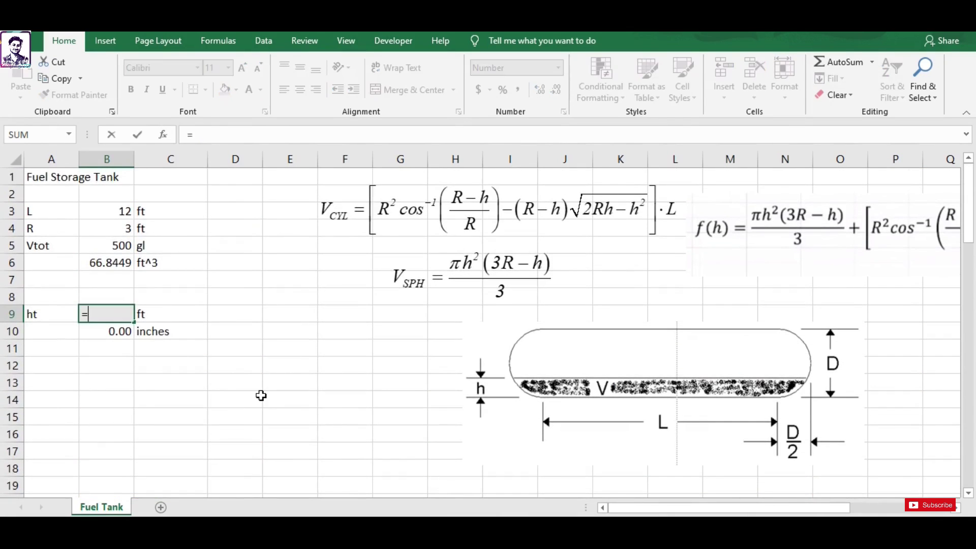
scroll(262, 395, "down", 8)
scroll(559, 282, "up", 3)
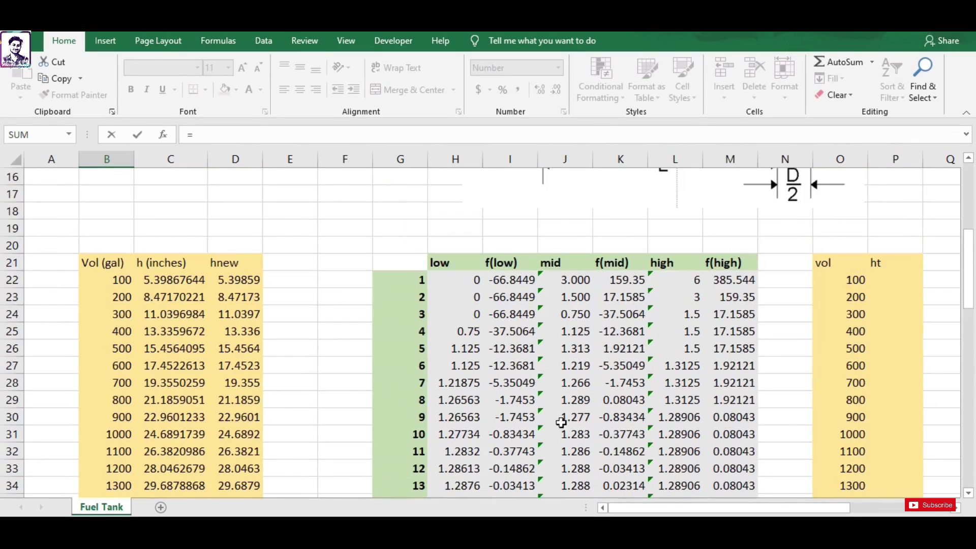
scroll(567, 387, "down", 4)
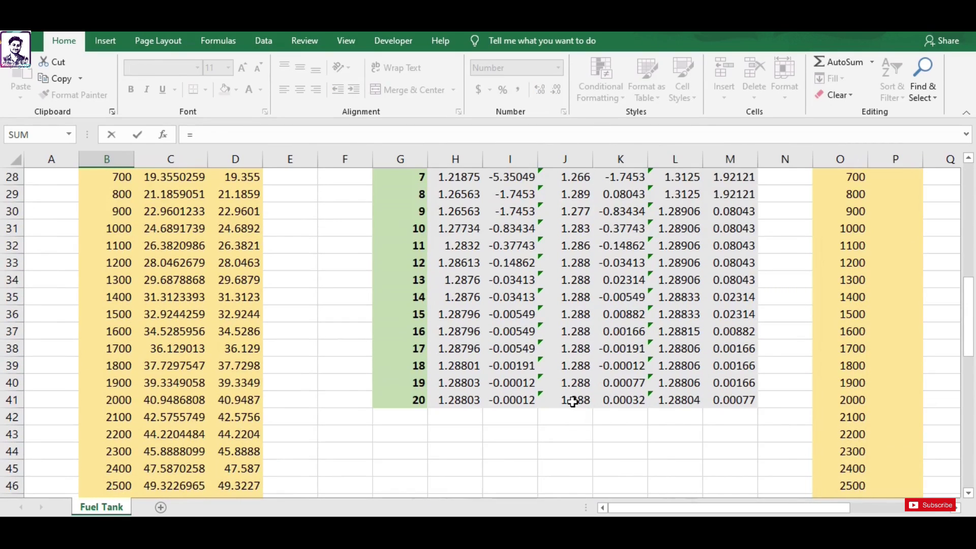
left_click(573, 402)
key("Return")
scroll(573, 402, "up", 9)
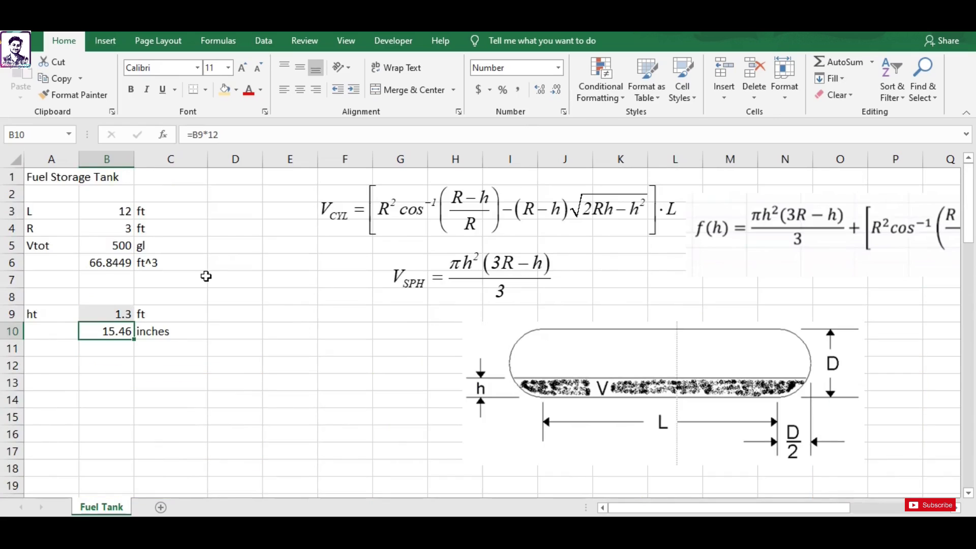
Check the height formula in B9 and the total volume input in B5
left_click(267, 395)
left_click(114, 313)
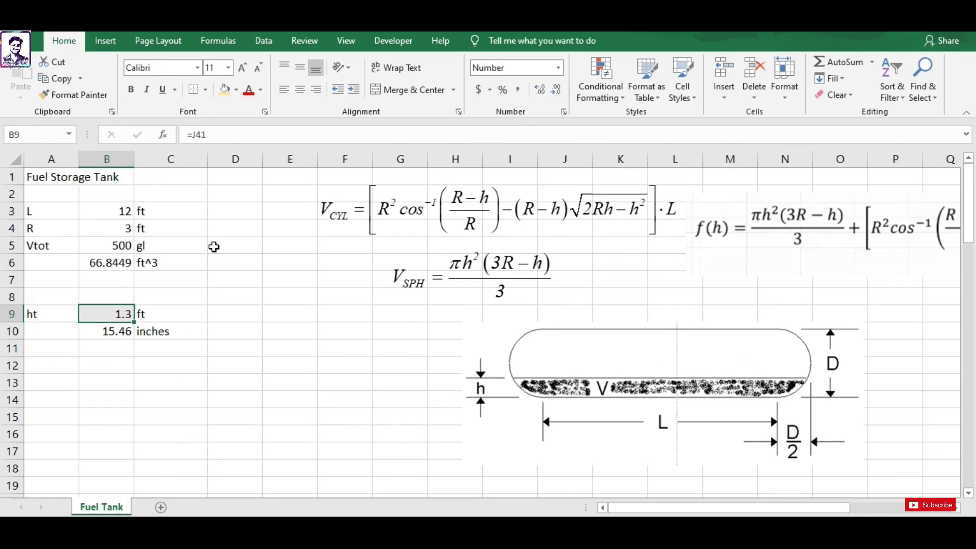
left_click(105, 246)
left_click(223, 319)
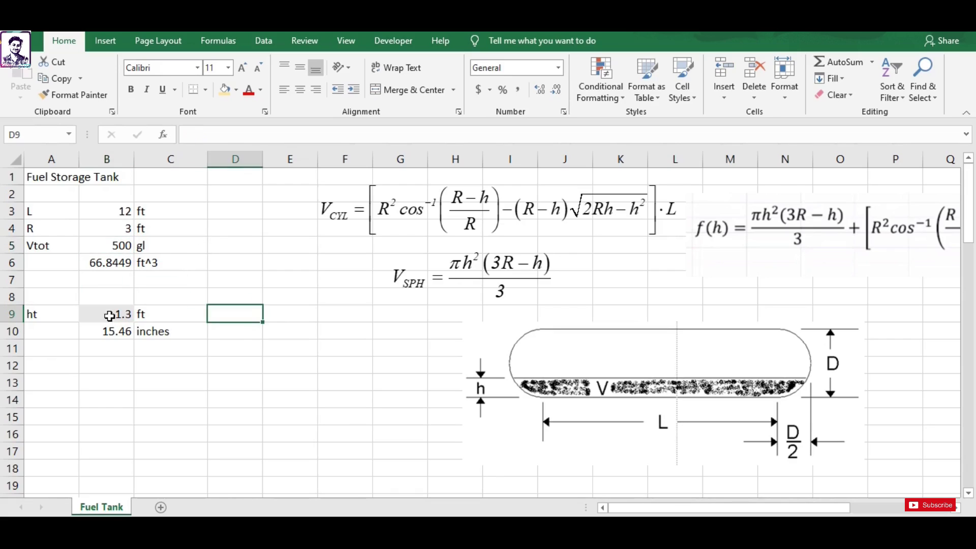
left_click(109, 313)
left_click_drag(633, 511, 633, 511)
Set the tank length L in B3 to 10 ft
left_click(105, 211)
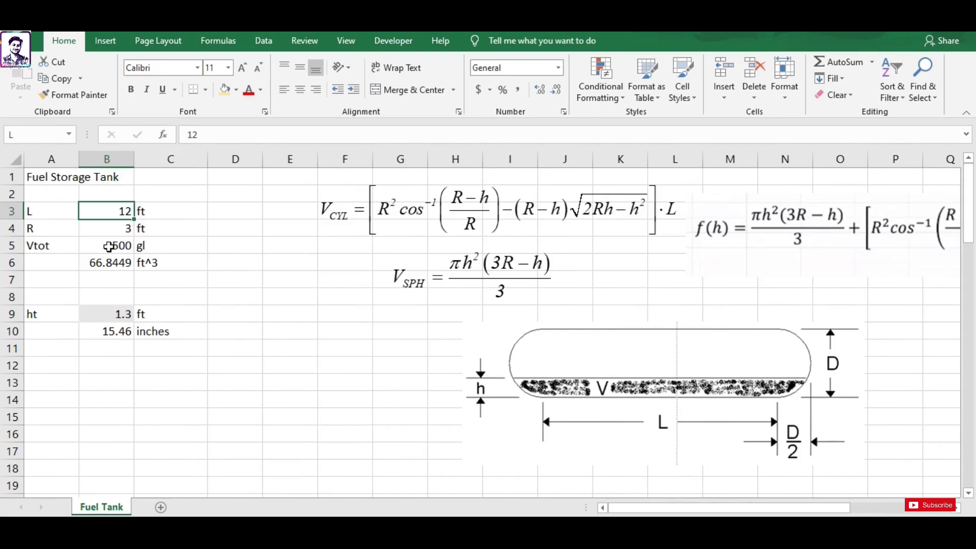
left_click(109, 247)
left_click(117, 216)
type("10")
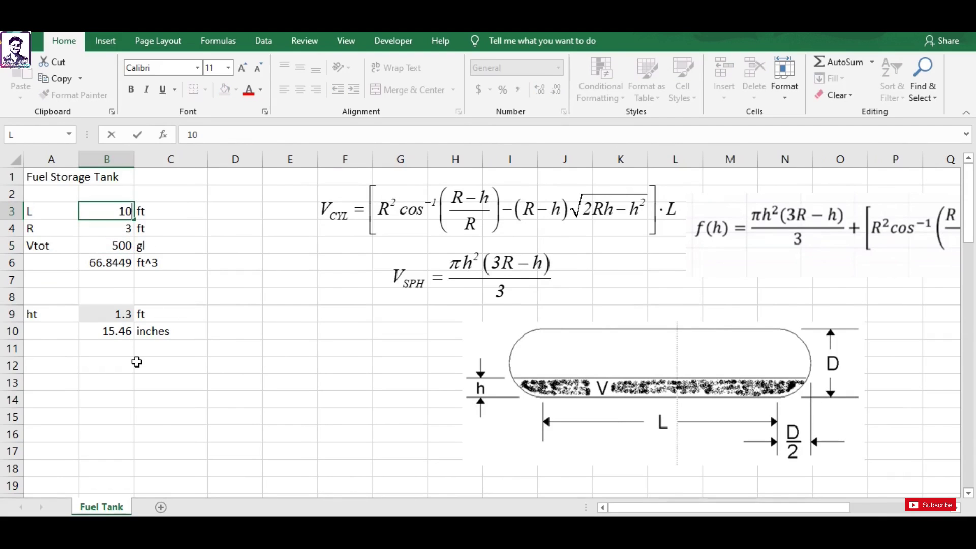
key("Return")
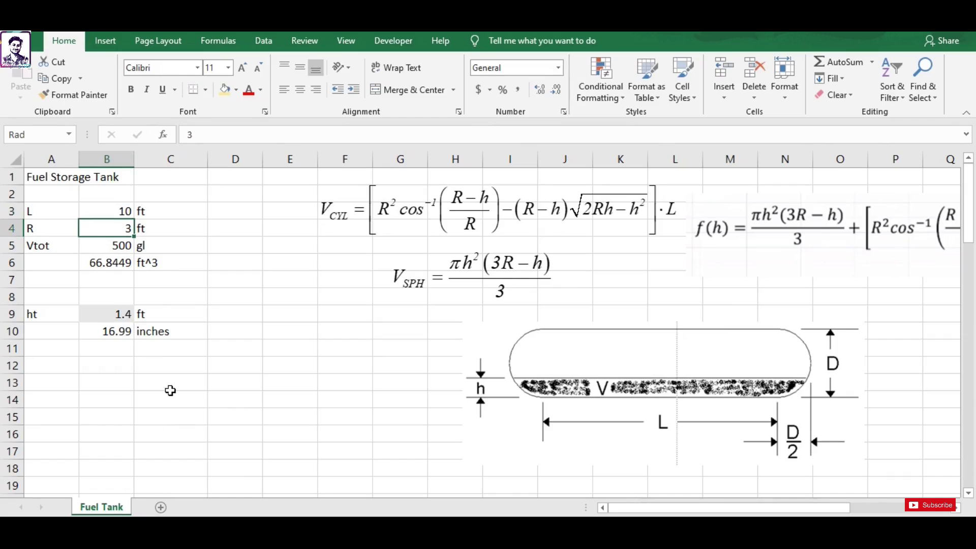
Review the recalculated bisection iterations and the linked fuel height in B9
scroll(171, 390, "down", 3)
scroll(164, 349, "up", 2)
scroll(163, 348, "down", 4)
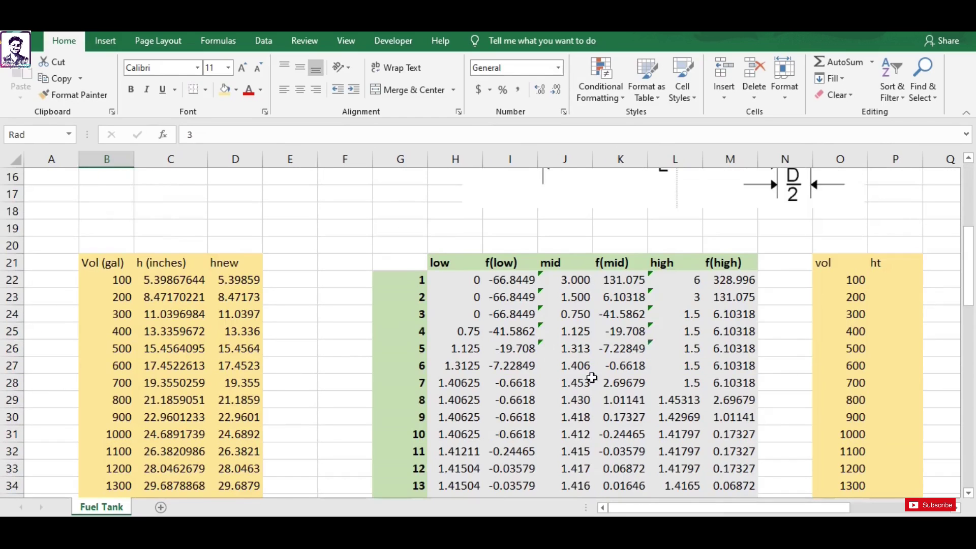
scroll(592, 378, "down", 3)
scroll(592, 449, "up", 6)
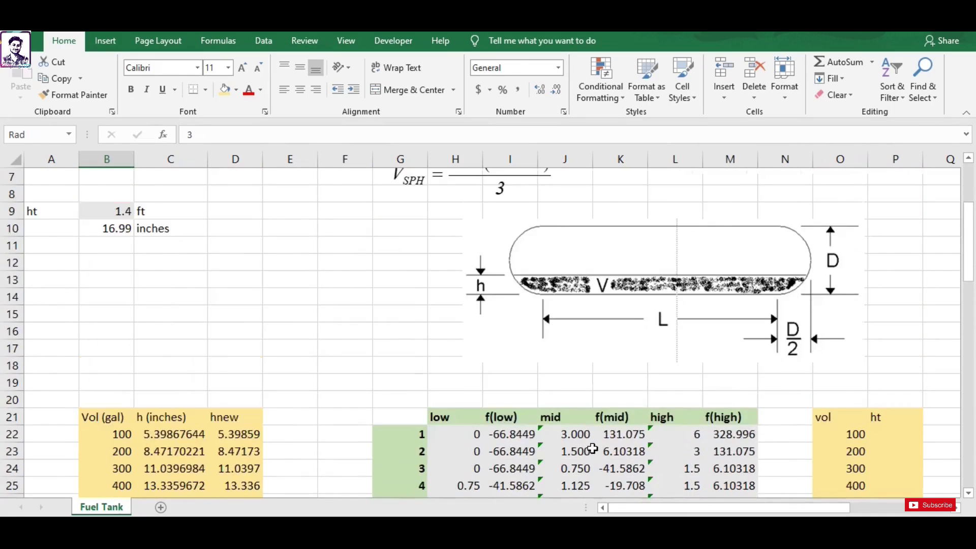
scroll(592, 449, "up", 2)
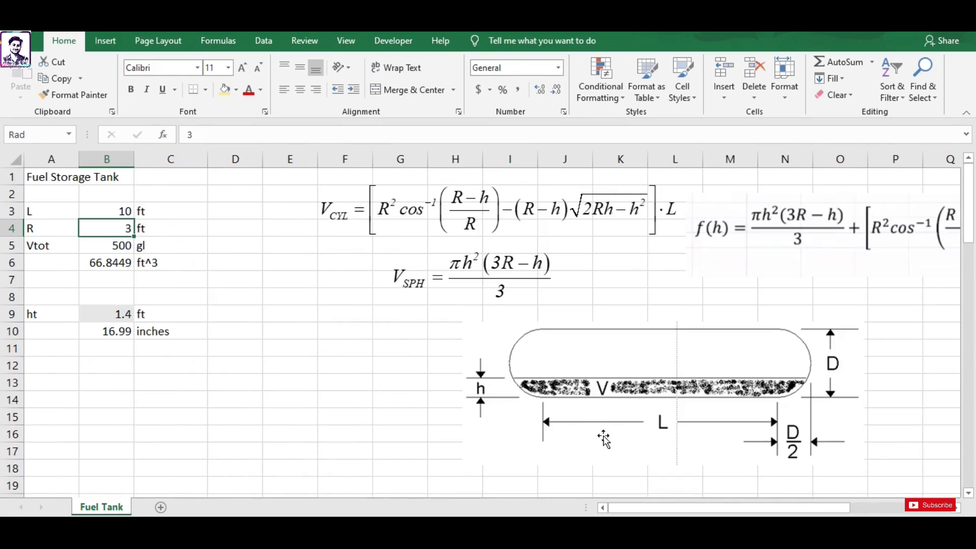
left_click(105, 314)
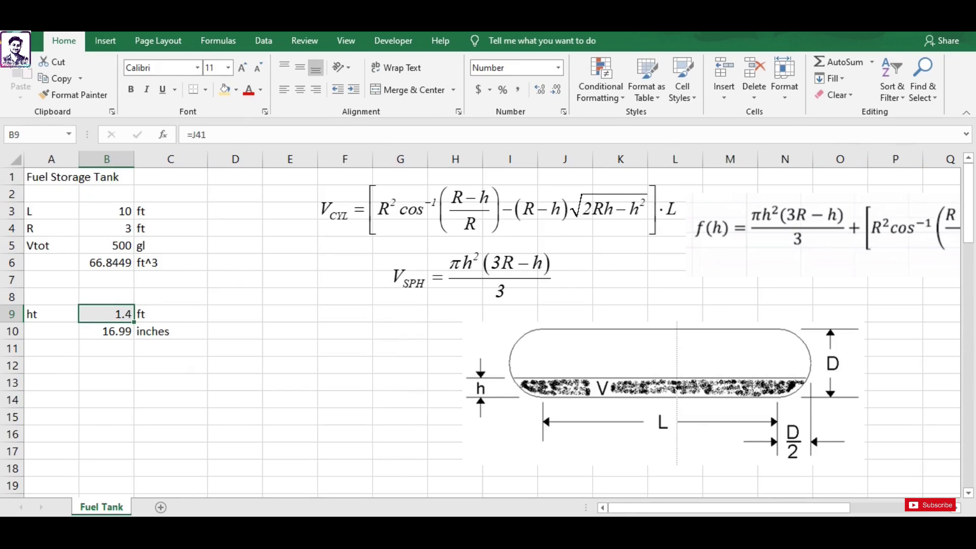
Zoom out to view the inputs, equations and tables together, and inspect the height in B9 and length in B3
scroll(188, 374, "down", 5)
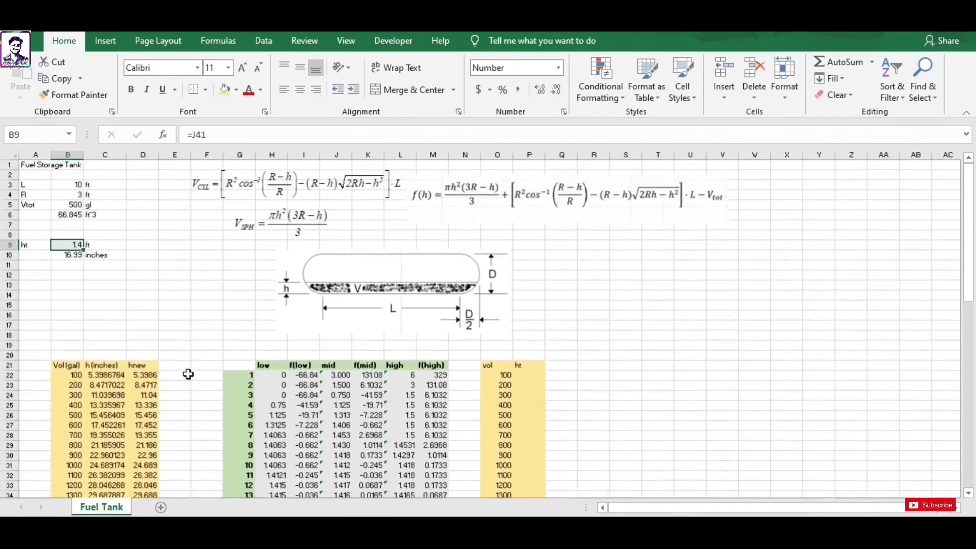
left_click(102, 284)
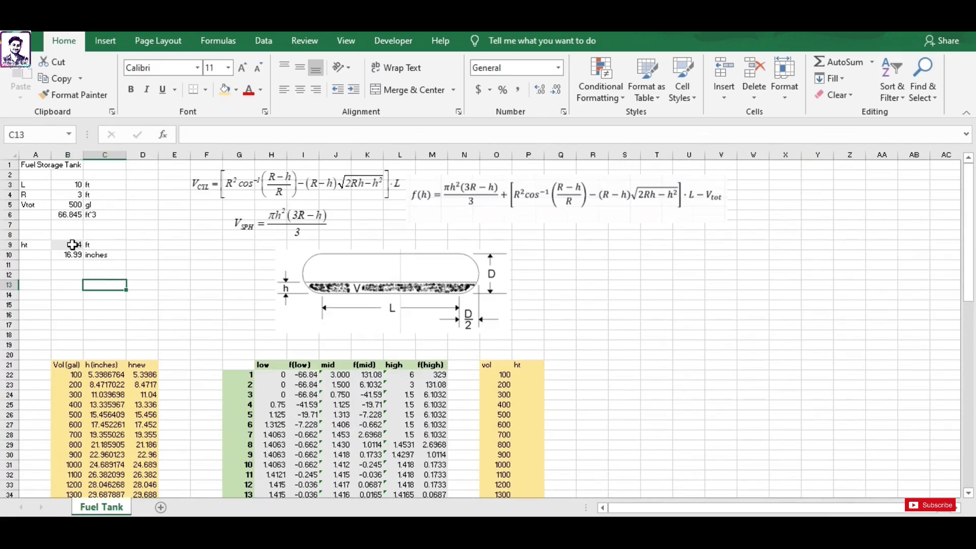
left_click(72, 245)
left_click(71, 184)
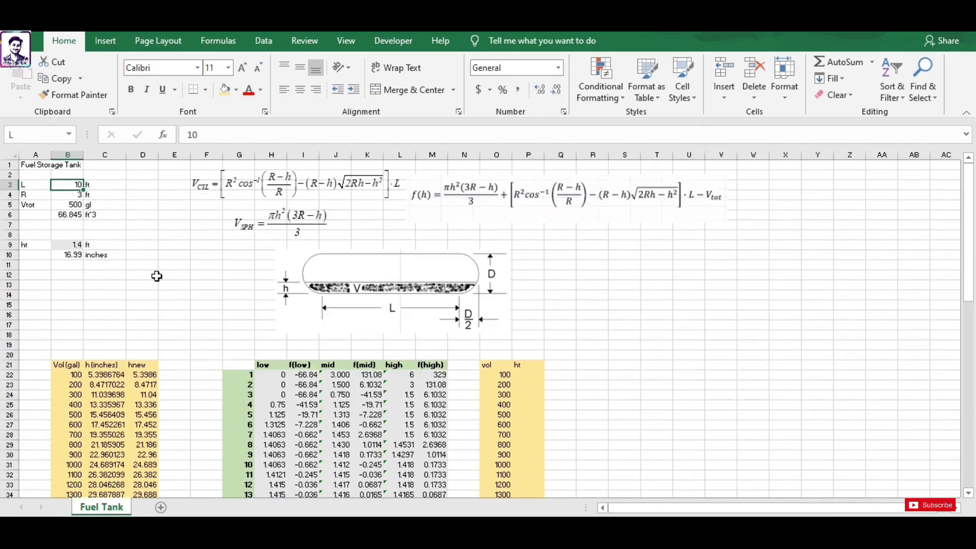
Set the tank radius R in B4 to 4 ft and check the recalculated fuel height in B9
left_click(65, 195)
type("4")
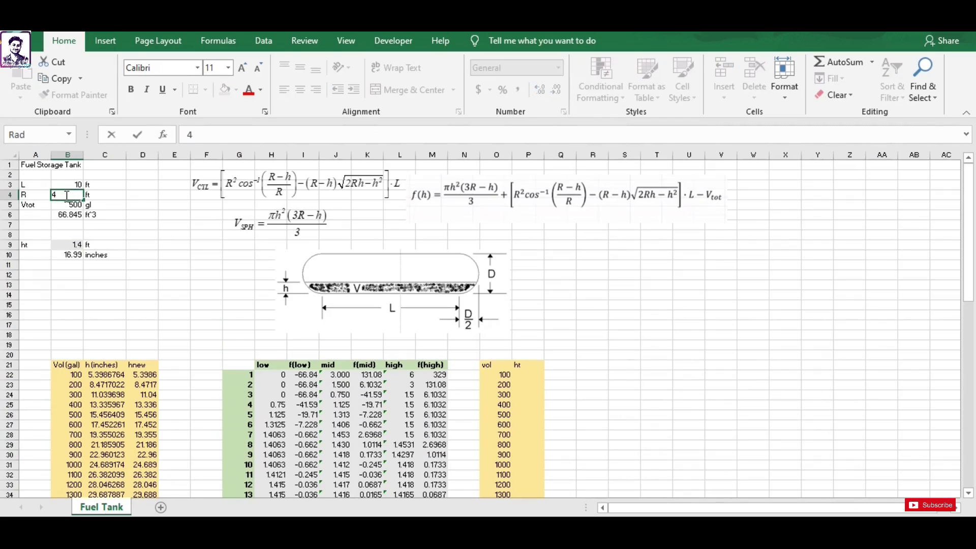
key("Return")
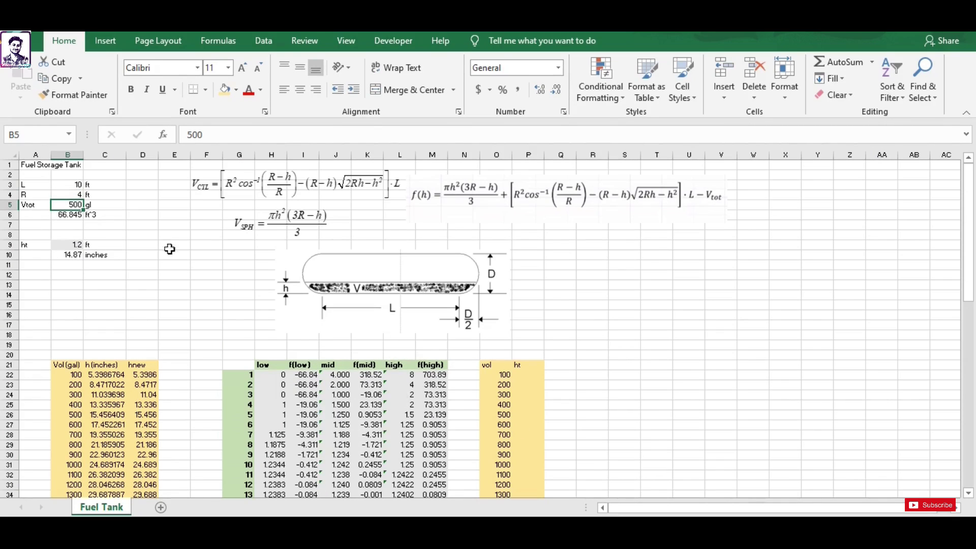
left_click(86, 286)
left_click(73, 247)
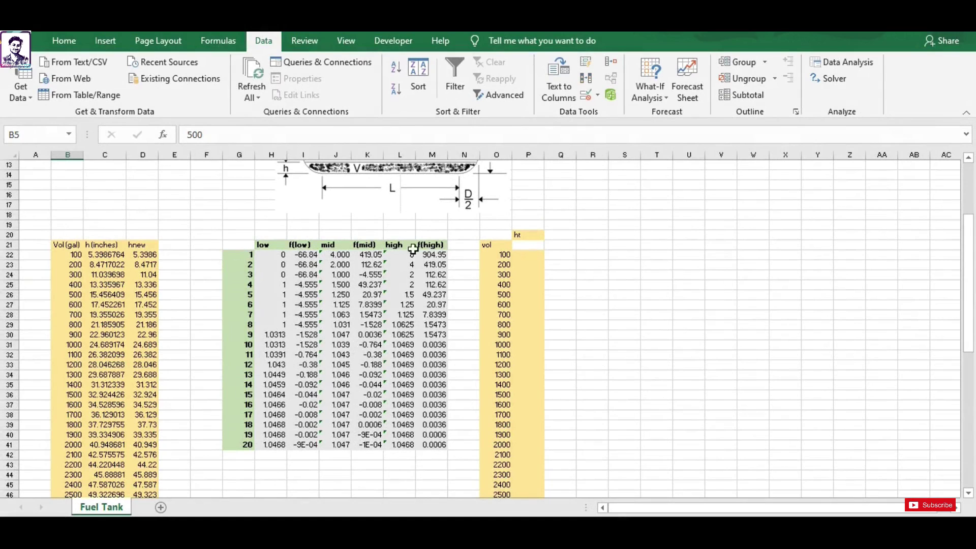
Examine the empty volume–height table, its volumes from 100 to 3300 gallons in column O, and the inputs above it
scroll(291, 281, "up", 3)
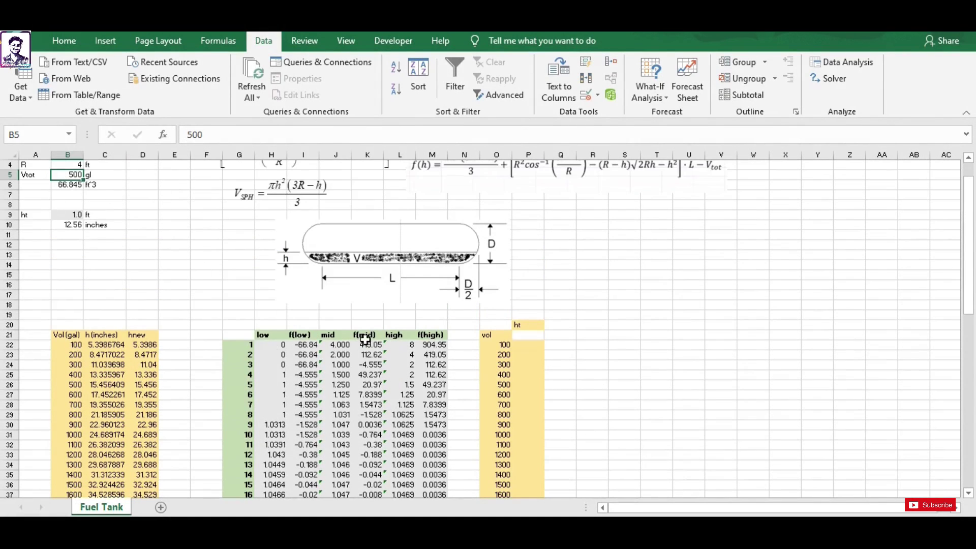
scroll(366, 340, "down", 2)
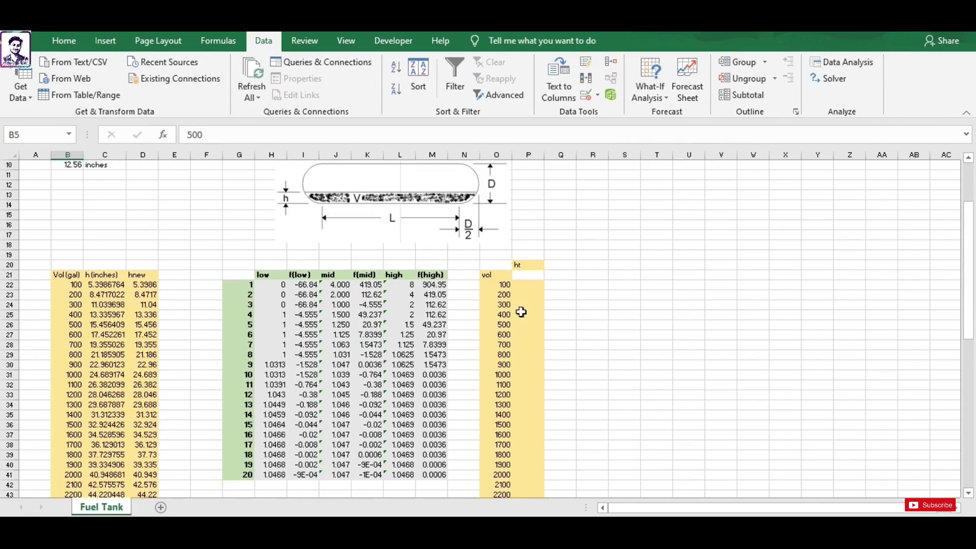
left_click(501, 286)
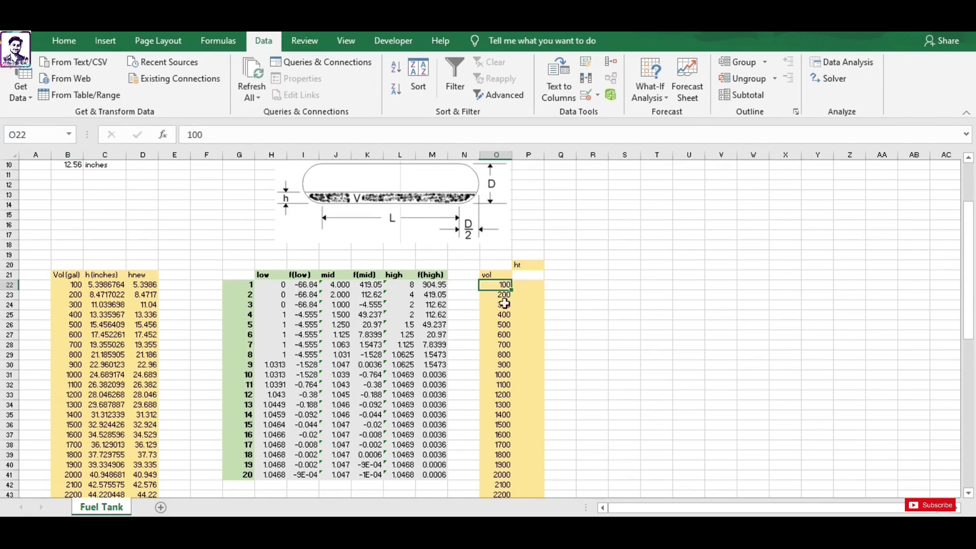
scroll(584, 310, "down", 1)
scroll(696, 284, "down", 1)
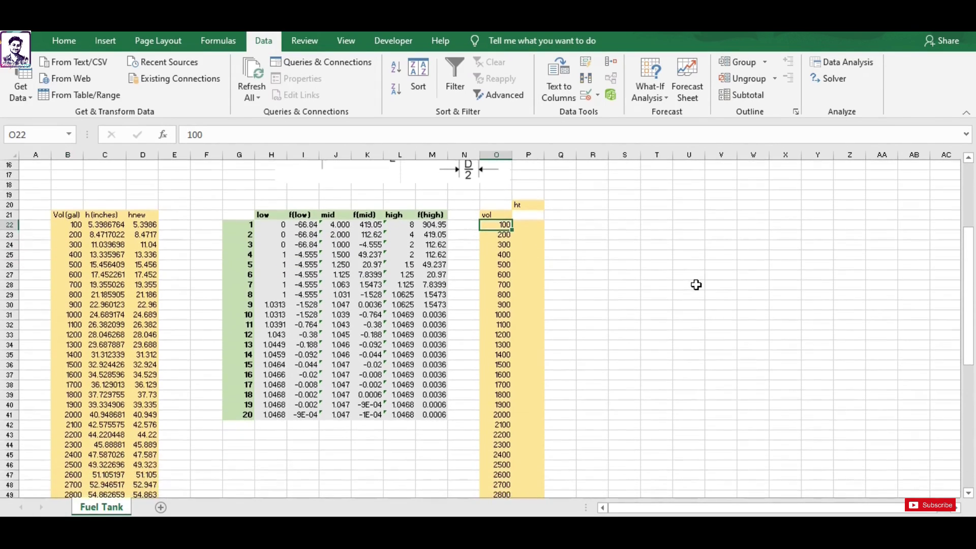
scroll(581, 235, "down", 1)
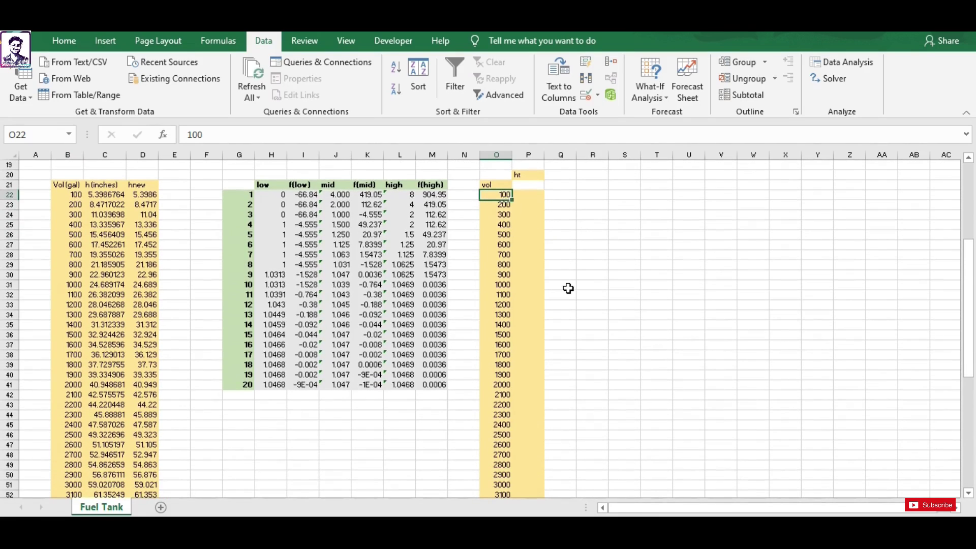
scroll(567, 288, "down", 3)
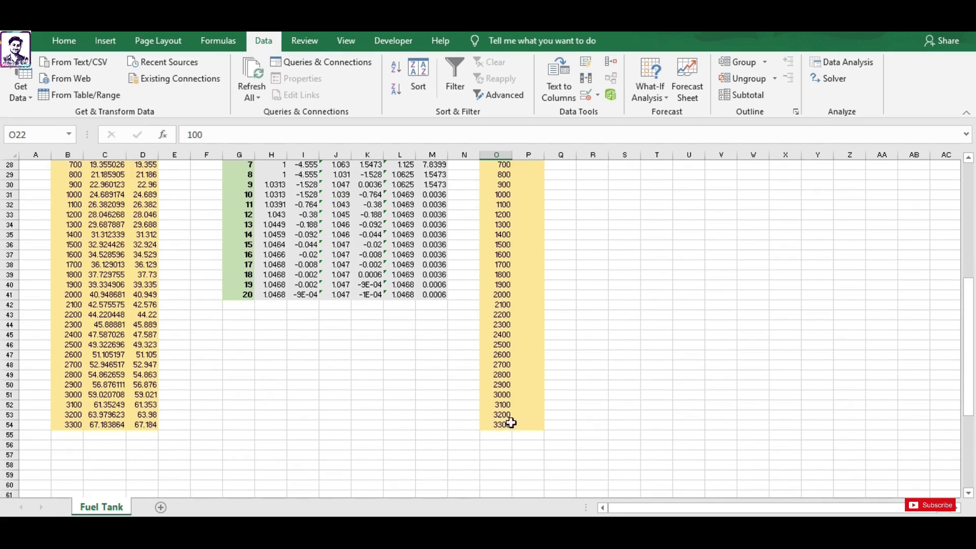
scroll(566, 384, "up", 8)
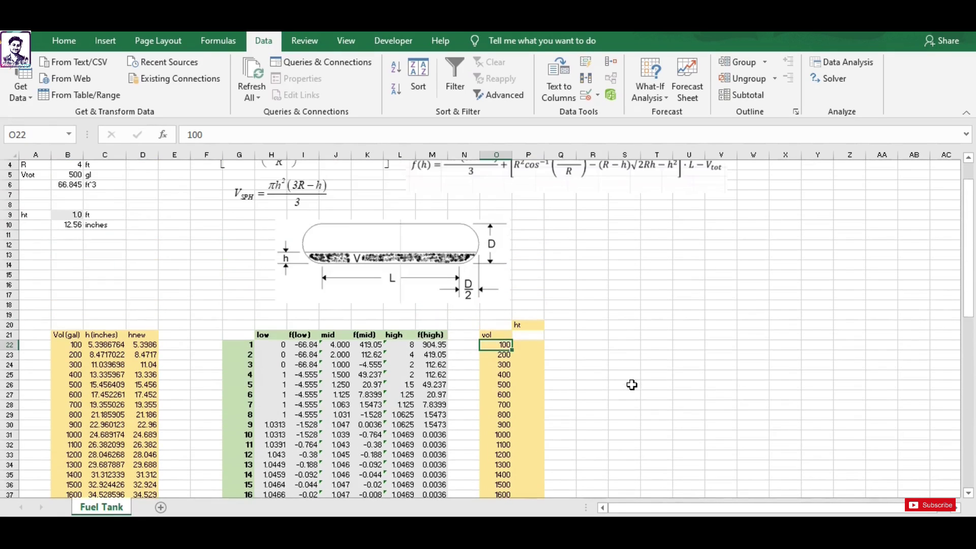
left_click(595, 365)
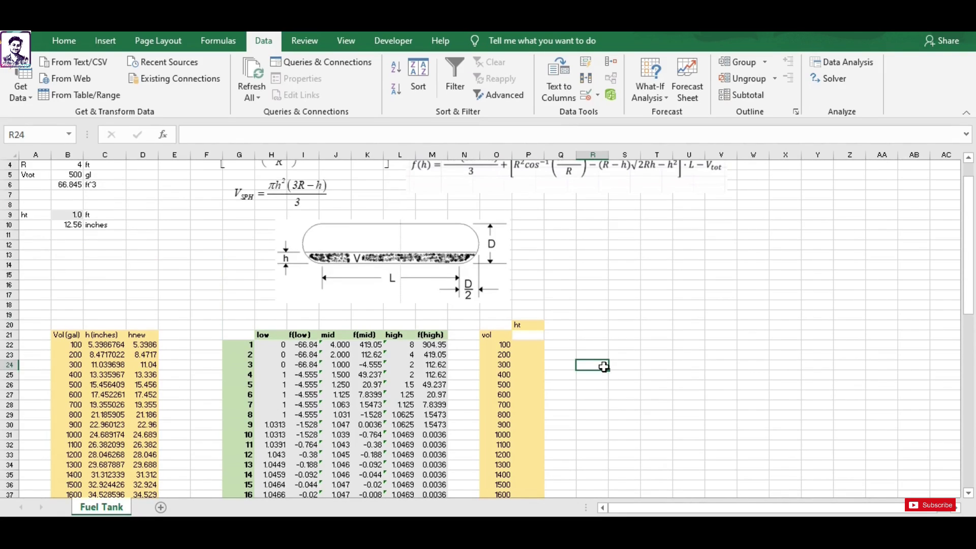
scroll(637, 302, "down", 1)
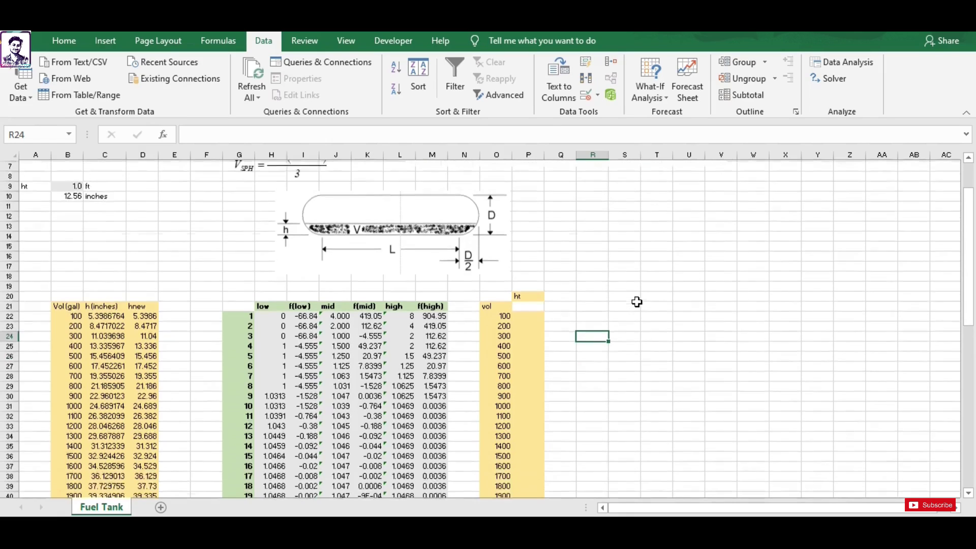
scroll(638, 302, "up", 2)
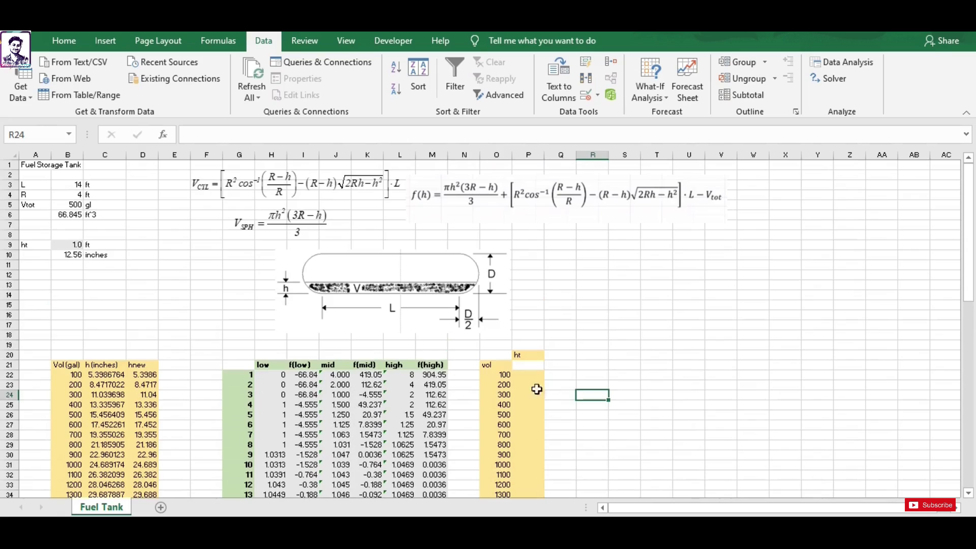
Link P21, the first cell below the ht heading, to the fuel height in inches with the formula =B10
left_click(520, 365)
type("=")
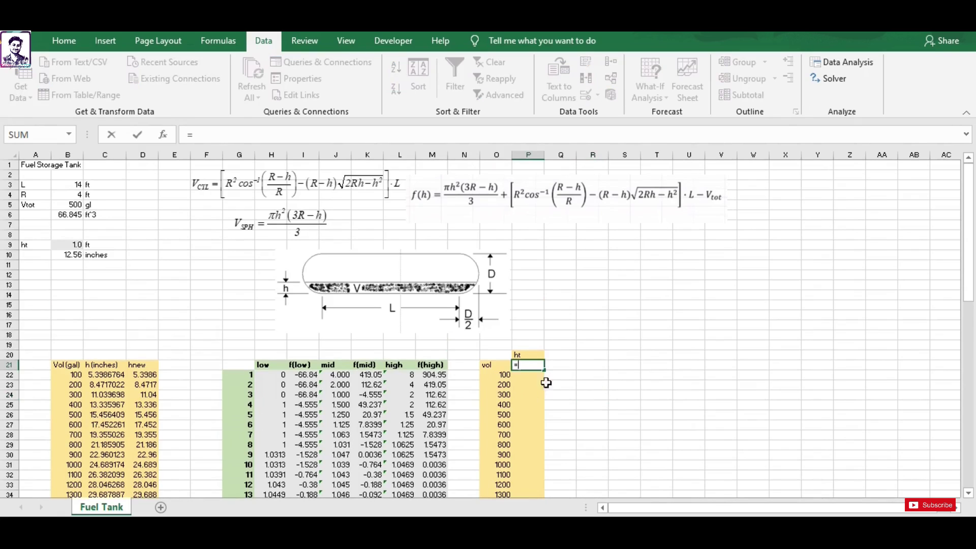
left_click(74, 255)
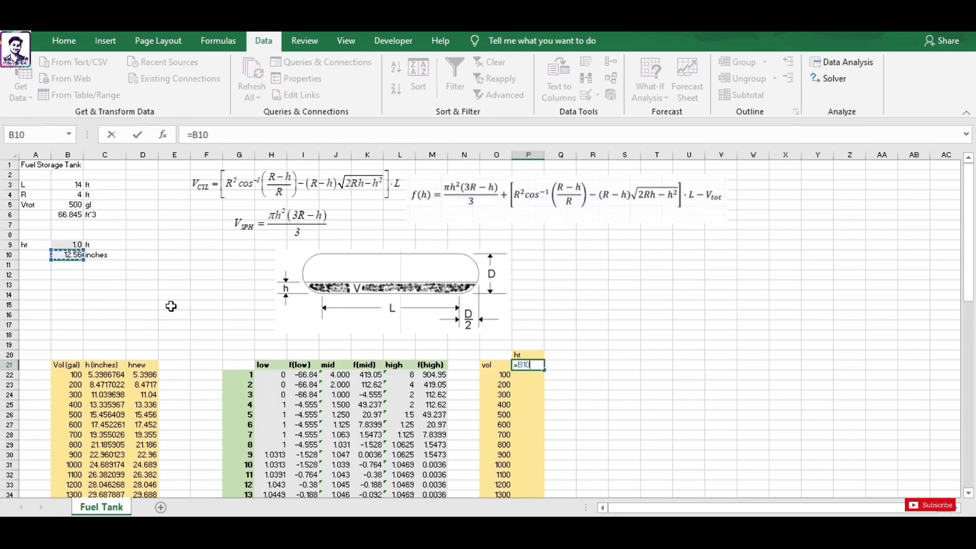
key("Return")
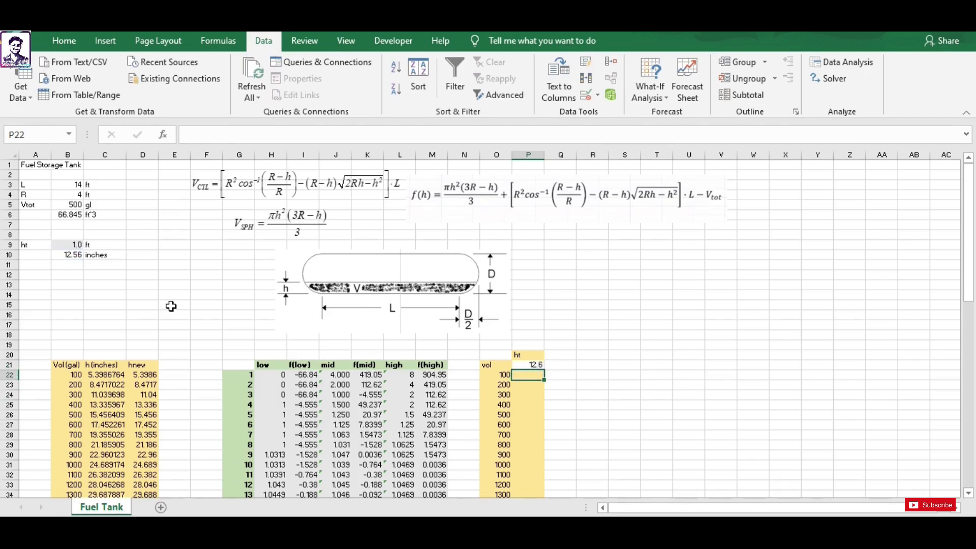
Create a one-variable data table on O21:P54 using B5 as the column input cell, and review the heights down to 3300 gallons
scroll(635, 381, "down", 3)
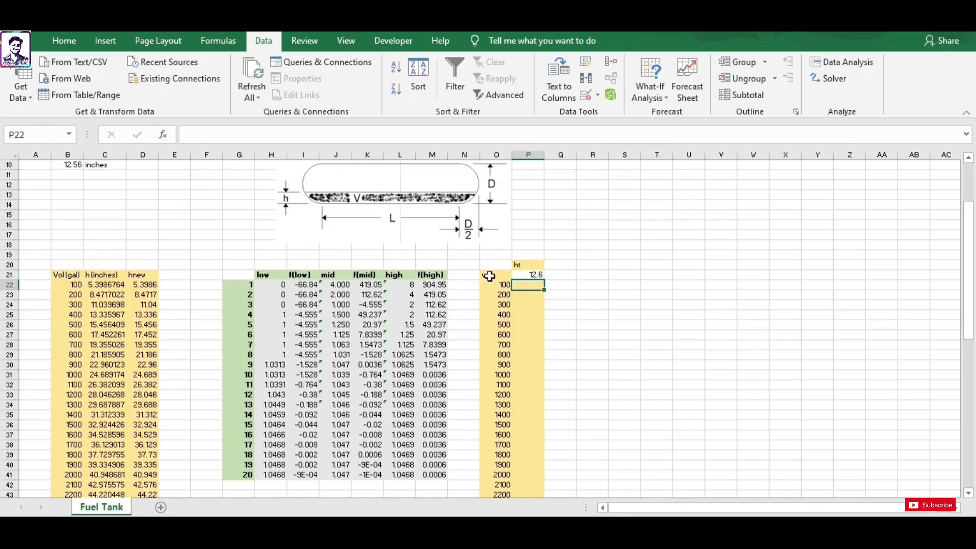
left_click_drag(489, 276, 514, 470)
scroll(585, 323, "up", 6)
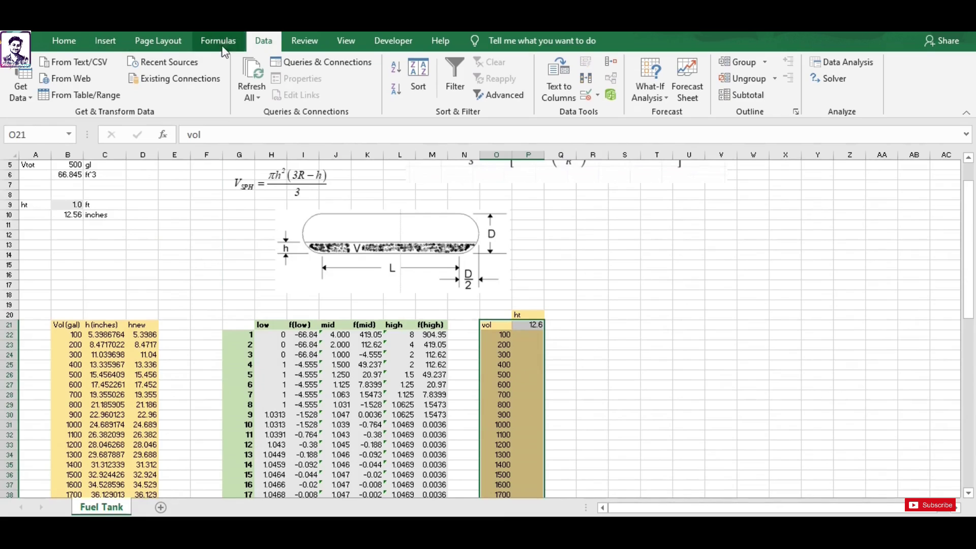
left_click(650, 86)
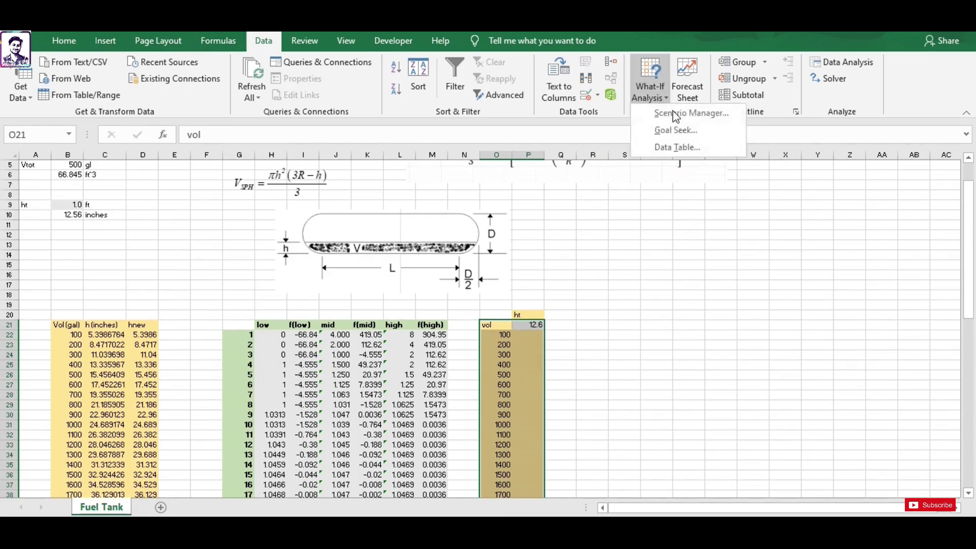
left_click(661, 146)
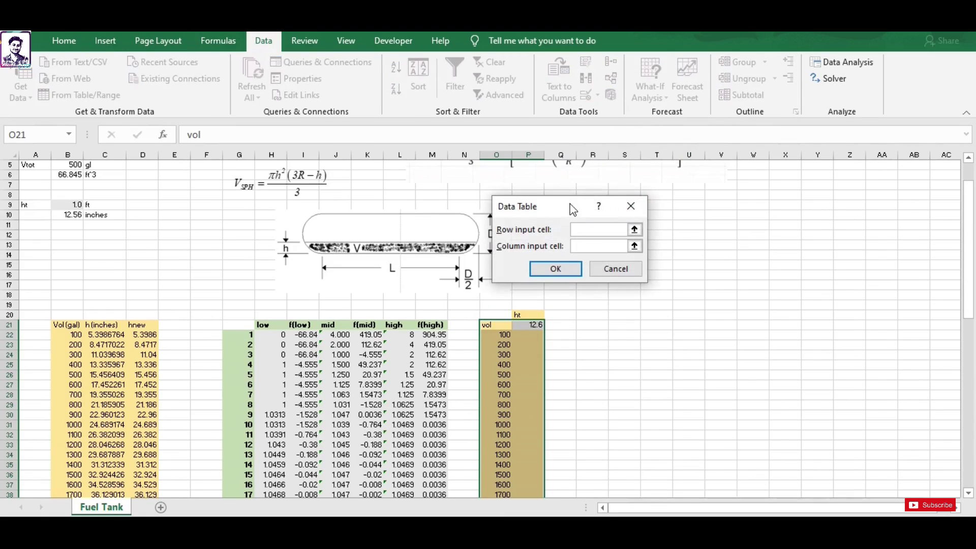
left_click_drag(572, 206, 618, 235)
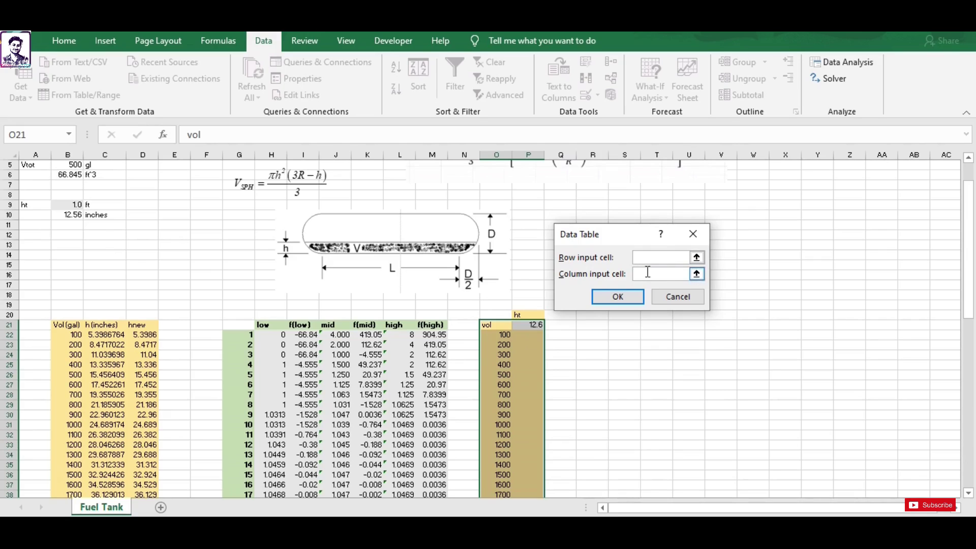
left_click(70, 165)
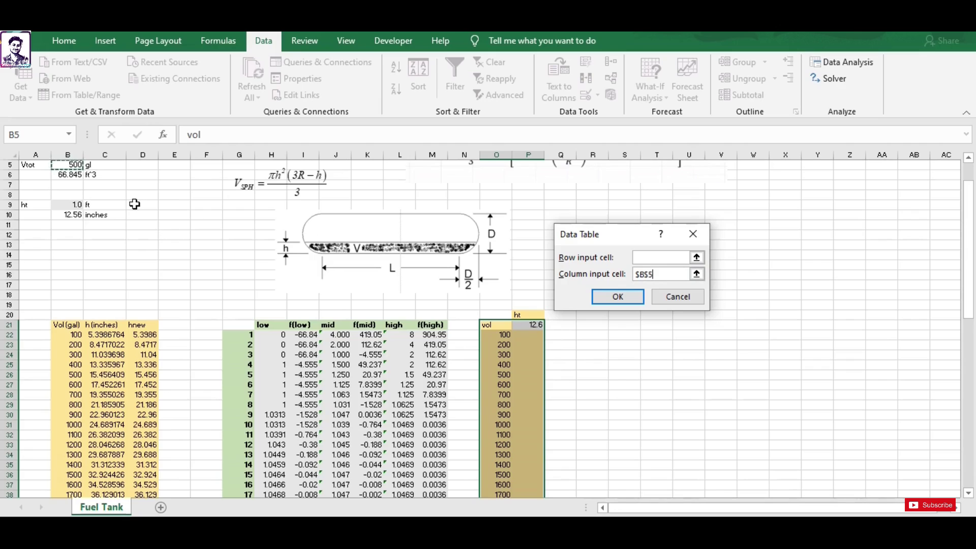
left_click(617, 299)
scroll(599, 369, "down", 3)
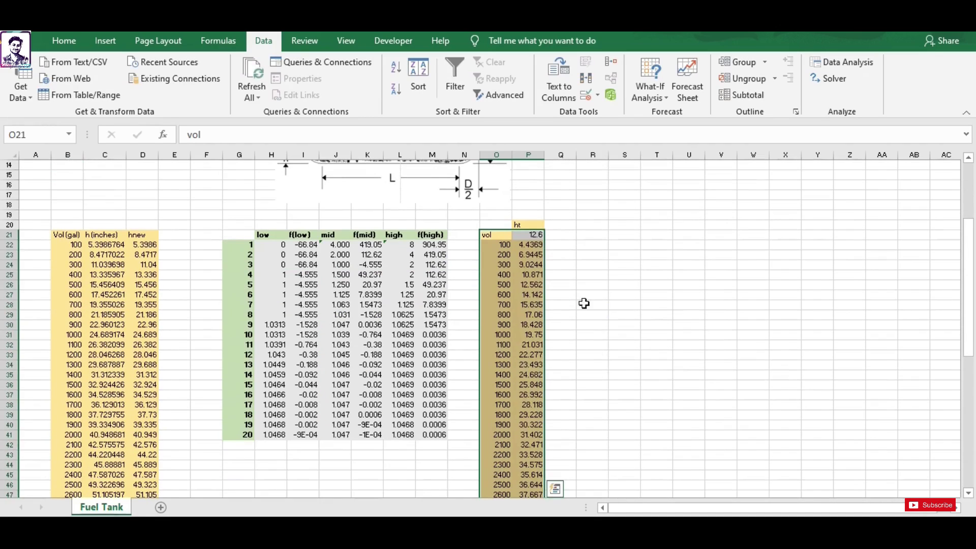
left_click_drag(529, 236, 526, 479)
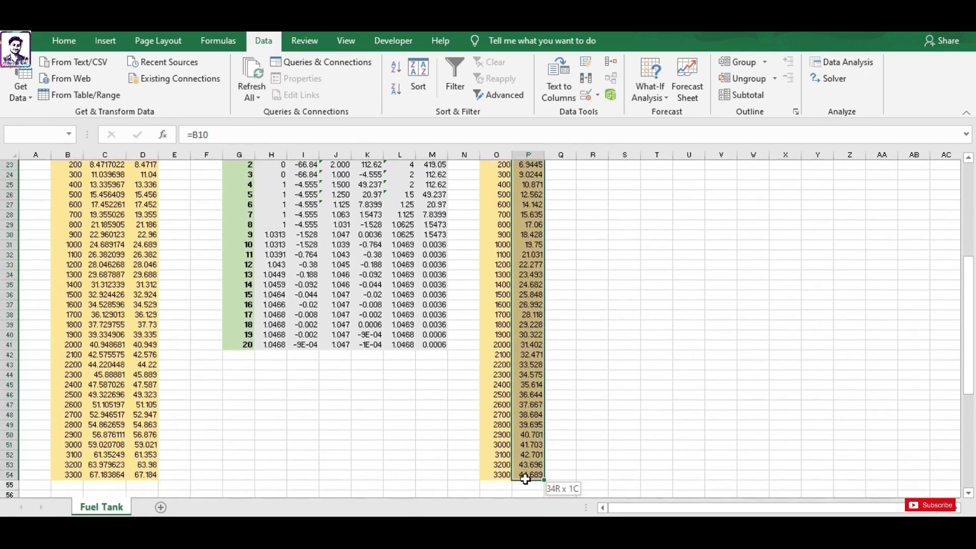
scroll(608, 371, "up", 7)
left_click(623, 356)
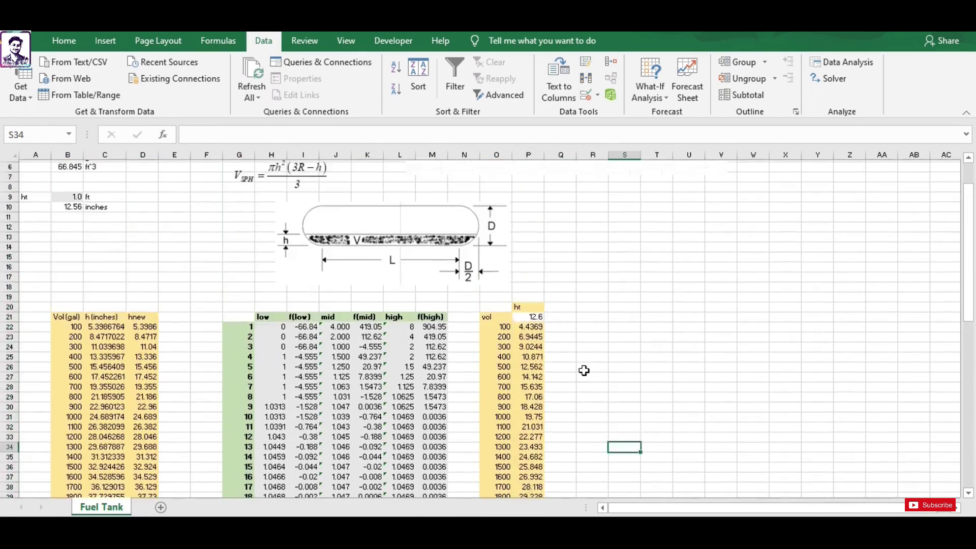
Set the tank length L in B3 to 12 ft and the radius R in B4 to 3 ft
left_click(63, 187)
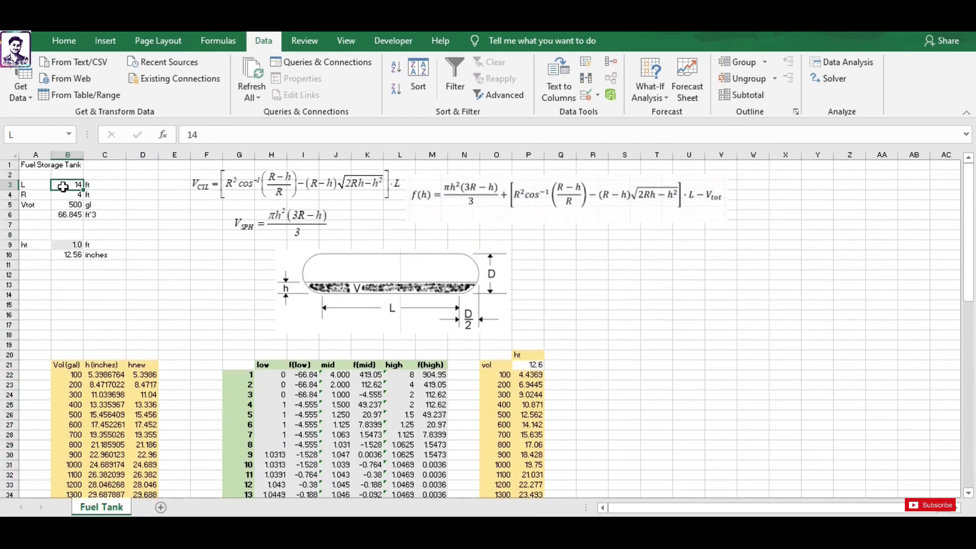
type("12")
key("Return")
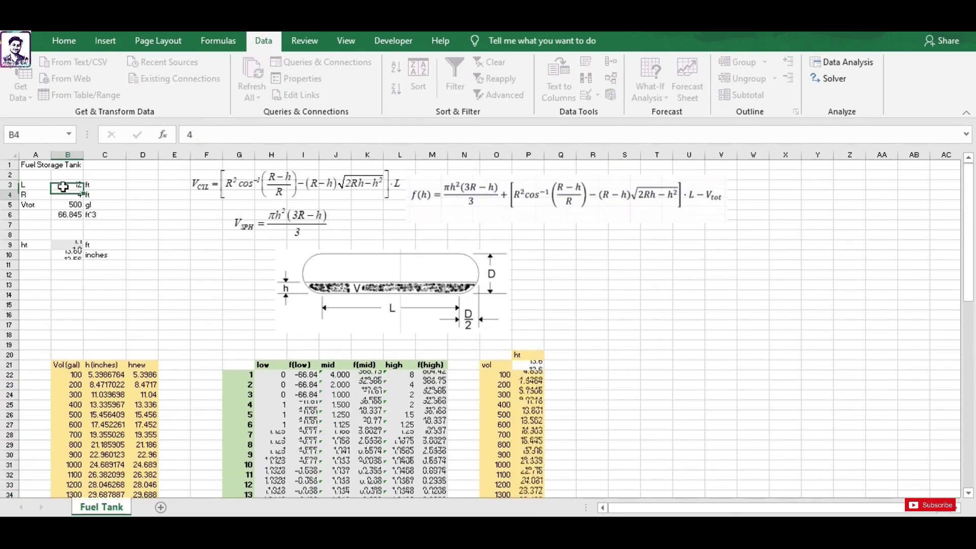
type("3")
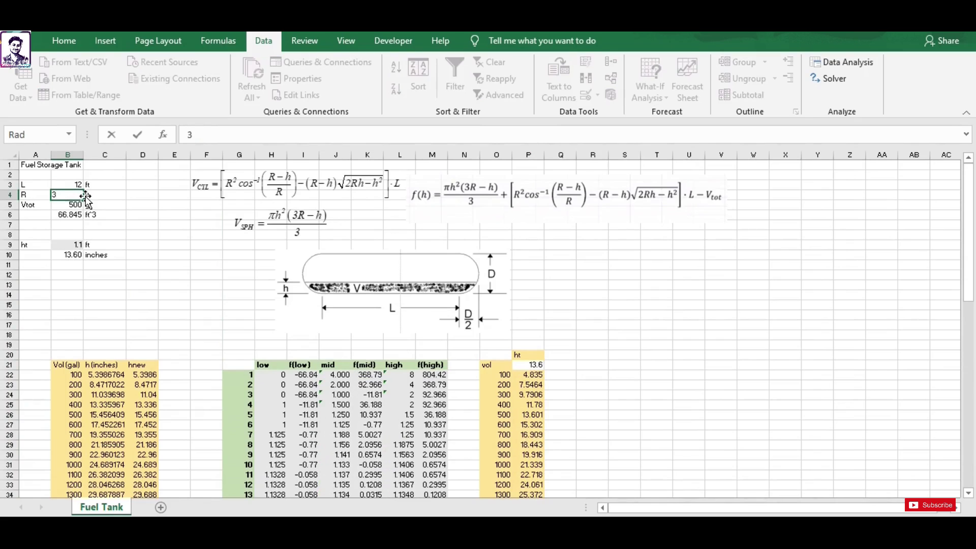
key("Return")
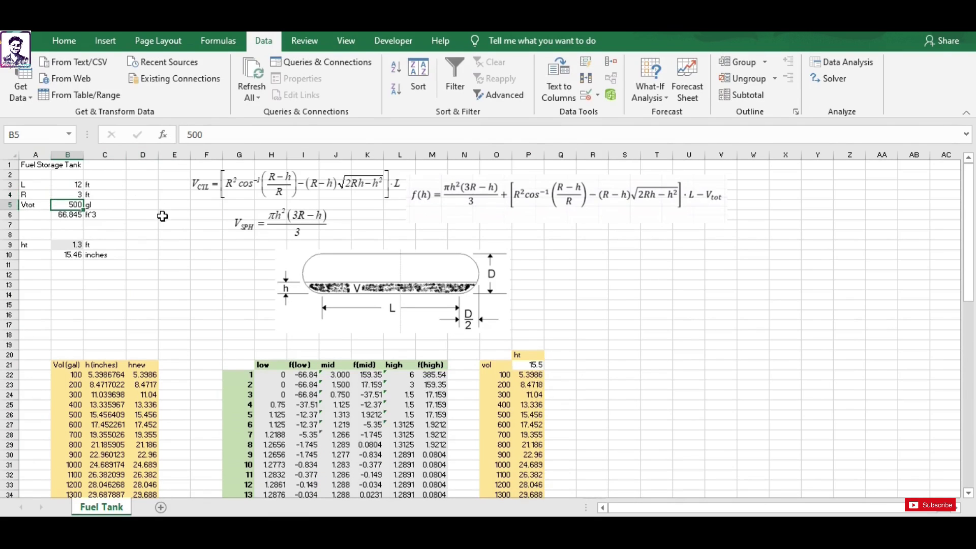
Examine the h (inches) and hnew columns of the existing volume table beginning in B21
scroll(162, 216, "down", 3)
left_click(62, 275)
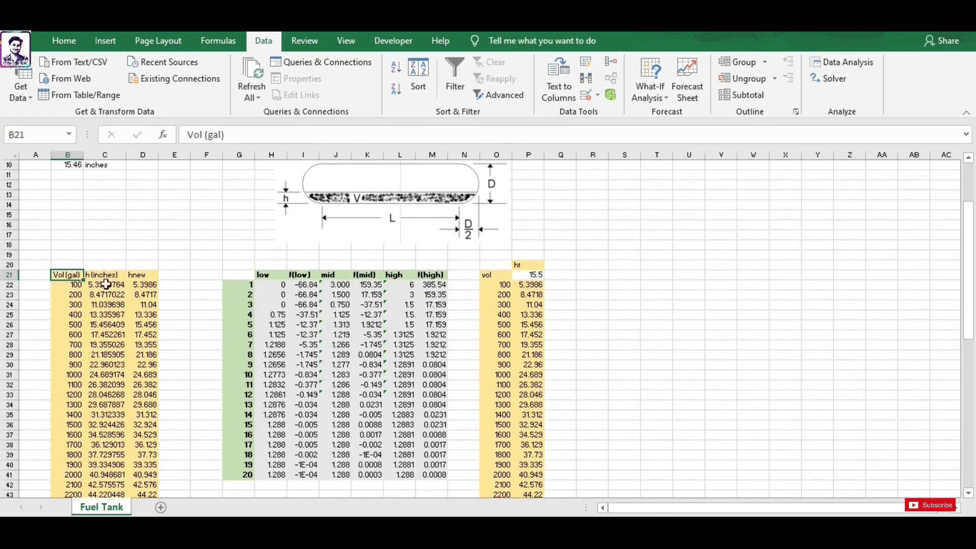
left_click_drag(105, 284, 156, 491)
left_click(178, 414)
scroll(185, 325, "up", 2)
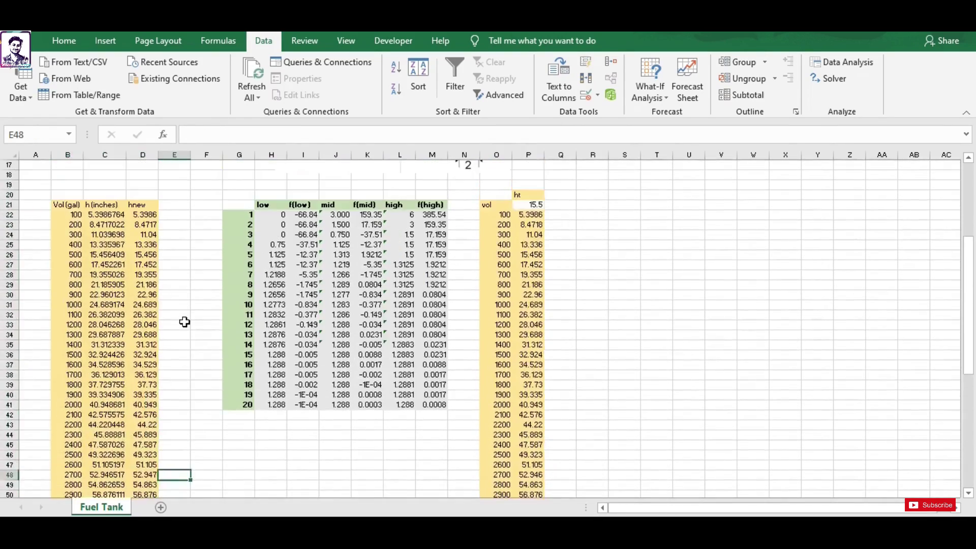
scroll(185, 321, "up", 3)
left_click_drag(110, 245, 112, 415)
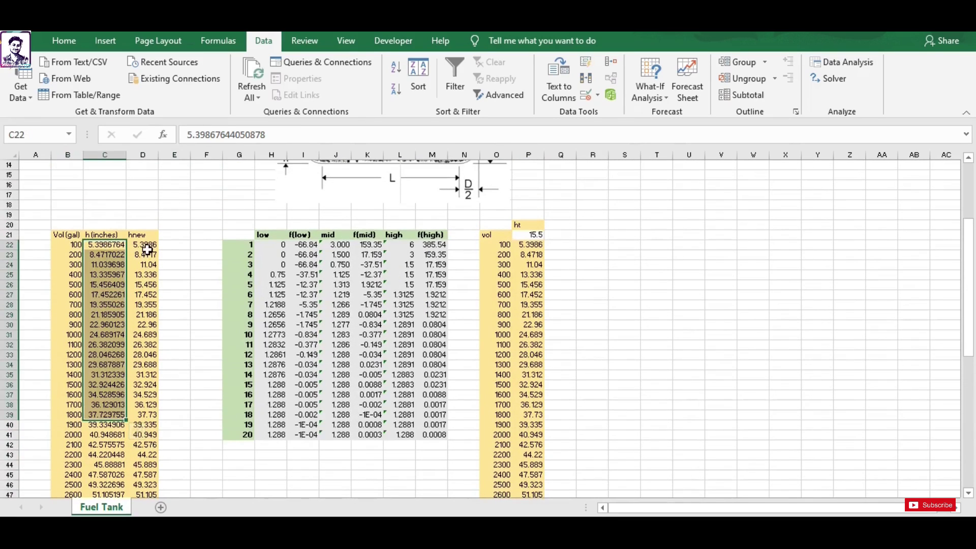
left_click_drag(146, 245, 143, 394)
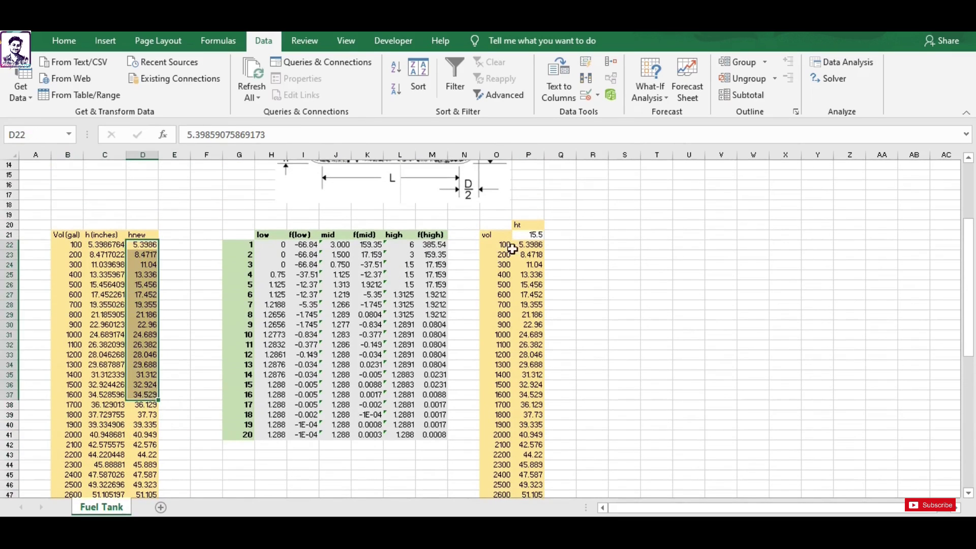
Compare the data table heights in column P with the h (inches) values, checking the 100-gallon row in C22 and P22
scroll(564, 270, "up", 3)
left_click_drag(529, 275, 540, 444)
left_click(632, 364)
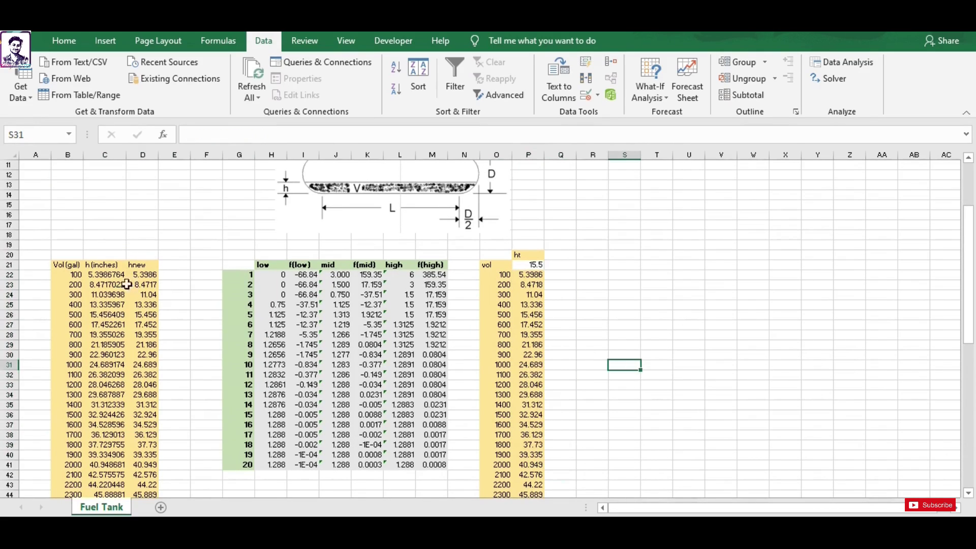
left_click(106, 277)
left_click(527, 275)
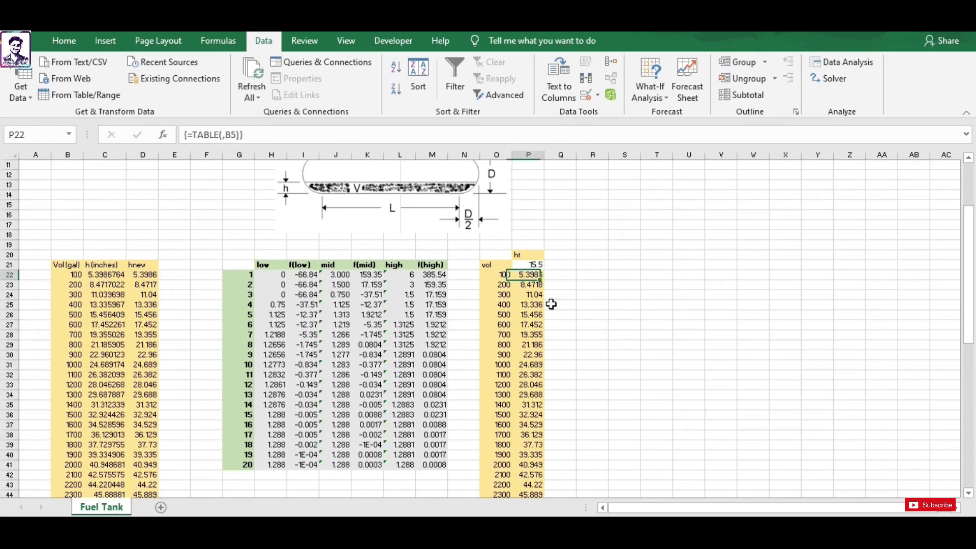
scroll(613, 294, "up", 1)
scroll(613, 294, "up", 2)
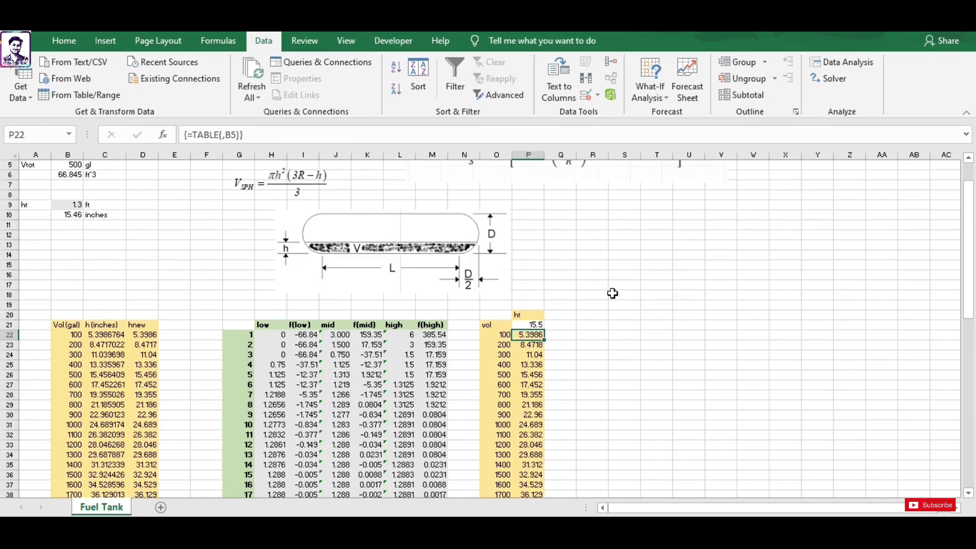